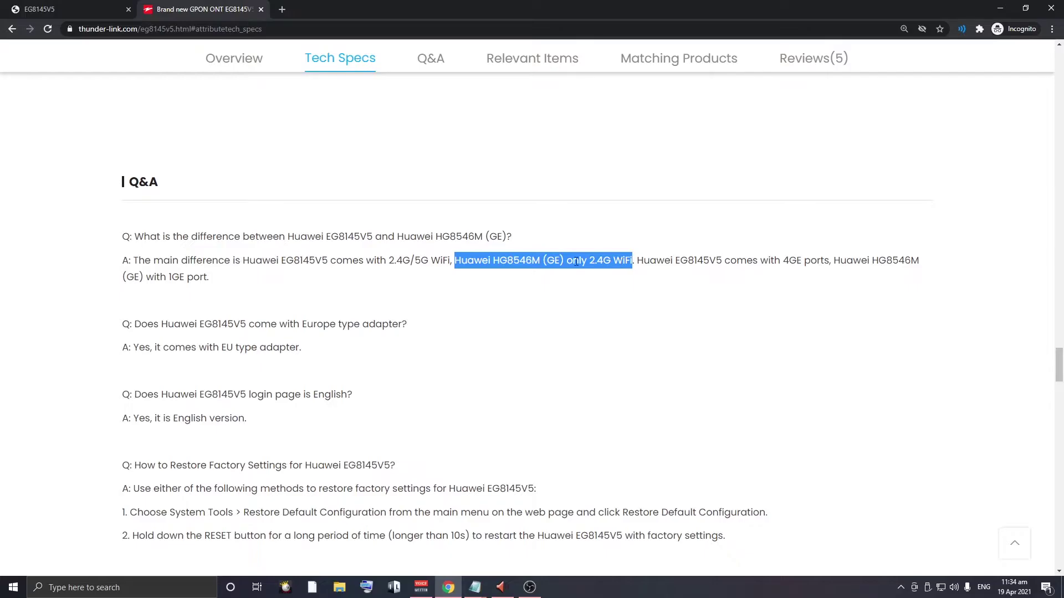
Step: Examine the EG8145V5 product page for its supported Wi-Fi bands, English interface, firmware and CE marking
{"action": "left_click_drag", "start_coordinate": [450, 260], "coordinate": [283, 257]}
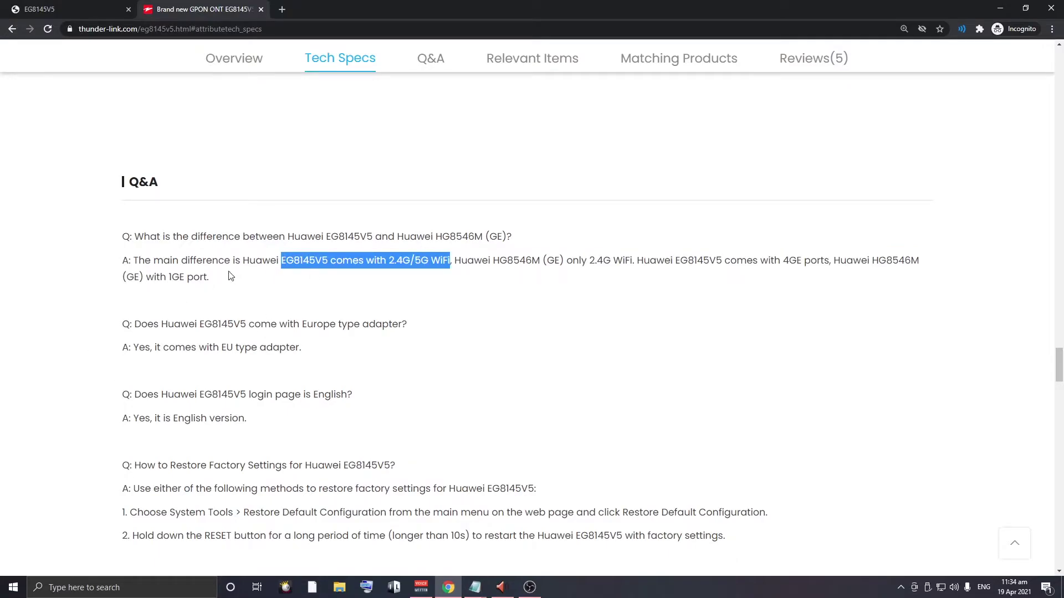
{"action": "scroll", "coordinate": [285, 257], "scroll_direction": "up", "scroll_amount": 8}
{"action": "left_click_drag", "start_coordinate": [1061, 368], "coordinate": [1058, 177]}
{"action": "scroll", "coordinate": [394, 223], "scroll_direction": "up", "scroll_amount": 3}
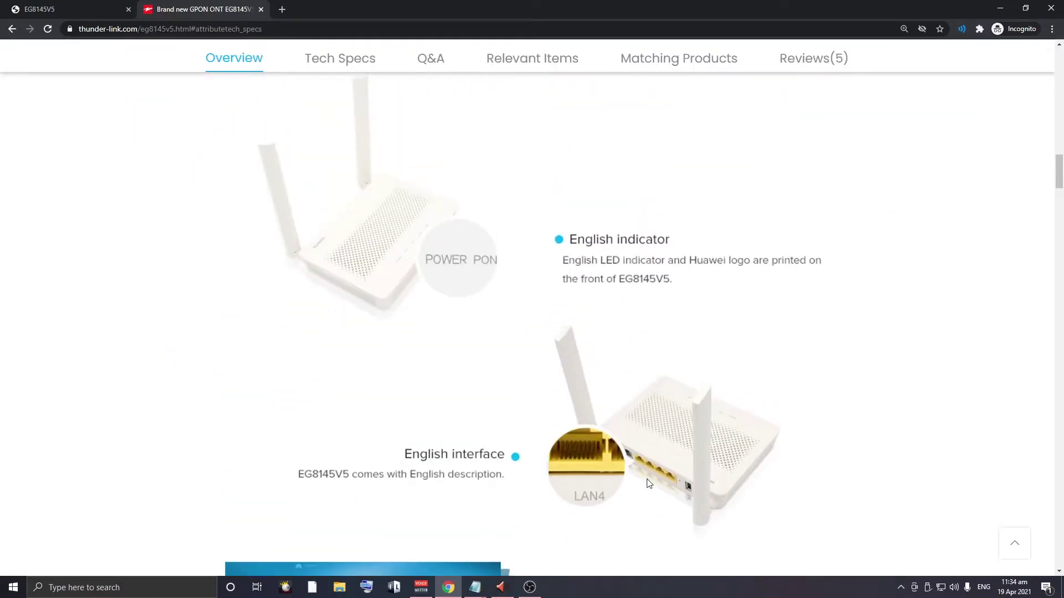
{"action": "scroll", "coordinate": [604, 330], "scroll_direction": "down", "scroll_amount": 8}
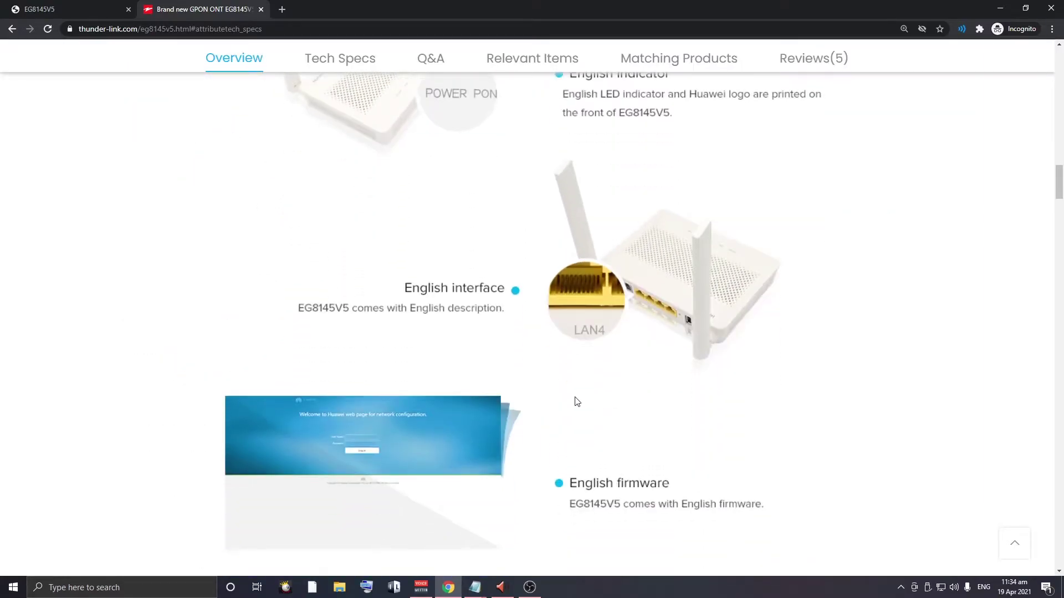
{"action": "scroll", "coordinate": [391, 388], "scroll_direction": "up", "scroll_amount": 5}
{"action": "scroll", "coordinate": [797, 437], "scroll_direction": "down", "scroll_amount": 2}
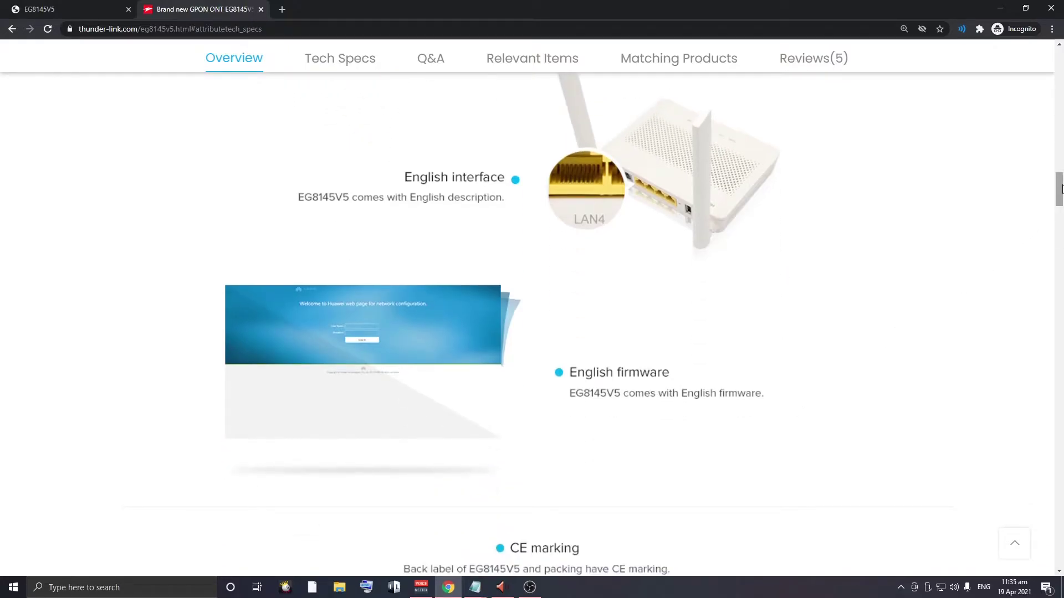
{"action": "scroll", "coordinate": [525, 430], "scroll_direction": "down", "scroll_amount": 10}
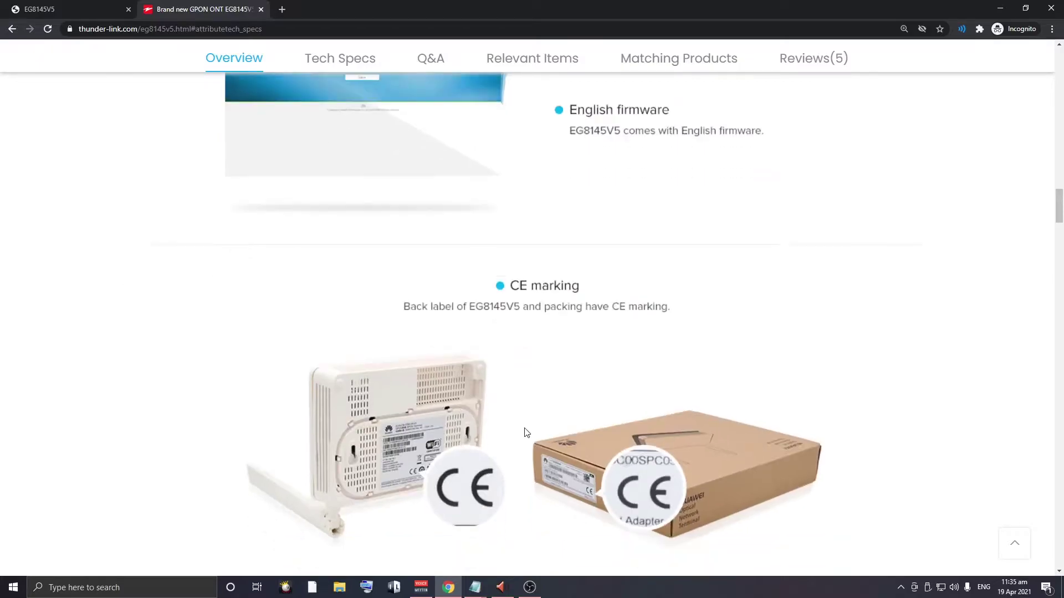
{"action": "scroll", "coordinate": [524, 430], "scroll_direction": "up", "scroll_amount": 2}
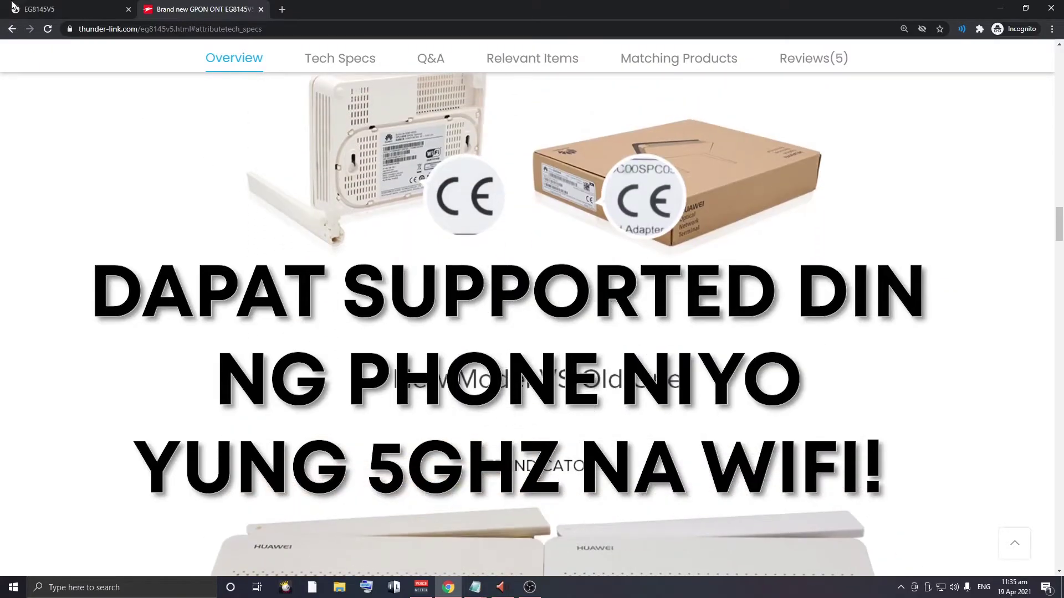
Step: Switch to the router's admin page and open the Wi-Fi configuration to review the 2.4G and 5G network settings
{"action": "left_click", "coordinate": [64, 7]}
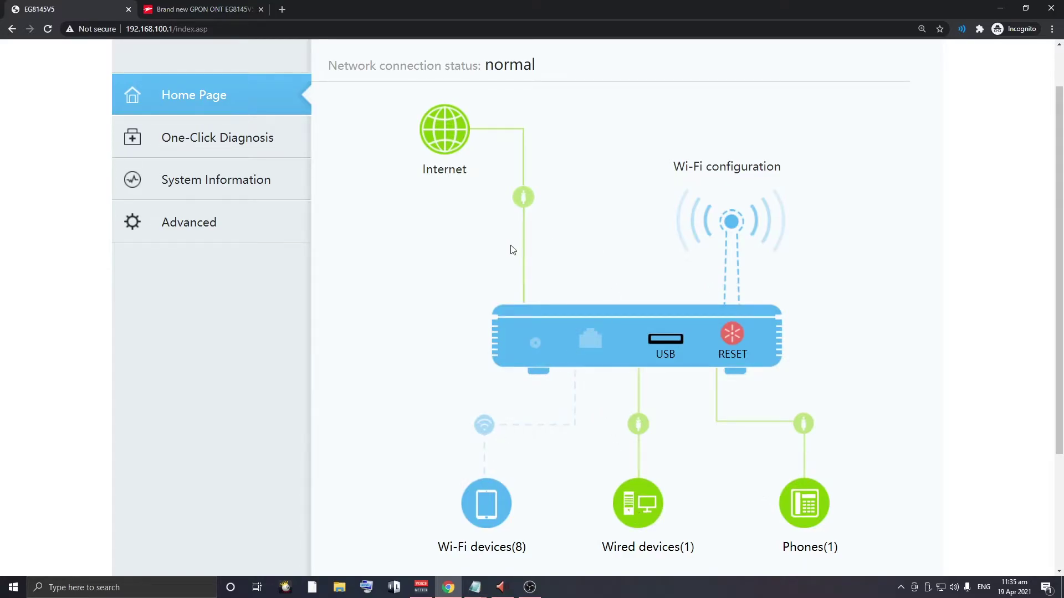
{"action": "scroll", "coordinate": [510, 250], "scroll_direction": "down", "scroll_amount": 1}
{"action": "scroll", "coordinate": [222, 205], "scroll_direction": "up", "scroll_amount": 2}
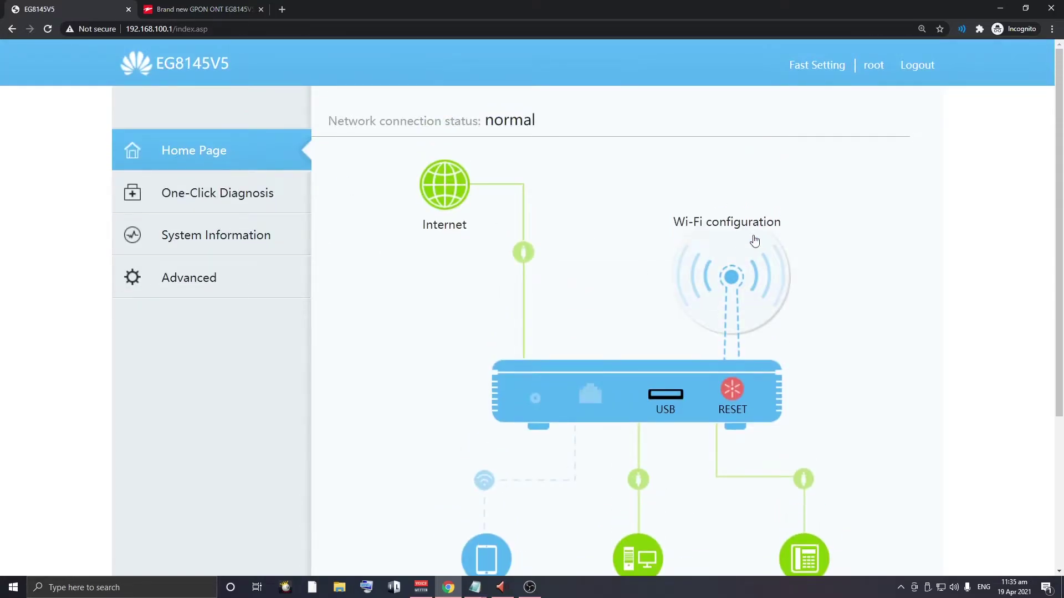
{"action": "scroll", "coordinate": [741, 253], "scroll_direction": "down", "scroll_amount": 3}
{"action": "scroll", "coordinate": [720, 194], "scroll_direction": "up", "scroll_amount": 1}
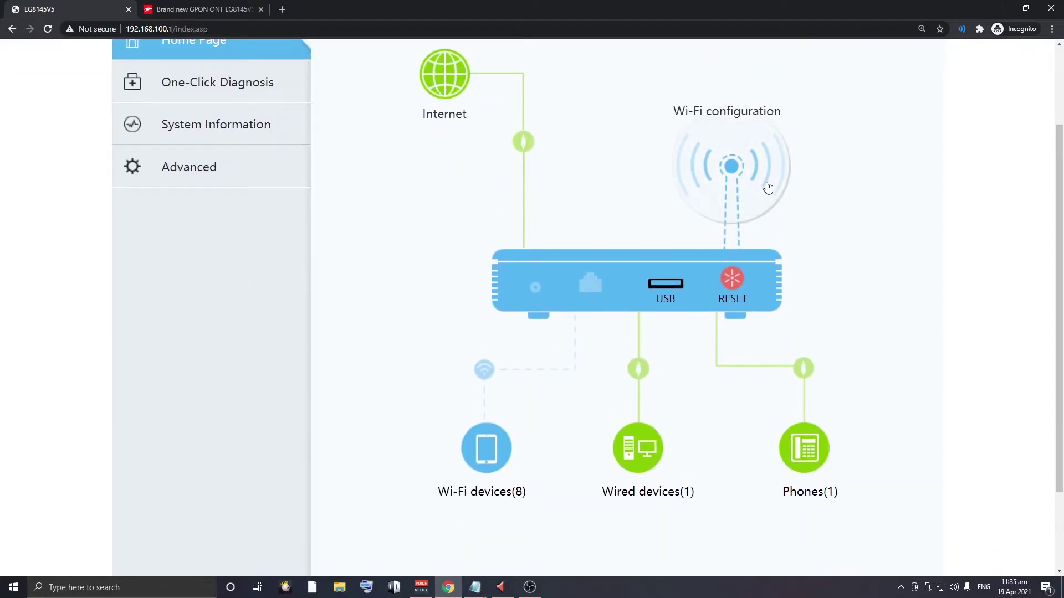
{"action": "scroll", "coordinate": [715, 355], "scroll_direction": "up", "scroll_amount": 2}
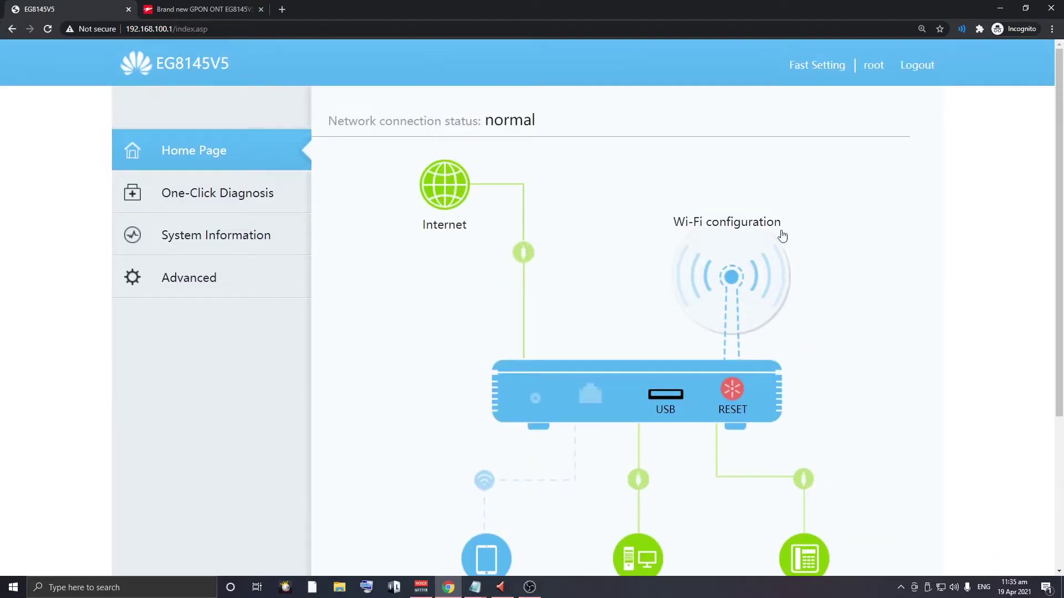
{"action": "left_click", "coordinate": [737, 305]}
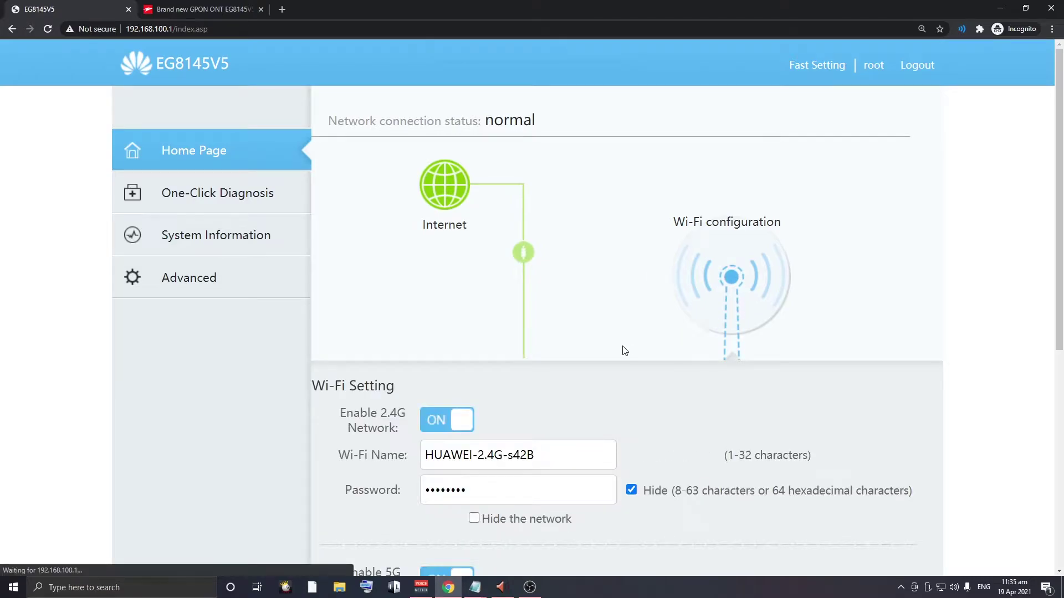
{"action": "scroll", "coordinate": [629, 349], "scroll_direction": "down", "scroll_amount": 4}
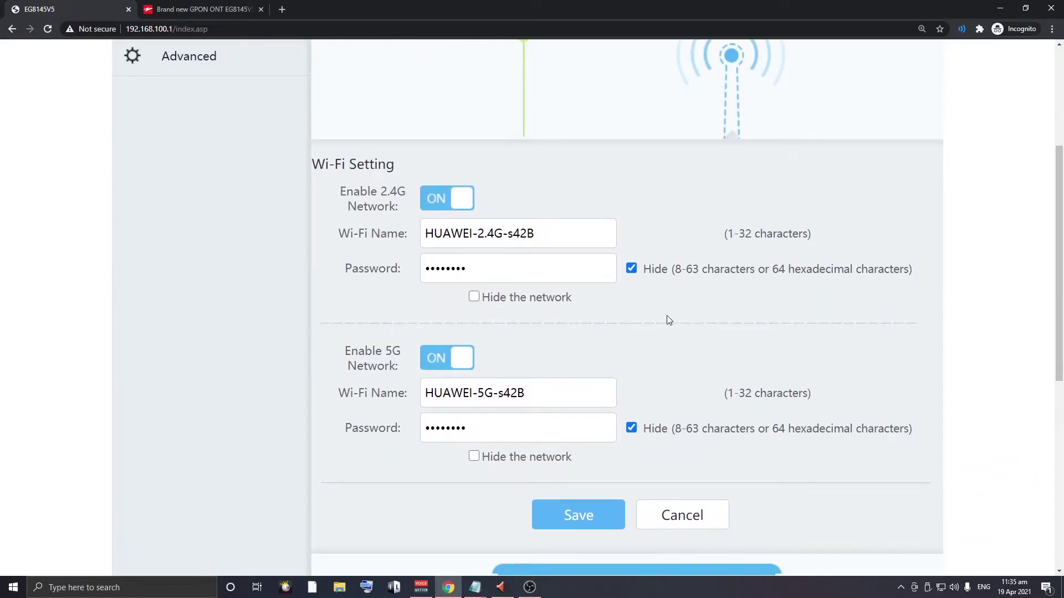
{"action": "scroll", "coordinate": [528, 318], "scroll_direction": "down", "scroll_amount": 2}
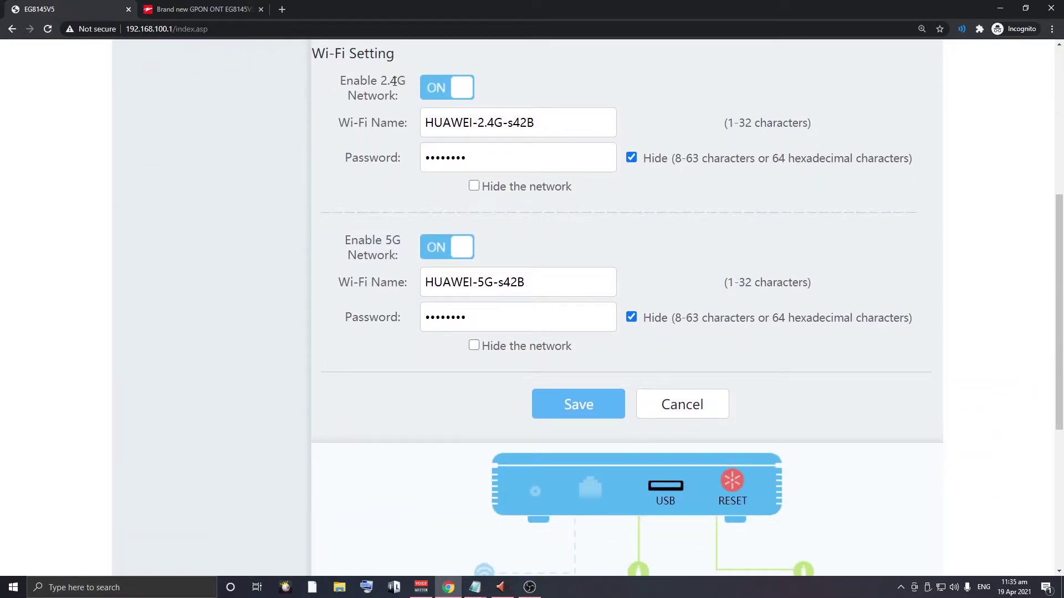
{"action": "scroll", "coordinate": [394, 82], "scroll_direction": "up", "scroll_amount": 1}
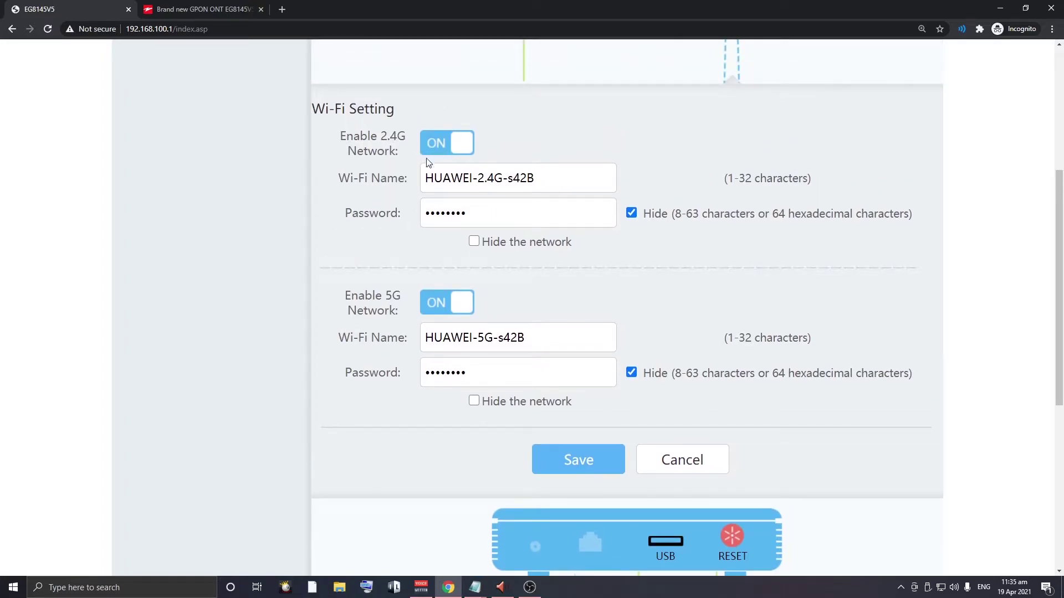
Step: Try renaming the 5G Wi-Fi network to NO FREE RIDE and undo the name edits
{"action": "left_click_drag", "start_coordinate": [526, 342], "coordinate": [381, 344]}
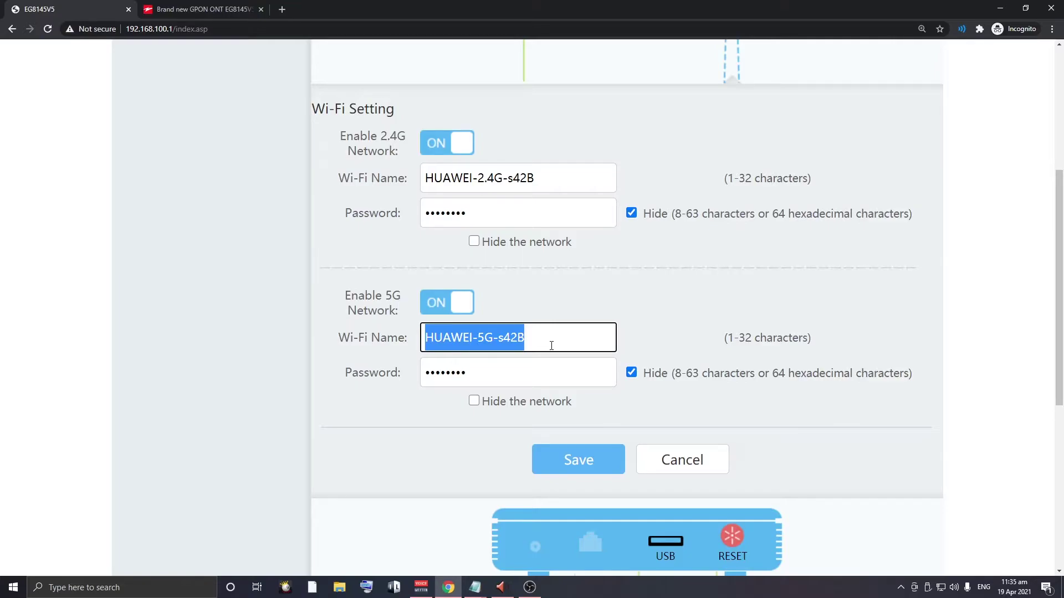
{"action": "type", "text": "ASDAWD"}
{"action": "key", "text": "ctrl+a"}
{"action": "key", "text": "BackSpace"}
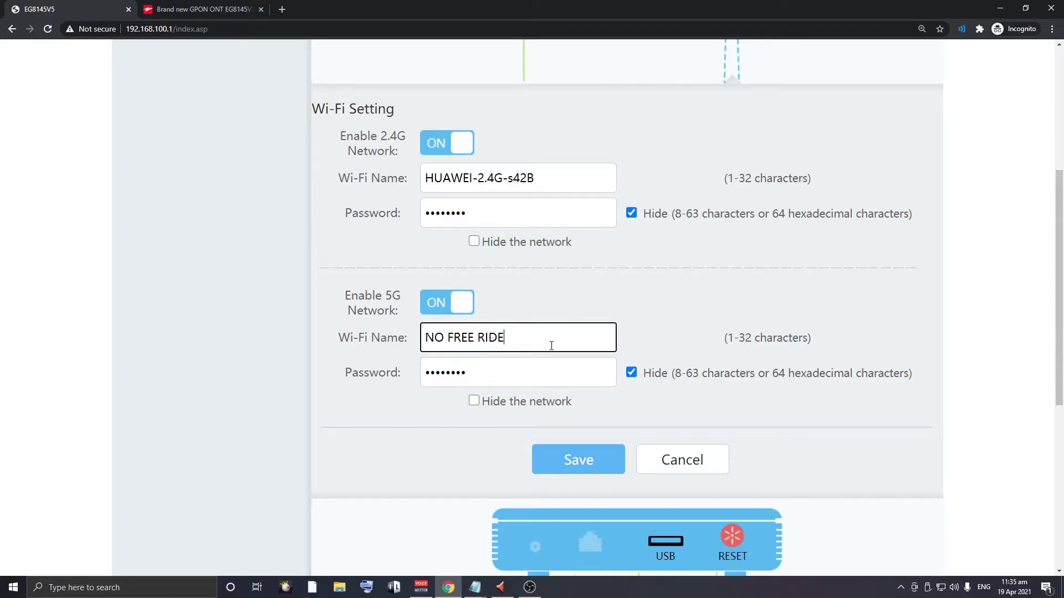
{"action": "key", "text": "ctrl+a"}
{"action": "key", "text": "BackSpace"}
{"action": "key", "text": "ctrl+z"}
{"action": "key", "text": "ctrl+z"}
{"action": "key", "text": "ctrl+z"}
{"action": "left_click", "coordinate": [636, 287]}
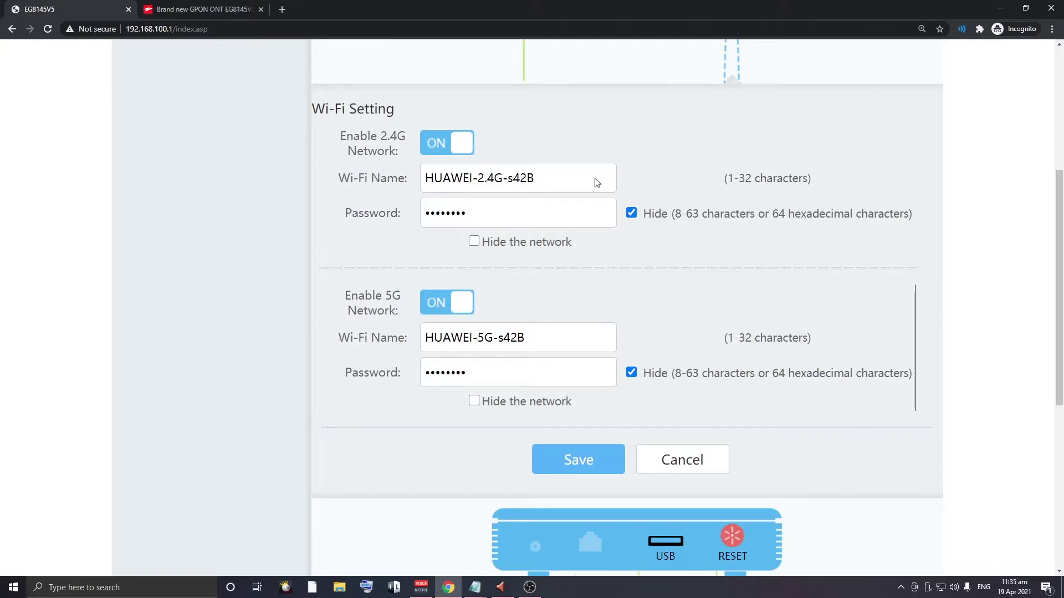
Step: Display the Wi-Fi devices list from the home page diagram and look through its entries
{"action": "scroll", "coordinate": [595, 277], "scroll_direction": "down", "scroll_amount": 1}
{"action": "scroll", "coordinate": [595, 277], "scroll_direction": "up", "scroll_amount": 1}
{"action": "scroll", "coordinate": [696, 456], "scroll_direction": "down", "scroll_amount": 5}
{"action": "scroll", "coordinate": [675, 428], "scroll_direction": "down", "scroll_amount": 2}
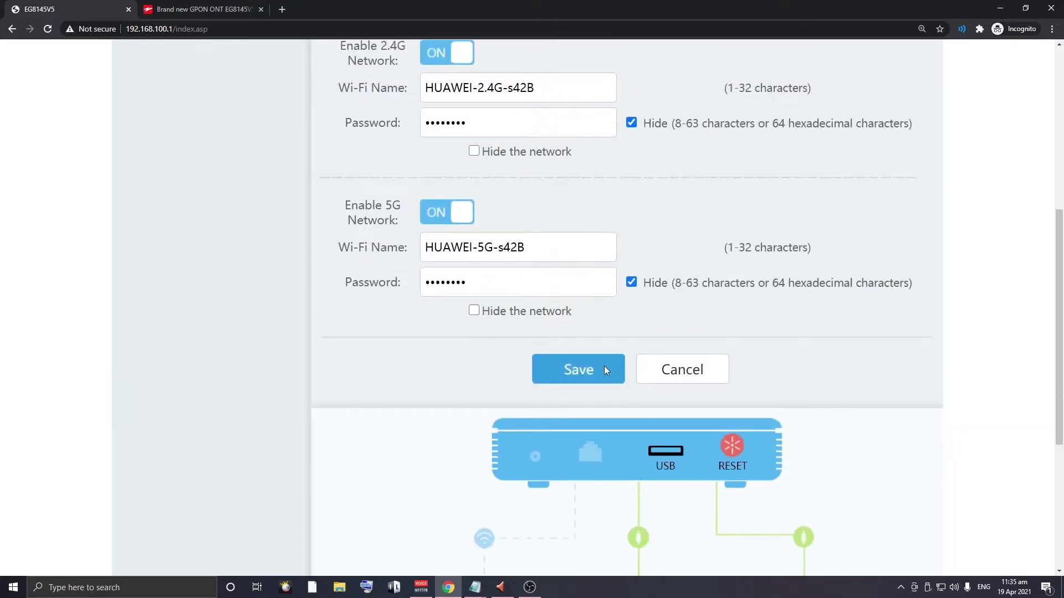
{"action": "scroll", "coordinate": [604, 365], "scroll_direction": "down", "scroll_amount": 5}
{"action": "left_click", "coordinate": [468, 327]}
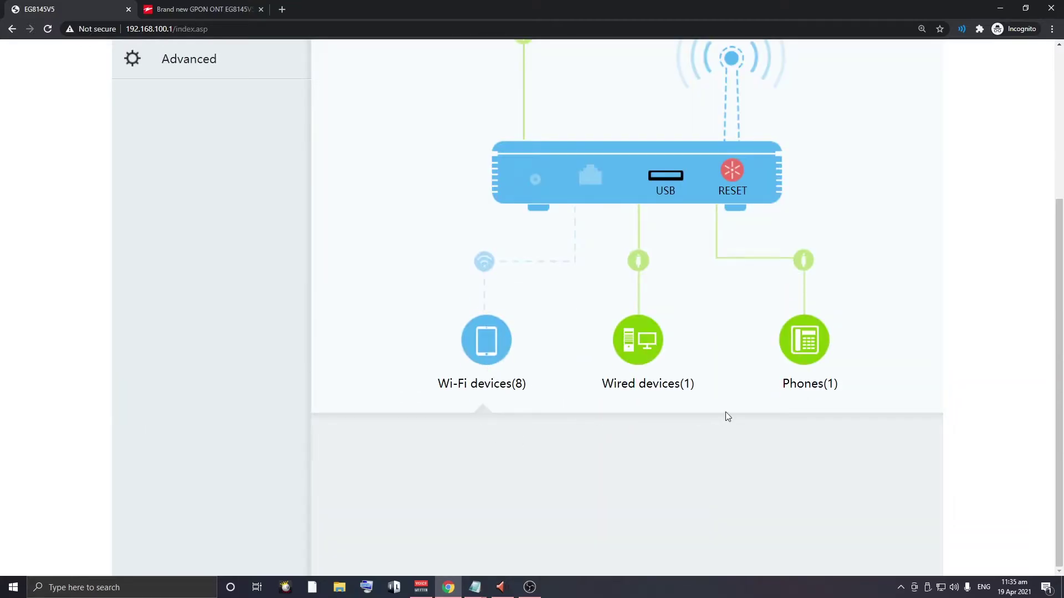
{"action": "scroll", "coordinate": [636, 518], "scroll_direction": "down", "scroll_amount": 3}
{"action": "scroll", "coordinate": [933, 457], "scroll_direction": "down", "scroll_amount": 2}
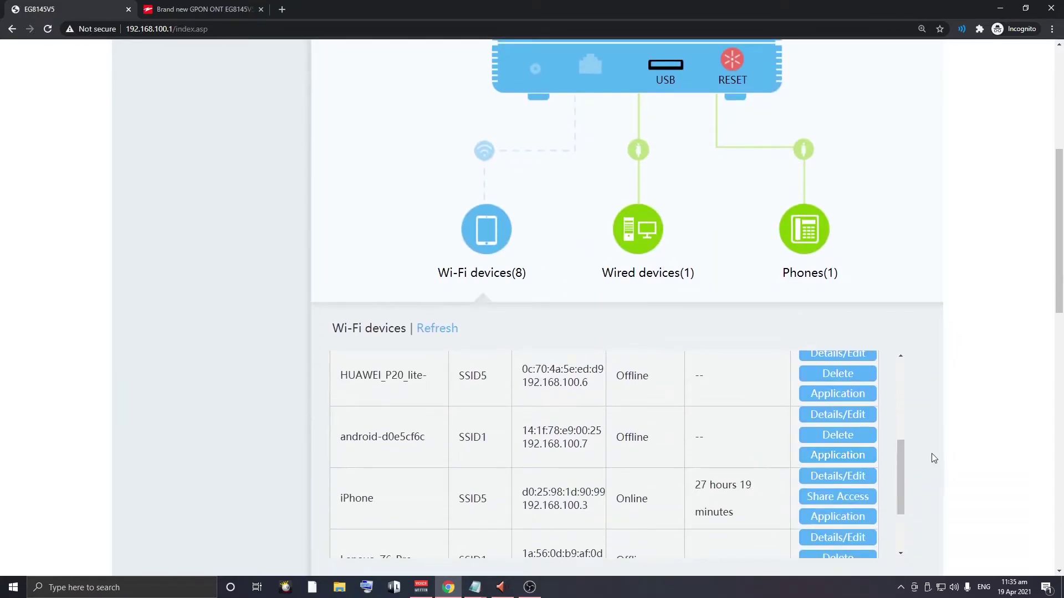
Step: Display the wired devices list and check the details of the connected device
{"action": "scroll", "coordinate": [933, 457], "scroll_direction": "up", "scroll_amount": 2}
{"action": "left_click", "coordinate": [680, 381]}
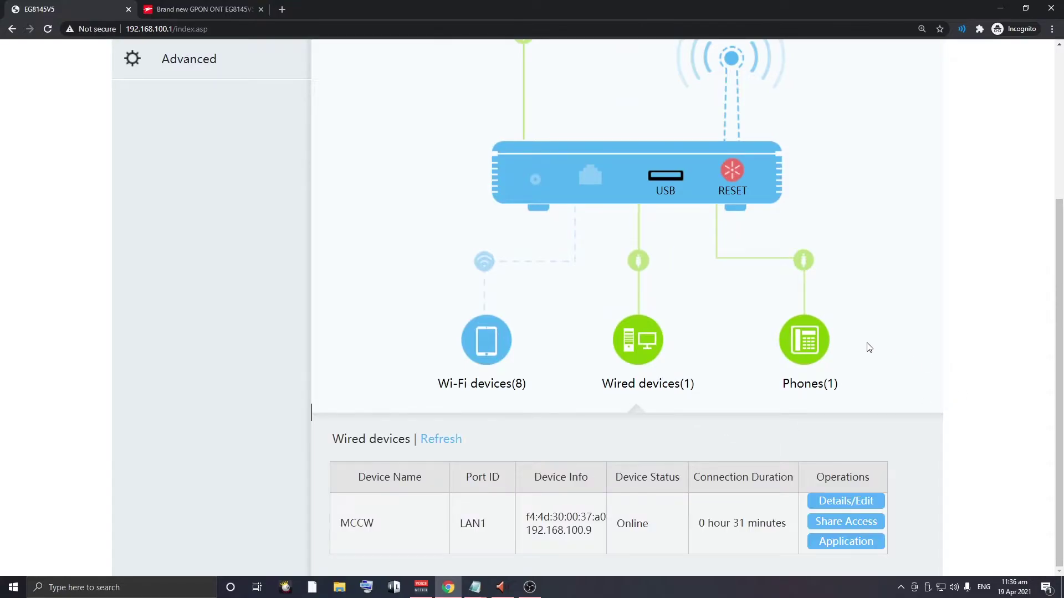
{"action": "scroll", "coordinate": [423, 436], "scroll_direction": "down", "scroll_amount": 2}
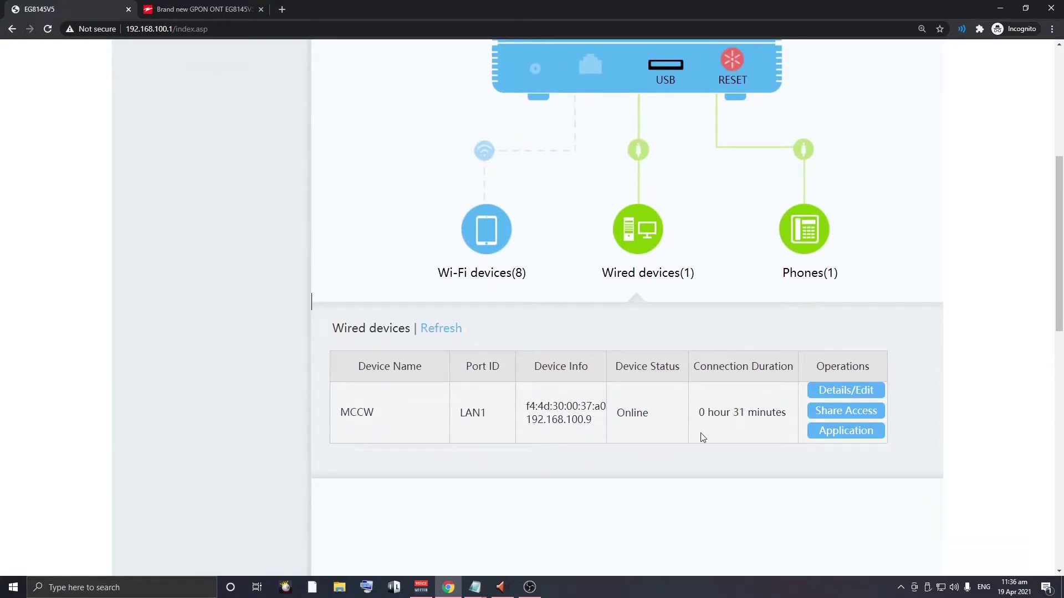
{"action": "scroll", "coordinate": [806, 262], "scroll_direction": "up", "scroll_amount": 2}
{"action": "scroll", "coordinate": [806, 262], "scroll_direction": "down", "scroll_amount": 2}
Step: Display the VoIP information of the connected phone and check its user status
{"action": "left_click", "coordinate": [806, 262]}
{"action": "scroll", "coordinate": [736, 268], "scroll_direction": "up", "scroll_amount": 2}
{"action": "scroll", "coordinate": [592, 371], "scroll_direction": "down", "scroll_amount": 2}
{"action": "scroll", "coordinate": [630, 369], "scroll_direction": "down", "scroll_amount": 1}
{"action": "double_click", "coordinate": [605, 369]}
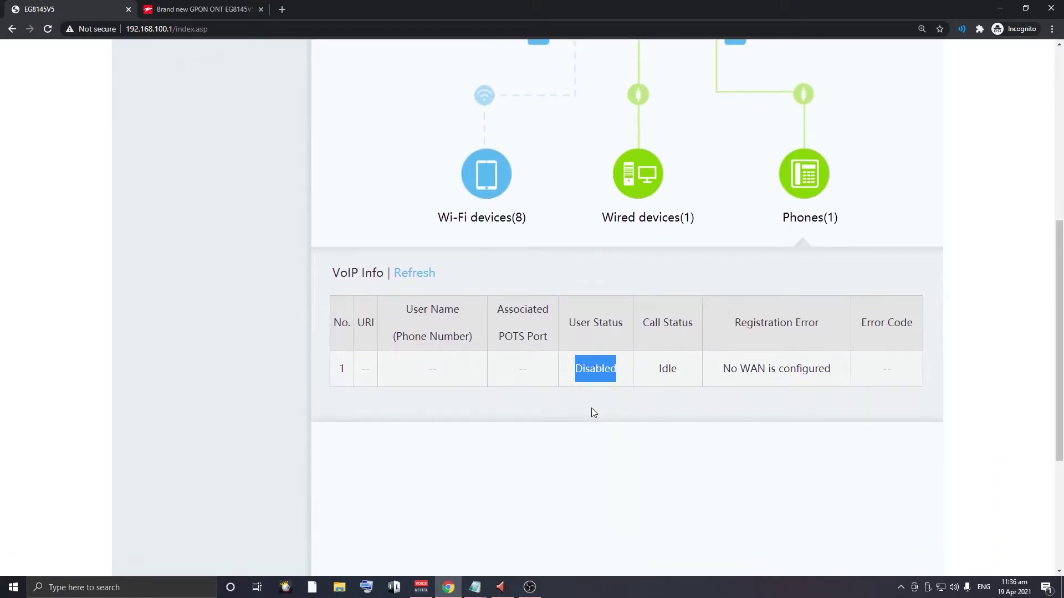
Step: Open the advanced settings, look through the LAN, Security, Forward Rules and Application sections, and expand WLAN
{"action": "scroll", "coordinate": [200, 423], "scroll_direction": "up", "scroll_amount": 6}
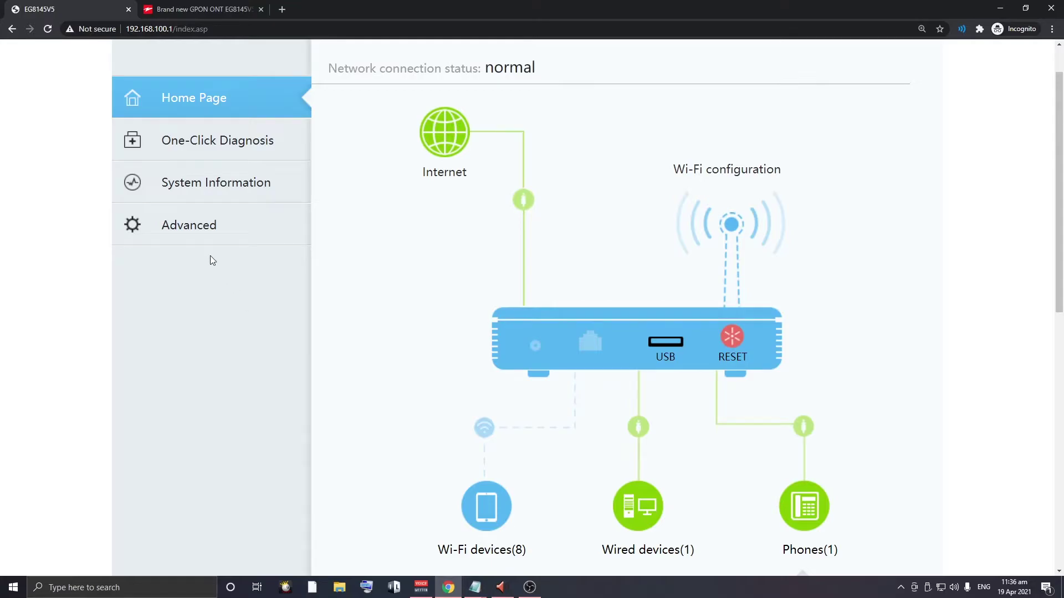
{"action": "left_click", "coordinate": [208, 233]}
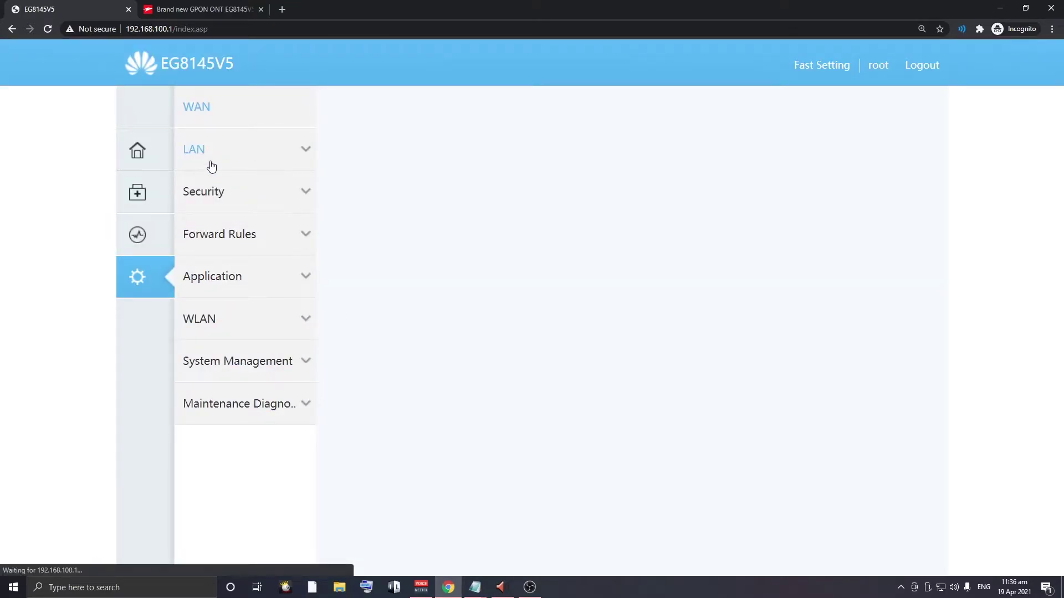
{"action": "left_click", "coordinate": [211, 165]}
{"action": "scroll", "coordinate": [320, 285], "scroll_direction": "down", "scroll_amount": 2}
{"action": "left_click", "coordinate": [299, 296]}
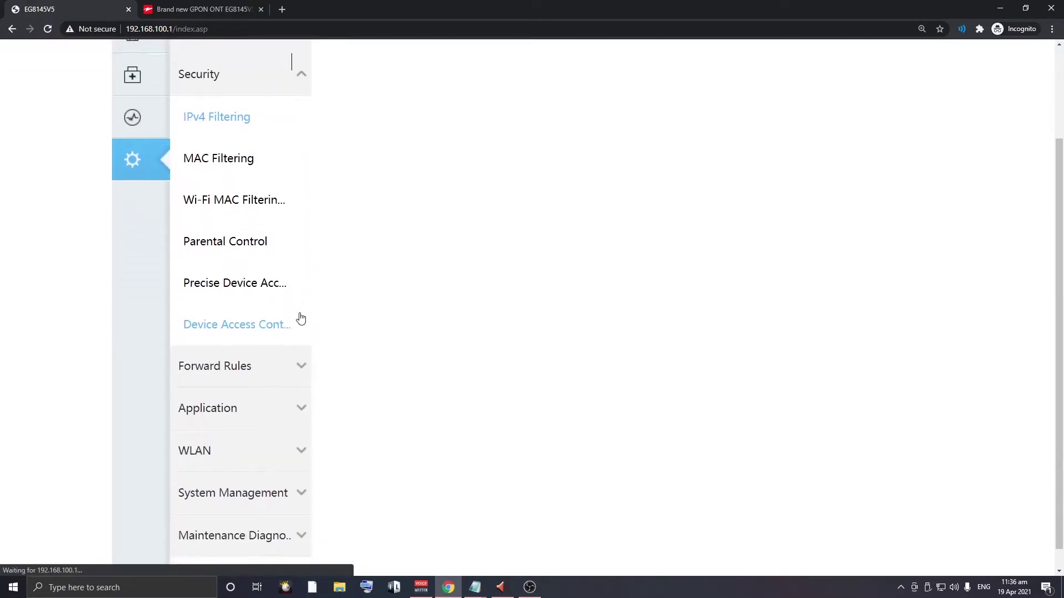
{"action": "left_click", "coordinate": [291, 350]}
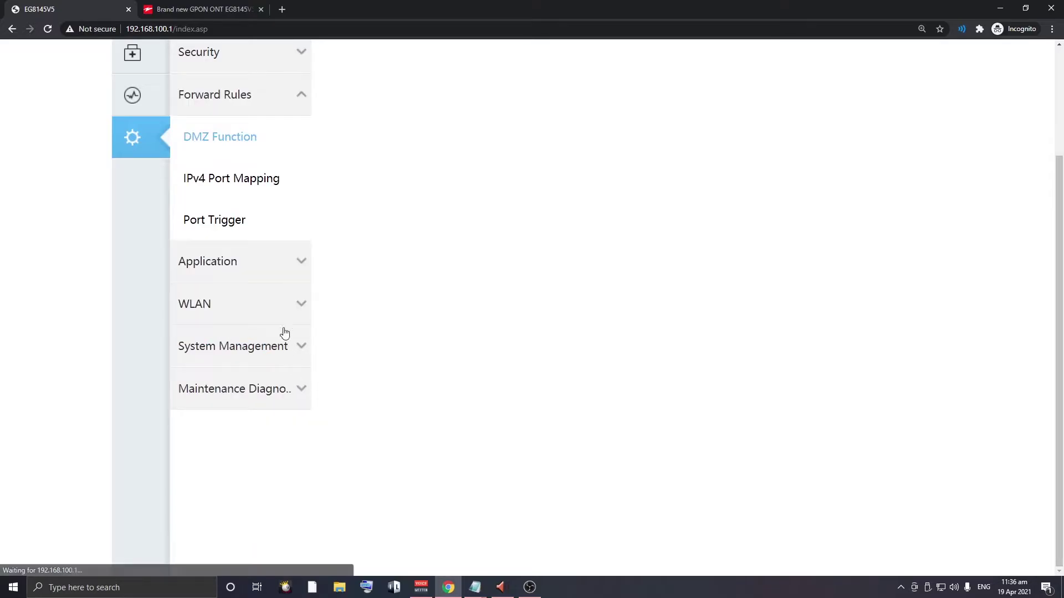
{"action": "left_click", "coordinate": [283, 262]}
{"action": "left_click", "coordinate": [296, 401]}
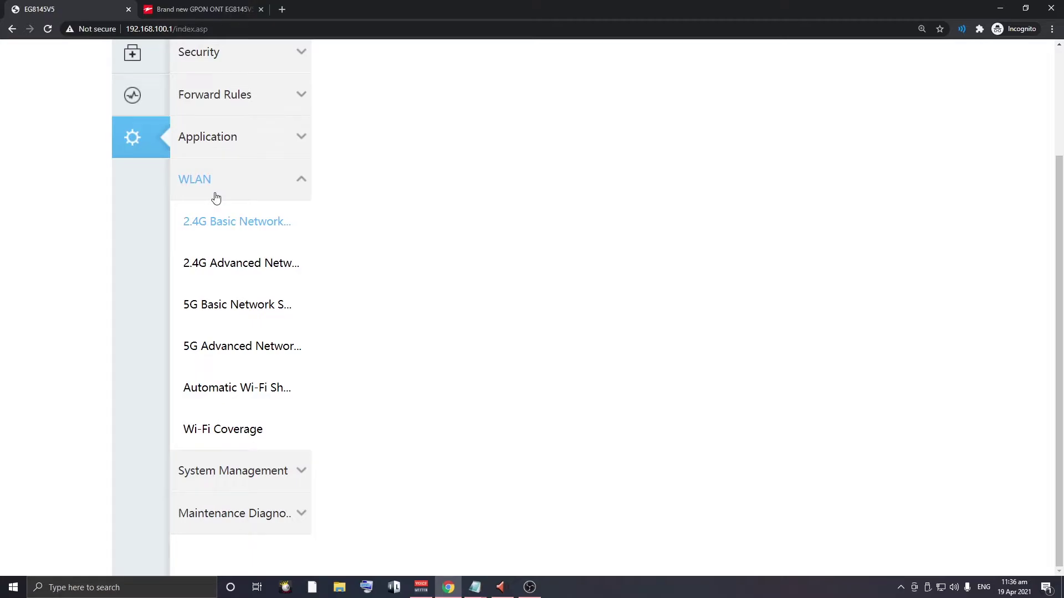
Step: Review the 2.4G basic, 5G advanced and 5G basic network settings pages of the WLAN section
{"action": "left_click", "coordinate": [219, 231]}
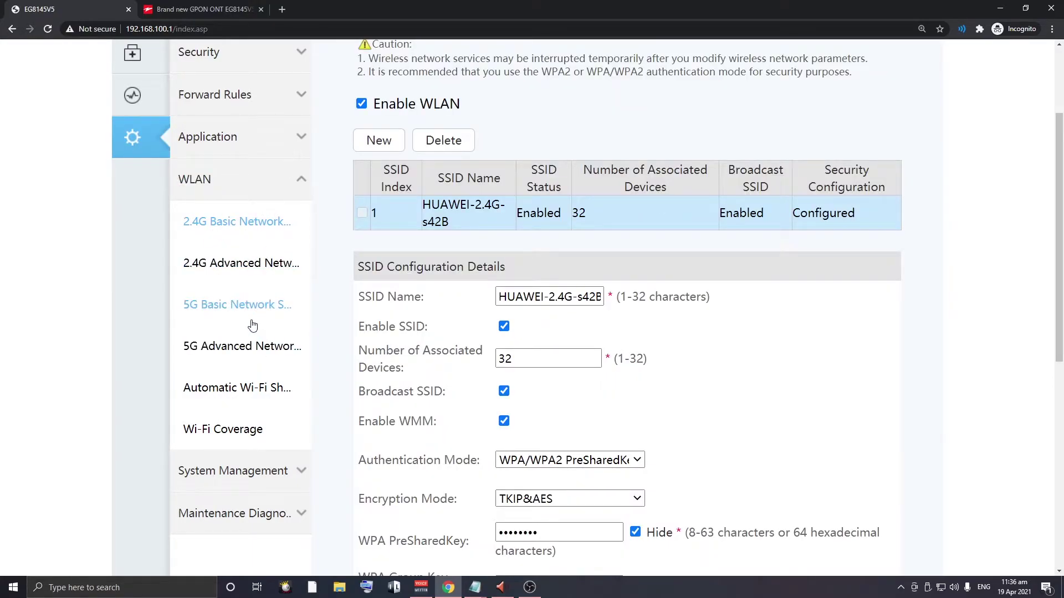
{"action": "left_click", "coordinate": [268, 347]}
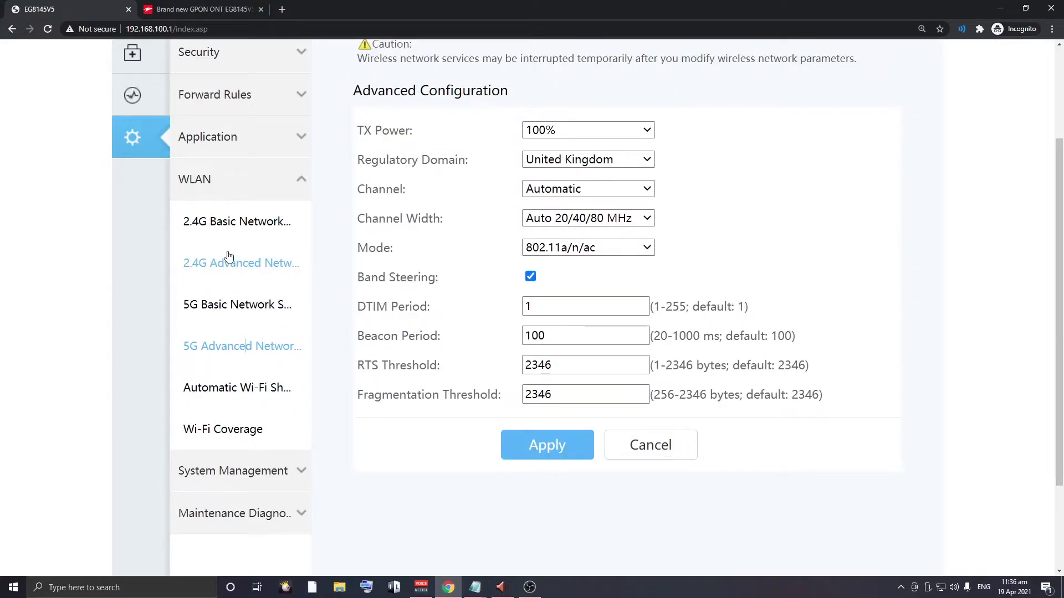
{"action": "left_click", "coordinate": [226, 335]}
{"action": "left_click", "coordinate": [228, 310]}
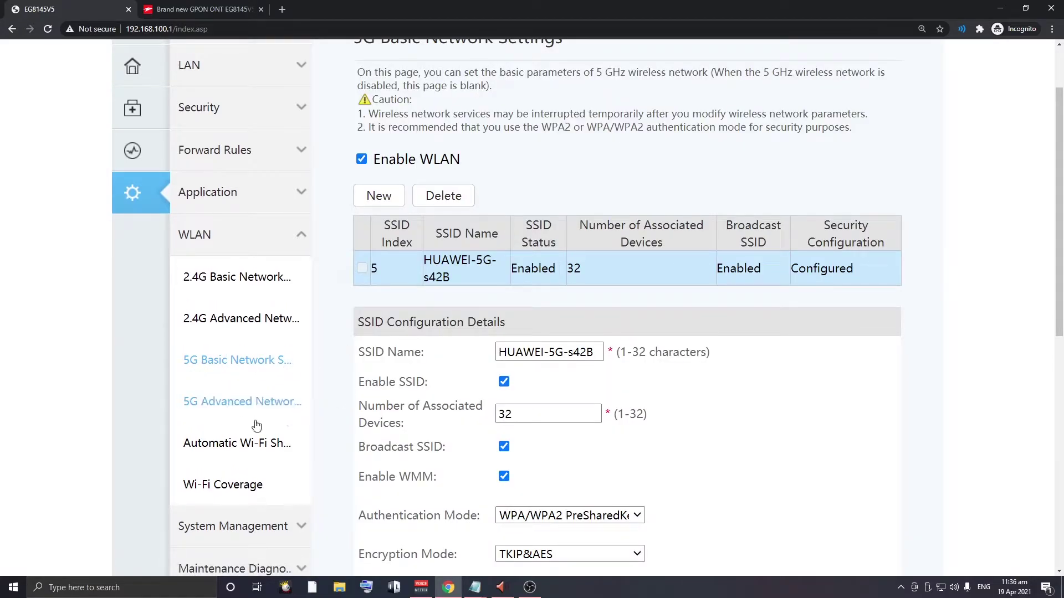
Step: Open the 5G advanced network settings and look through the Regulatory Domain options without changing the selection
{"action": "left_click", "coordinate": [242, 412]}
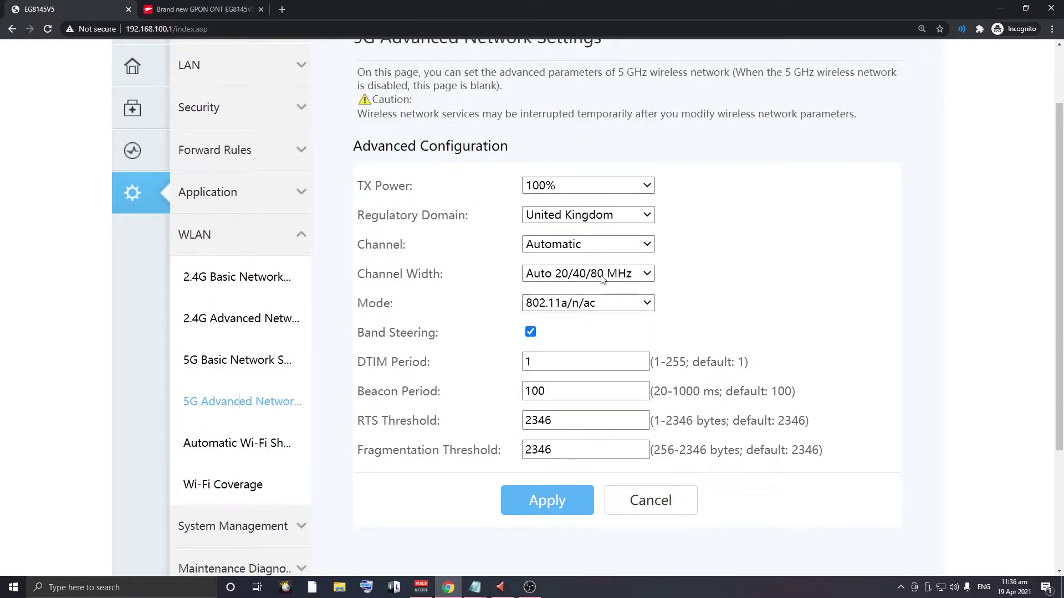
{"action": "left_click", "coordinate": [536, 219]}
{"action": "scroll", "coordinate": [554, 273], "scroll_direction": "up", "scroll_amount": 2}
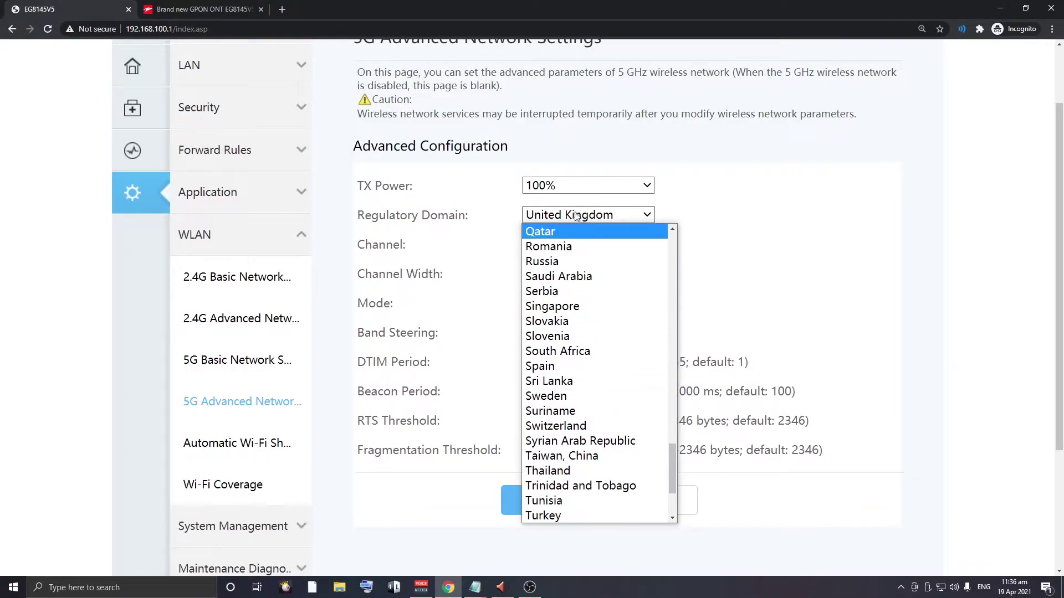
{"action": "scroll", "coordinate": [618, 401], "scroll_direction": "down", "scroll_amount": 2}
{"action": "scroll", "coordinate": [617, 414], "scroll_direction": "up", "scroll_amount": 4}
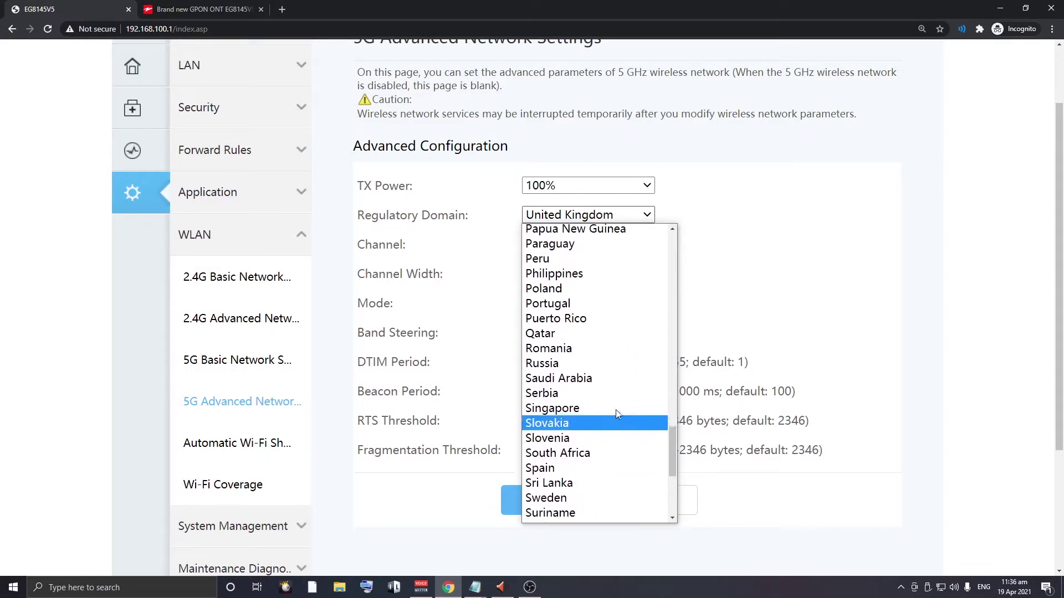
{"action": "scroll", "coordinate": [618, 414], "scroll_direction": "up", "scroll_amount": 5}
{"action": "left_click", "coordinate": [711, 271]}
{"action": "left_click", "coordinate": [644, 222]}
{"action": "left_click", "coordinate": [644, 222]}
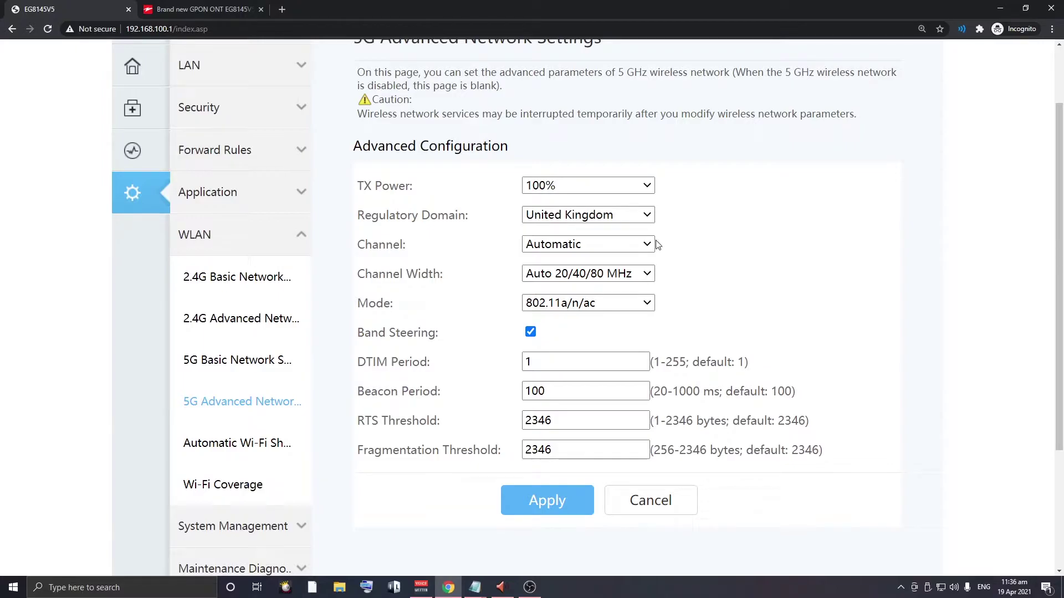
Step: Look through the Regulatory Domain and Channel options in the 5G advanced network settings, leaving United Kingdom and Automatic selected
{"action": "left_click", "coordinate": [639, 222]}
{"action": "scroll", "coordinate": [620, 387], "scroll_direction": "up", "scroll_amount": 20}
{"action": "left_click", "coordinate": [773, 346]}
{"action": "left_click", "coordinate": [547, 216]}
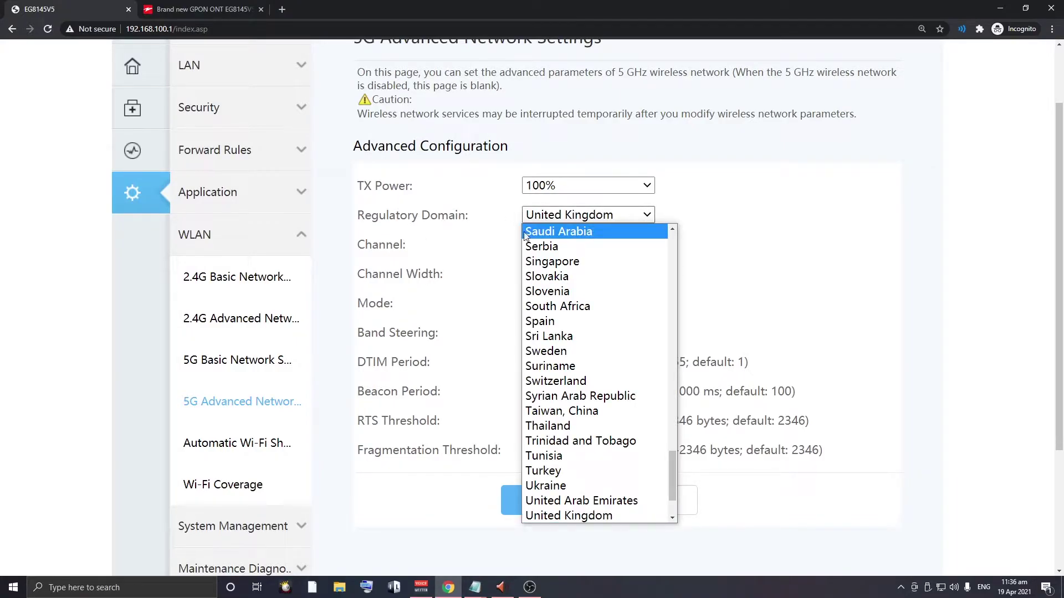
{"action": "scroll", "coordinate": [554, 399], "scroll_direction": "down", "scroll_amount": 2}
{"action": "left_click", "coordinate": [439, 238]}
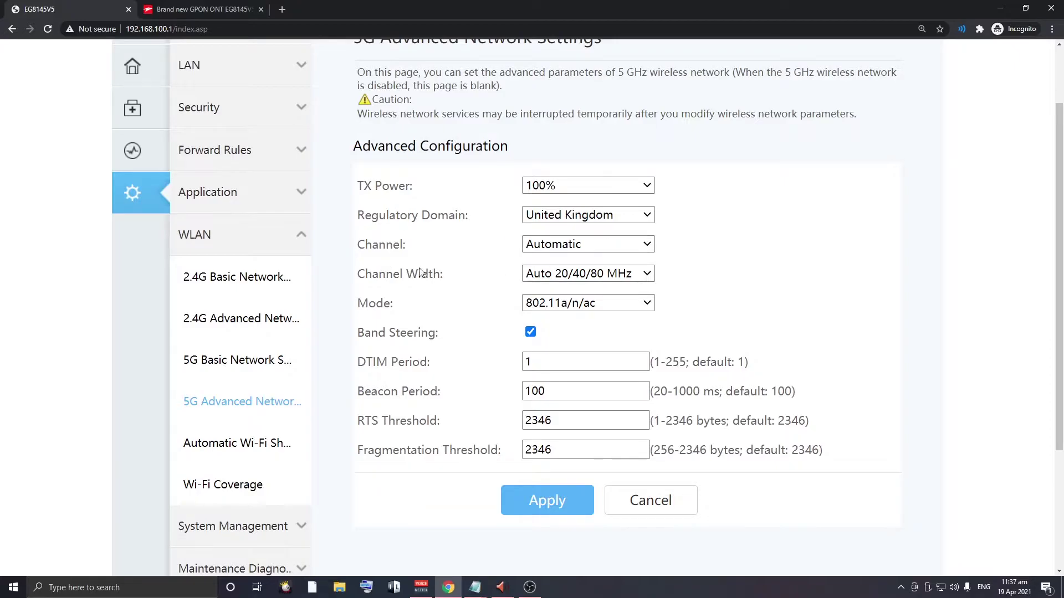
{"action": "left_click", "coordinate": [555, 249]}
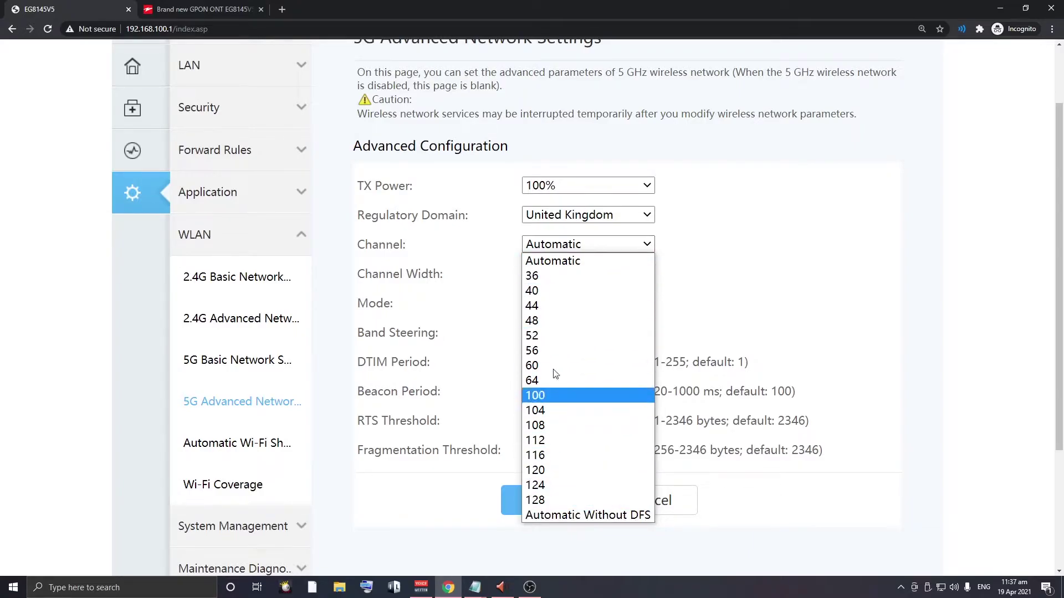
{"action": "left_click", "coordinate": [443, 273]}
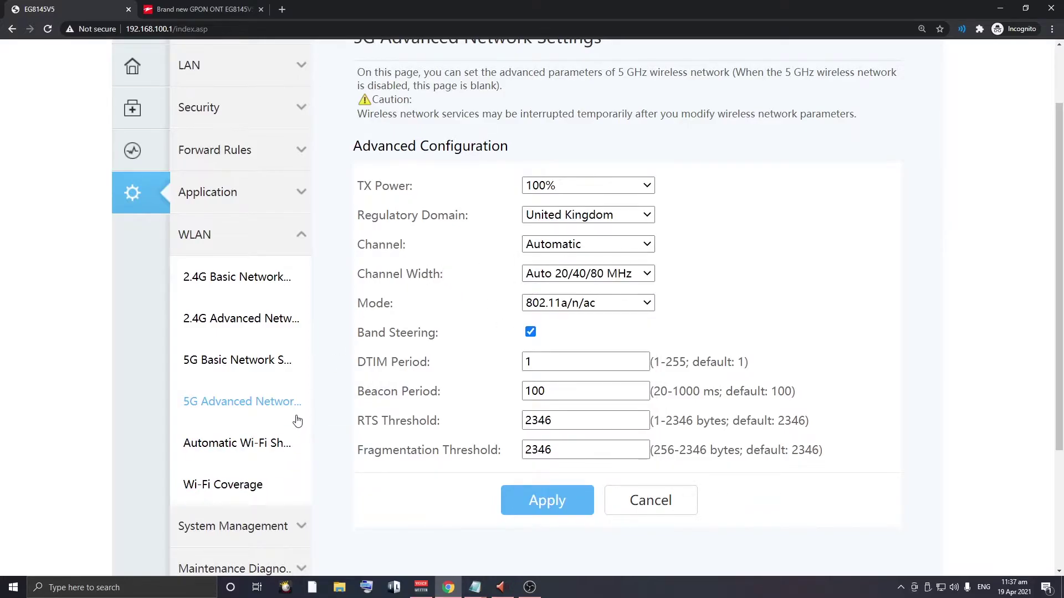
Step: Open the 5G basic network settings and enter FREE NO RIDE as the SSID name without applying it
{"action": "left_click", "coordinate": [281, 364]}
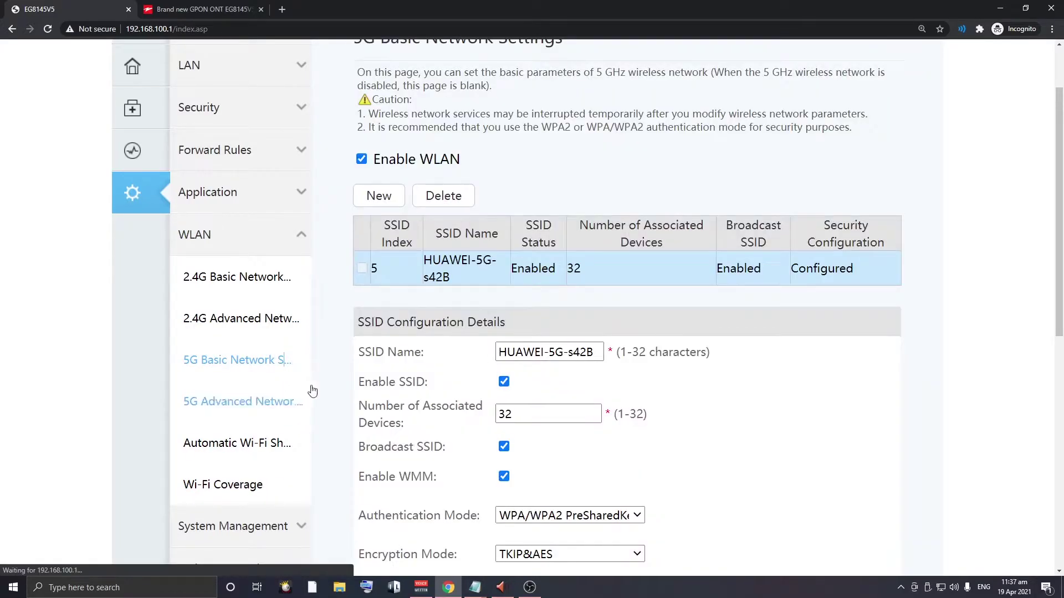
{"action": "scroll", "coordinate": [563, 292], "scroll_direction": "down", "scroll_amount": 2}
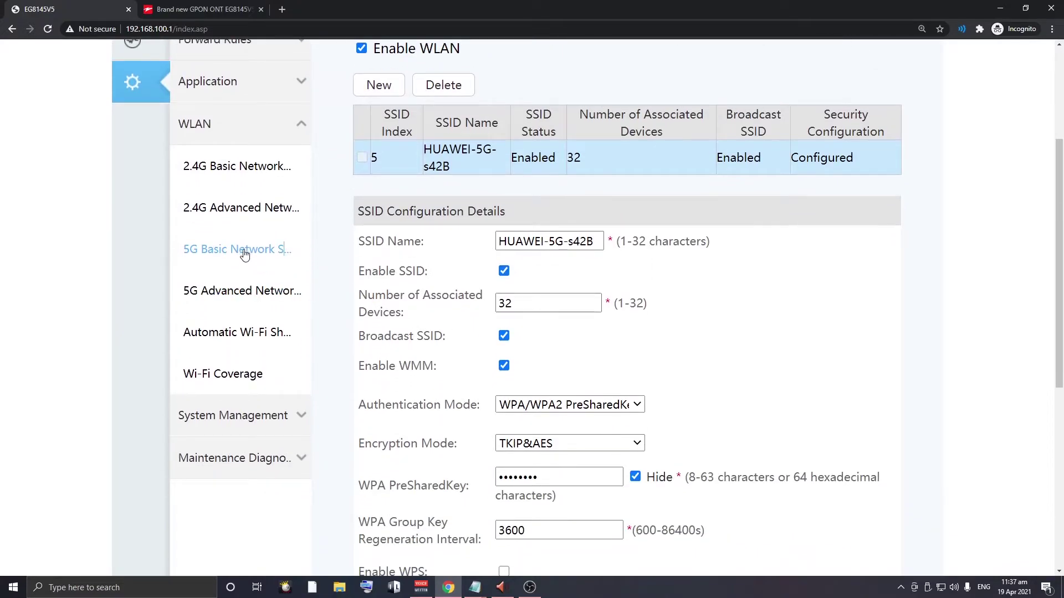
{"action": "key", "text": "ctrl+plus"}
{"action": "scroll", "coordinate": [610, 301], "scroll_direction": "down", "scroll_amount": 1}
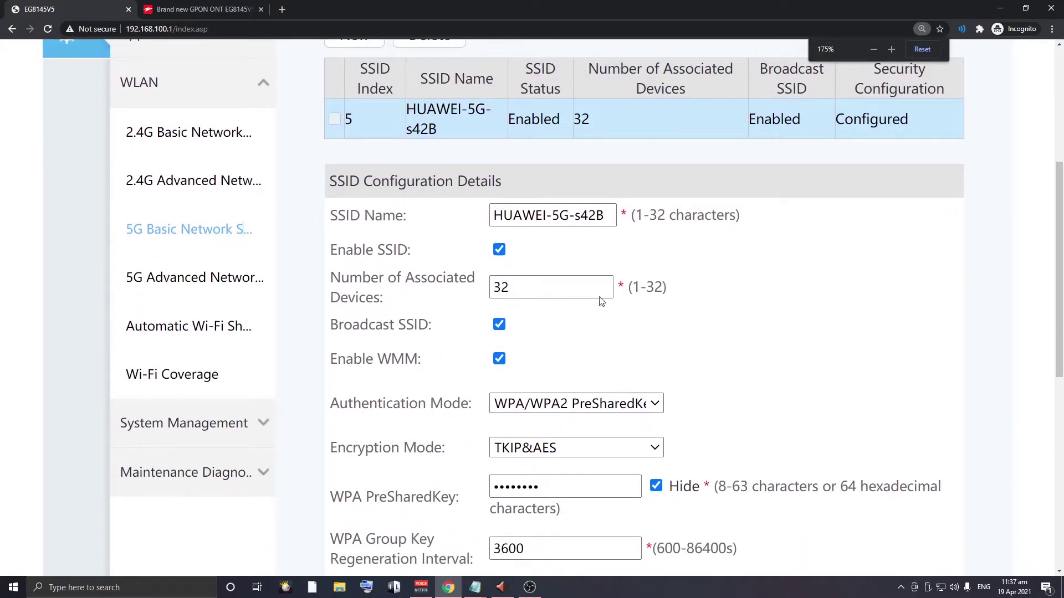
{"action": "mouse_move", "coordinate": [605, 216]}
{"action": "left_mouse_down"}
{"action": "mouse_move", "coordinate": [473, 240]}
{"action": "mouse_move", "coordinate": [554, 216]}
{"action": "mouse_move", "coordinate": [544, 216]}
{"action": "mouse_move", "coordinate": [604, 216]}
{"action": "left_mouse_up"}
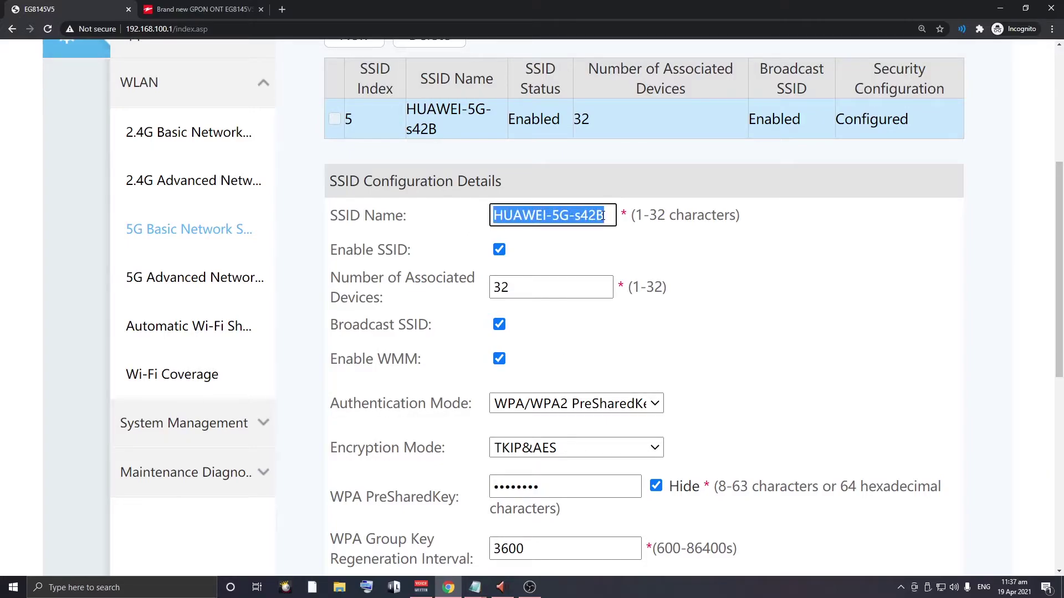
{"action": "type", "text": "FREE NO RIDE"}
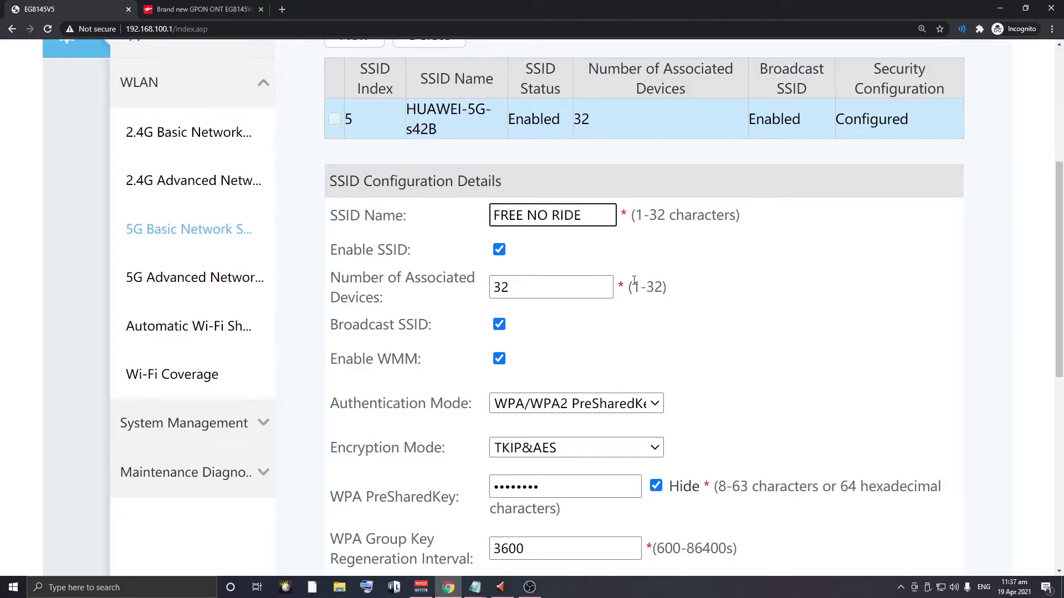
Step: Review the 5G SSID configuration details, including the SSID name, WPA PreSharedKey and WPS settings
{"action": "scroll", "coordinate": [637, 283], "scroll_direction": "down", "scroll_amount": 2}
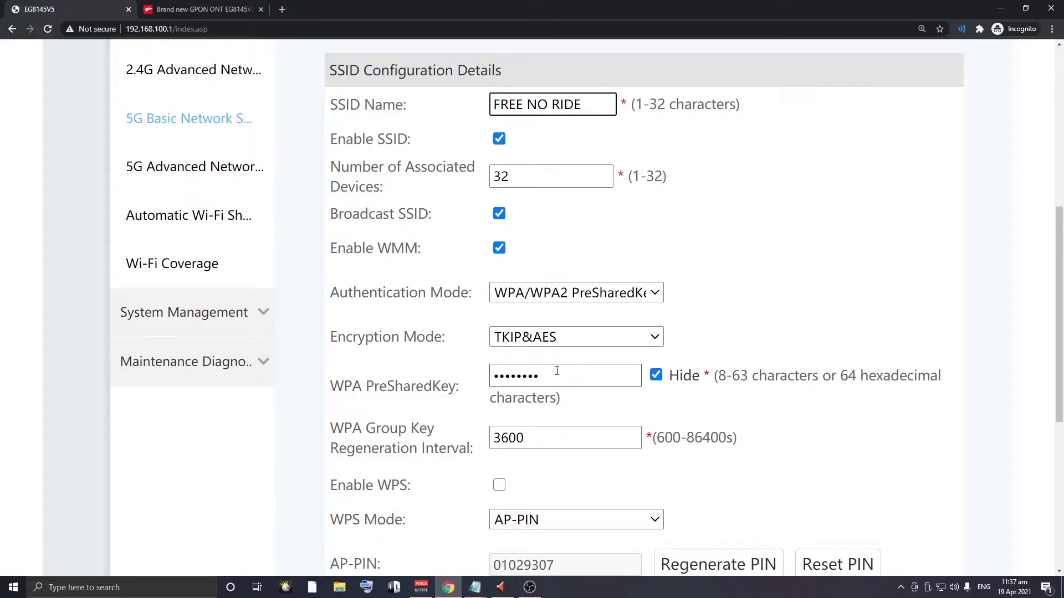
{"action": "left_click_drag", "start_coordinate": [559, 369], "coordinate": [485, 375]}
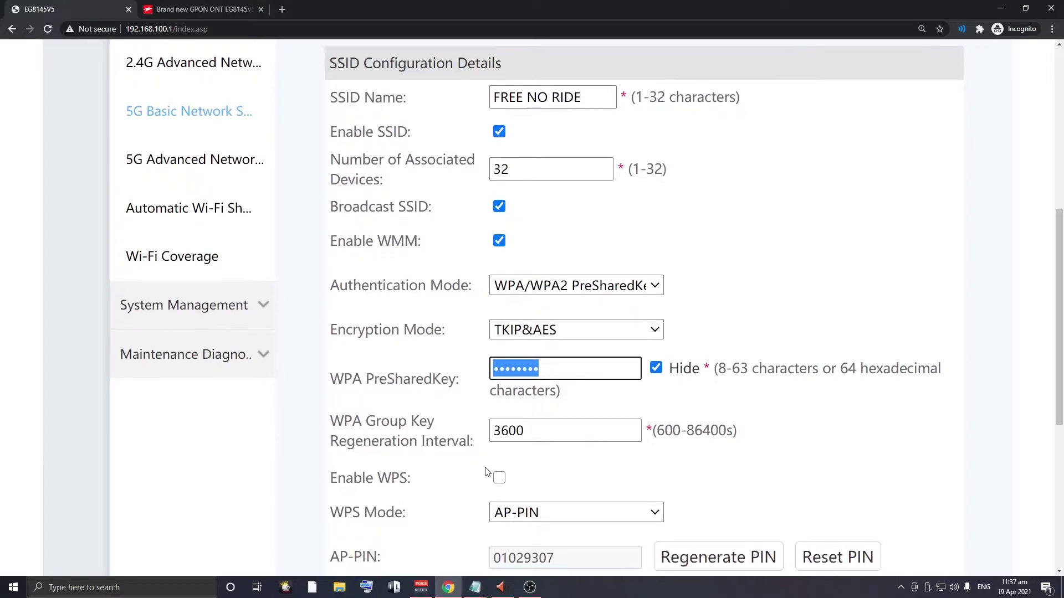
{"action": "scroll", "coordinate": [467, 491], "scroll_direction": "down", "scroll_amount": 6}
{"action": "scroll", "coordinate": [467, 347], "scroll_direction": "up", "scroll_amount": 3}
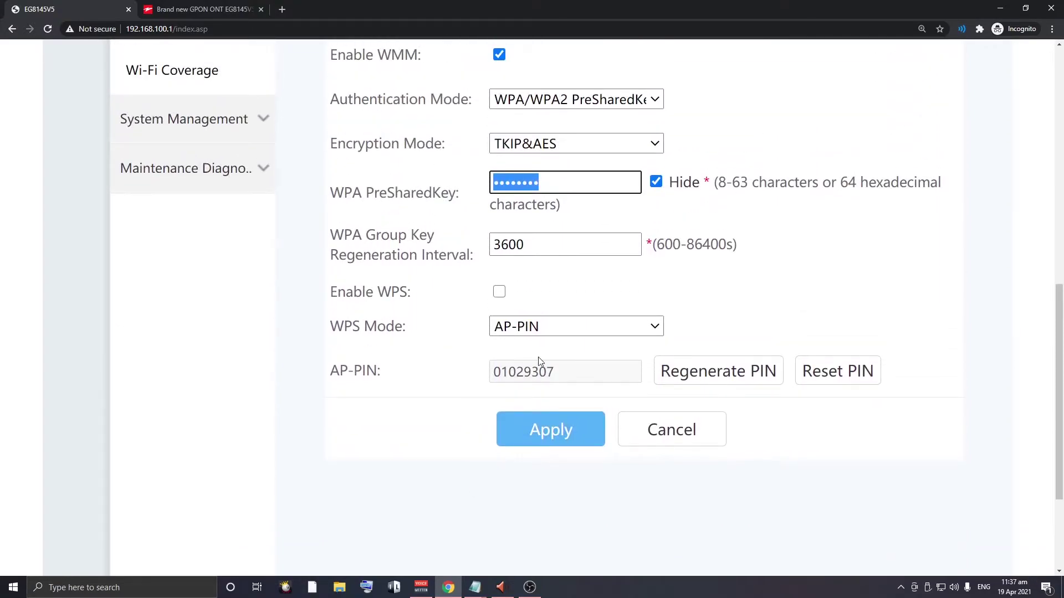
{"action": "scroll", "coordinate": [499, 299], "scroll_direction": "up", "scroll_amount": 5}
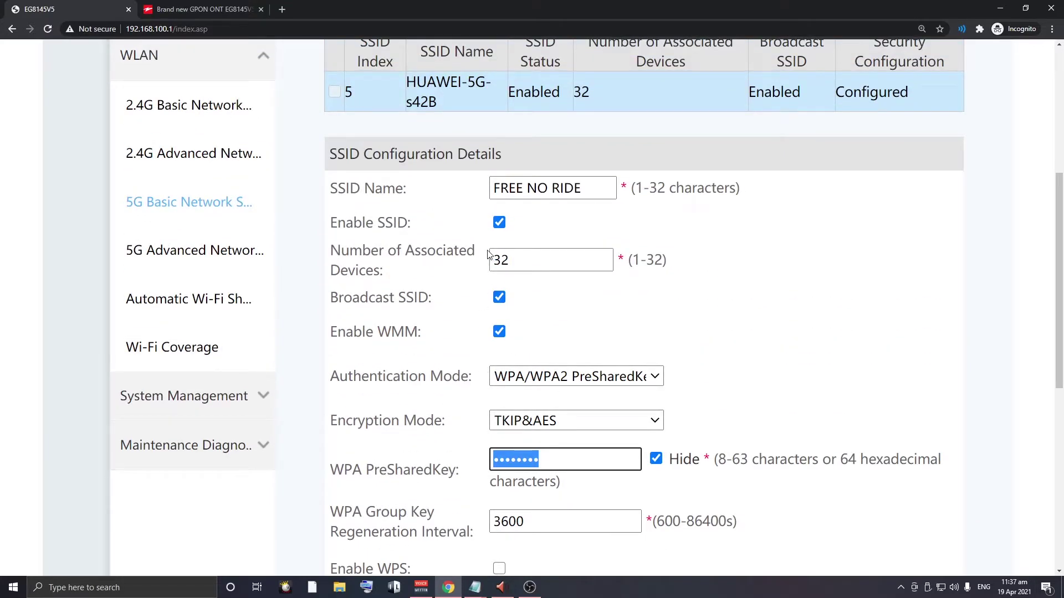
{"action": "left_click", "coordinate": [579, 194]}
{"action": "left_click_drag", "start_coordinate": [579, 194], "coordinate": [436, 205]}
{"action": "scroll", "coordinate": [637, 374], "scroll_direction": "down", "scroll_amount": 2}
{"action": "left_click_drag", "start_coordinate": [640, 349], "coordinate": [438, 352]}
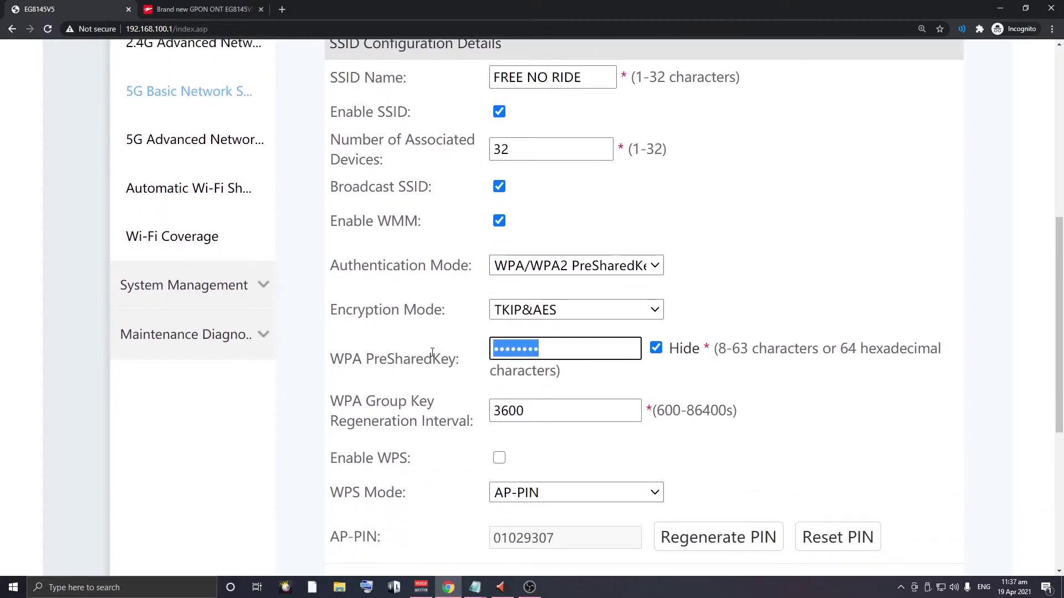
{"action": "scroll", "coordinate": [430, 353], "scroll_direction": "up", "scroll_amount": 2}
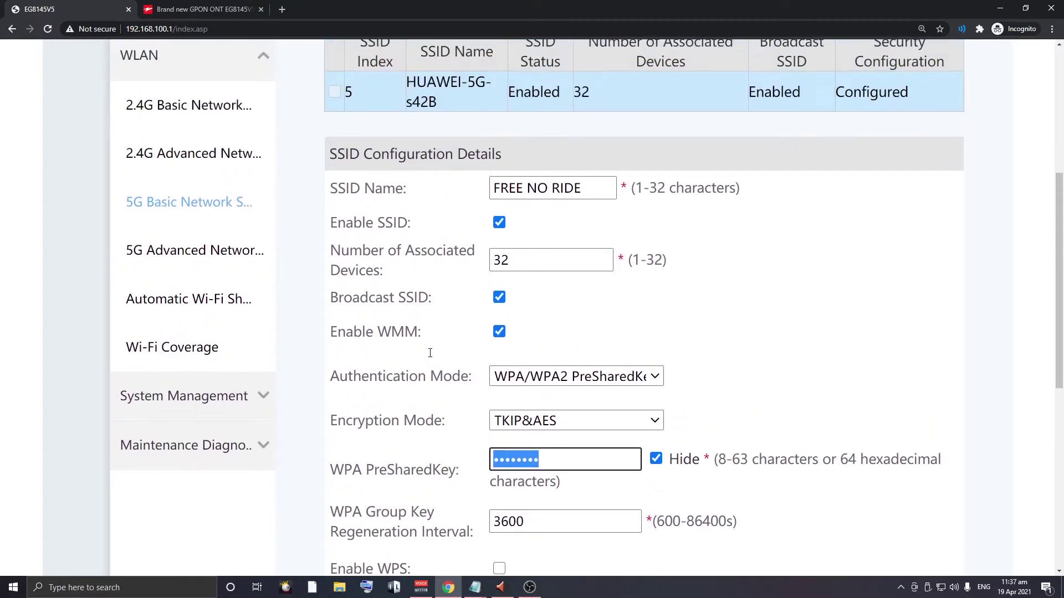
Step: Turn off Enable SSID for the 5G network, review the remaining settings, and turn Enable SSID back on
{"action": "left_click", "coordinate": [499, 222]}
{"action": "scroll", "coordinate": [606, 406], "scroll_direction": "down", "scroll_amount": 5}
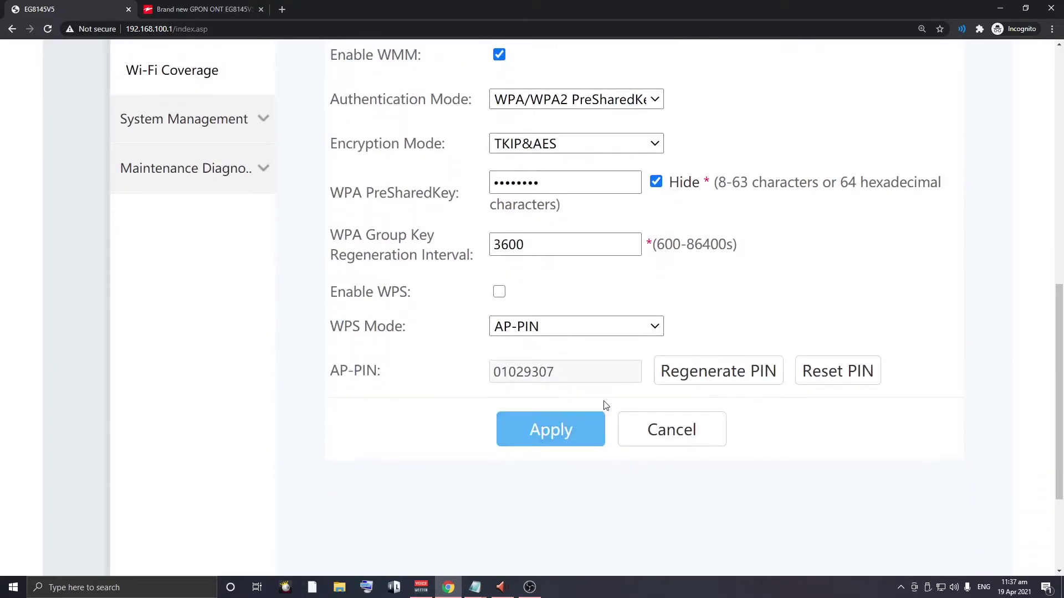
{"action": "scroll", "coordinate": [606, 405], "scroll_direction": "up", "scroll_amount": 4}
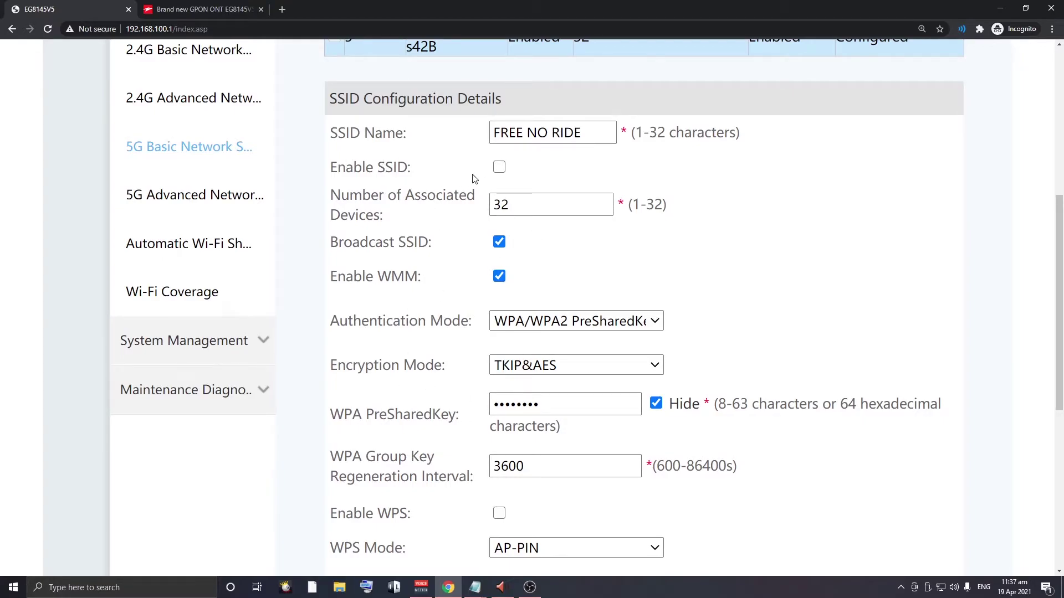
{"action": "left_click", "coordinate": [499, 169]}
Step: Highlight the Enable SSID label, the SSID name and the WPA PreSharedKey in the 5G SSID configuration details
{"action": "scroll", "coordinate": [531, 442], "scroll_direction": "down", "scroll_amount": 3}
{"action": "scroll", "coordinate": [542, 447], "scroll_direction": "up", "scroll_amount": 3}
{"action": "left_click_drag", "start_coordinate": [348, 172], "coordinate": [504, 171]}
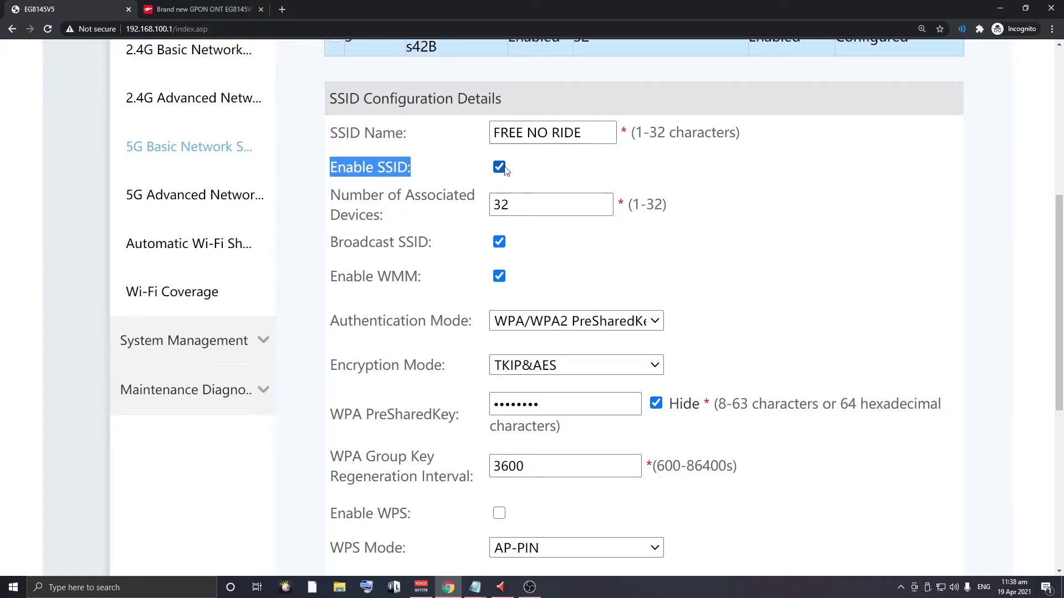
{"action": "left_click", "coordinate": [510, 172]}
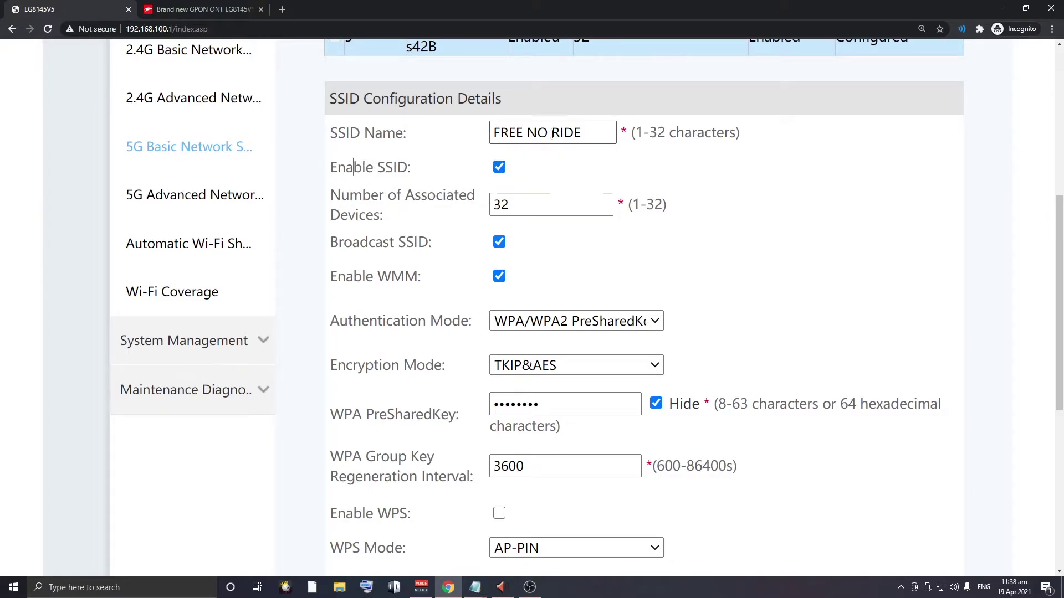
{"action": "left_click_drag", "start_coordinate": [581, 133], "coordinate": [481, 139]}
{"action": "left_click_drag", "start_coordinate": [588, 403], "coordinate": [444, 414]}
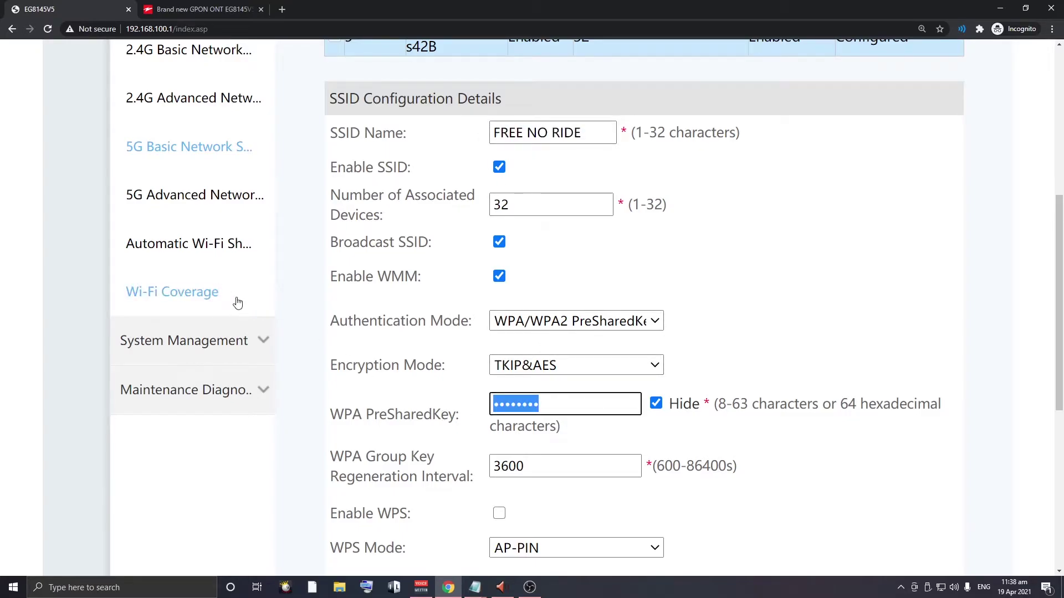
Step: Open the 2.4G basic network settings and highlight part of the network's SSID name
{"action": "scroll", "coordinate": [191, 288], "scroll_direction": "up", "scroll_amount": 2}
{"action": "left_click", "coordinate": [214, 168]}
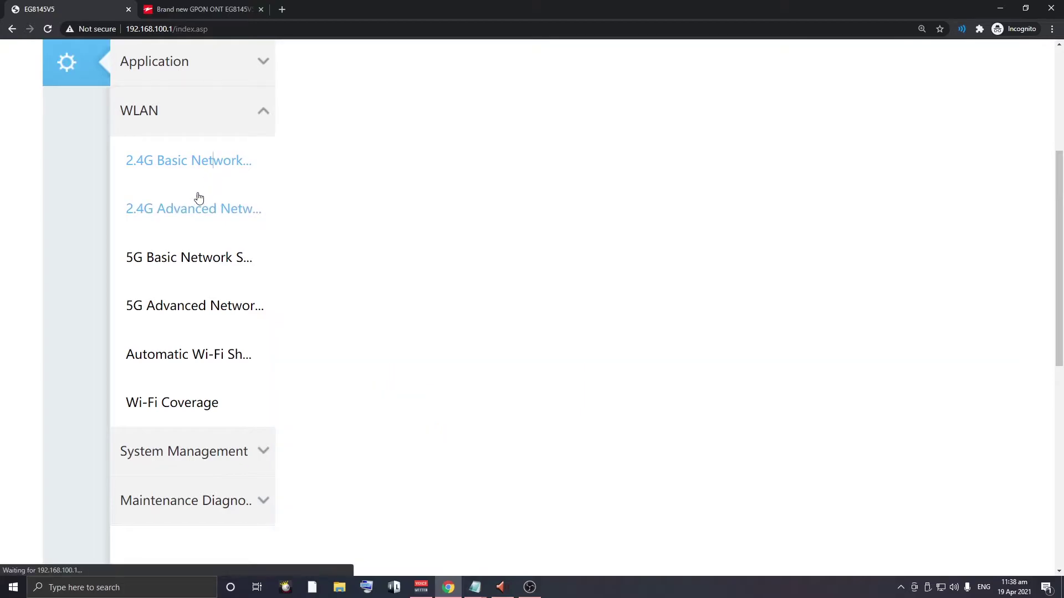
{"action": "left_click_drag", "start_coordinate": [613, 244], "coordinate": [455, 245]}
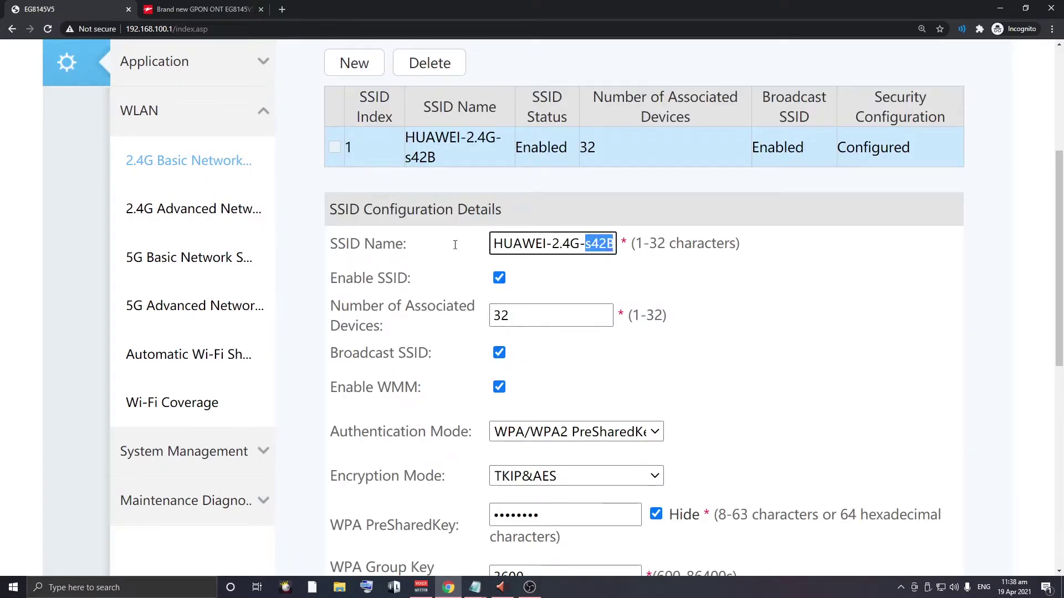
Step: Open the 2.4G advanced network settings and look through the Channel and Channel Width options without changing them
{"action": "left_click", "coordinate": [233, 211]}
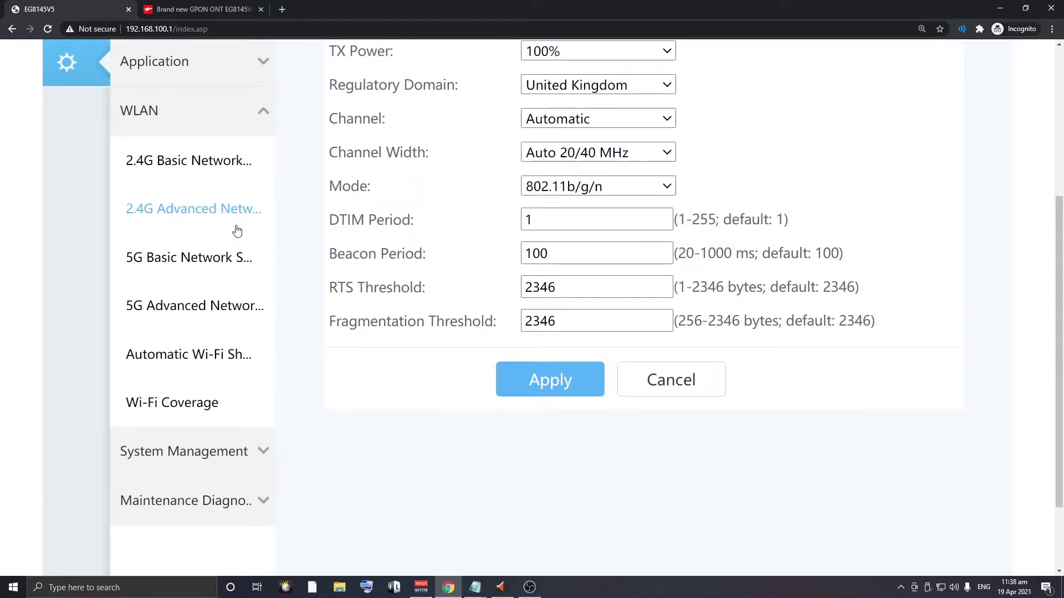
{"action": "scroll", "coordinate": [510, 373], "scroll_direction": "up", "scroll_amount": 2}
{"action": "left_click", "coordinate": [592, 230]}
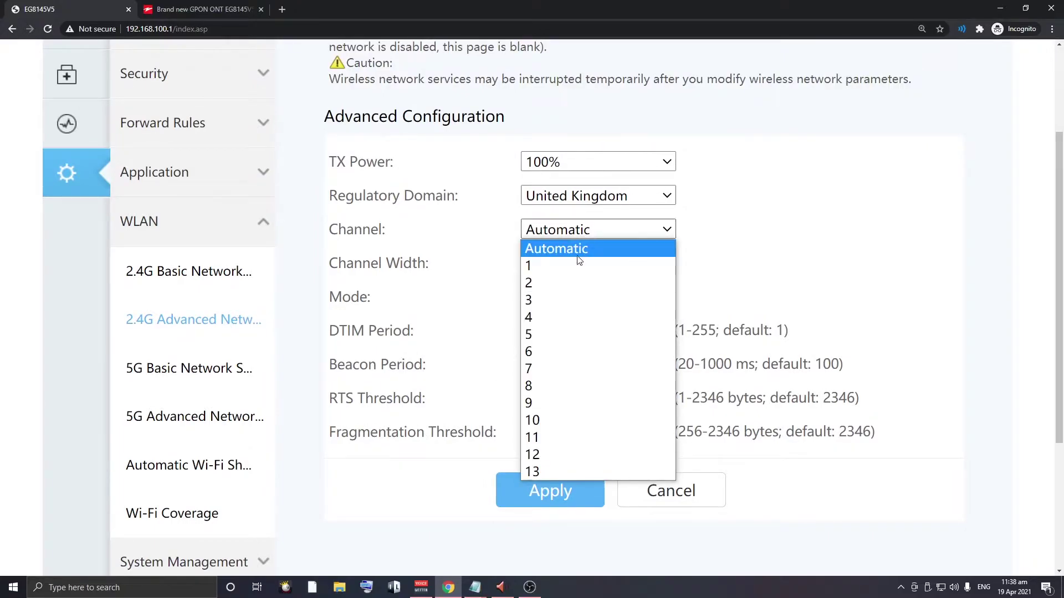
{"action": "left_click", "coordinate": [759, 257]}
{"action": "left_click", "coordinate": [647, 266]}
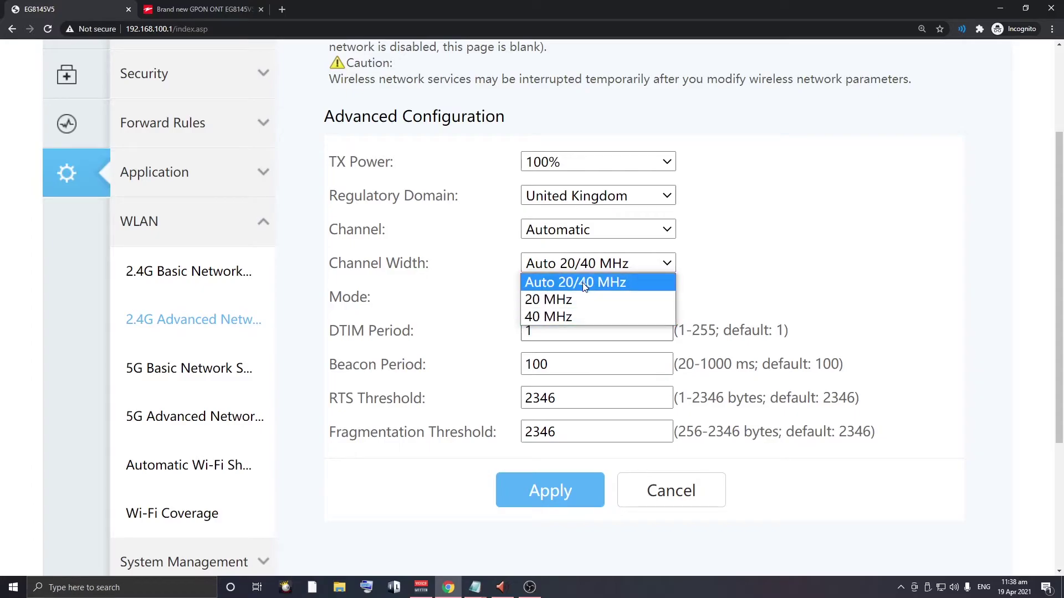
{"action": "left_click", "coordinate": [765, 264]}
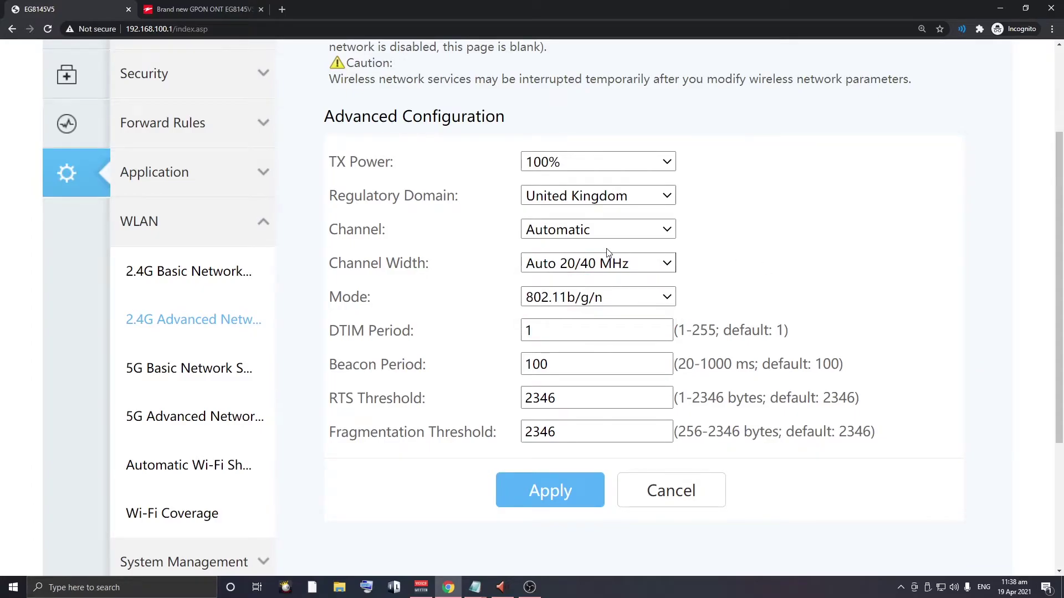
{"action": "left_click", "coordinate": [595, 232]}
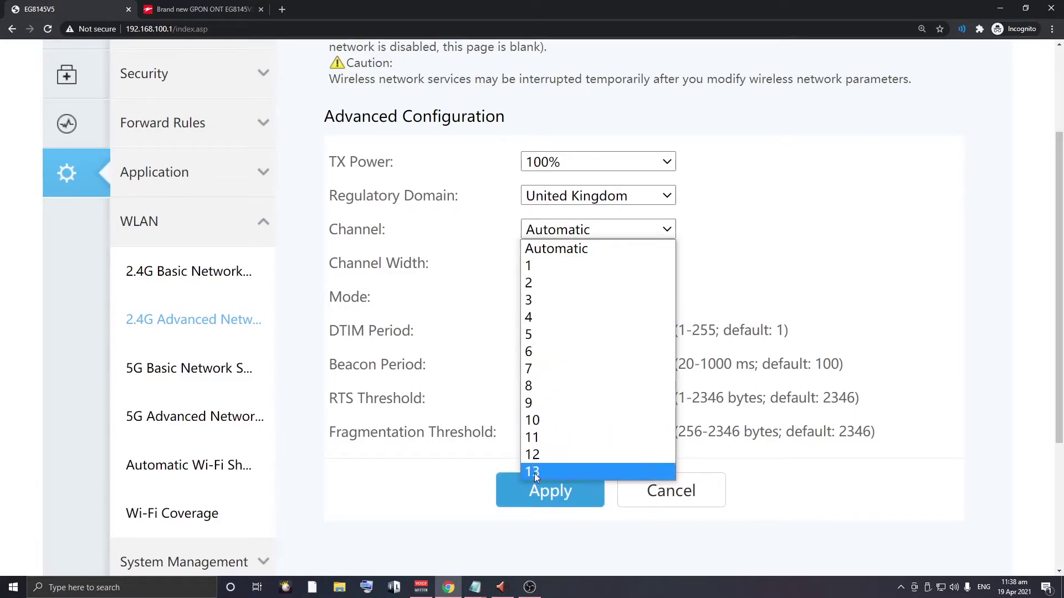
Step: Look through the full list of Regulatory Domain countries for the 2.4G network, keeping United Kingdom selected
{"action": "left_click", "coordinate": [610, 188]}
{"action": "scroll", "coordinate": [610, 382], "scroll_direction": "down", "scroll_amount": 2}
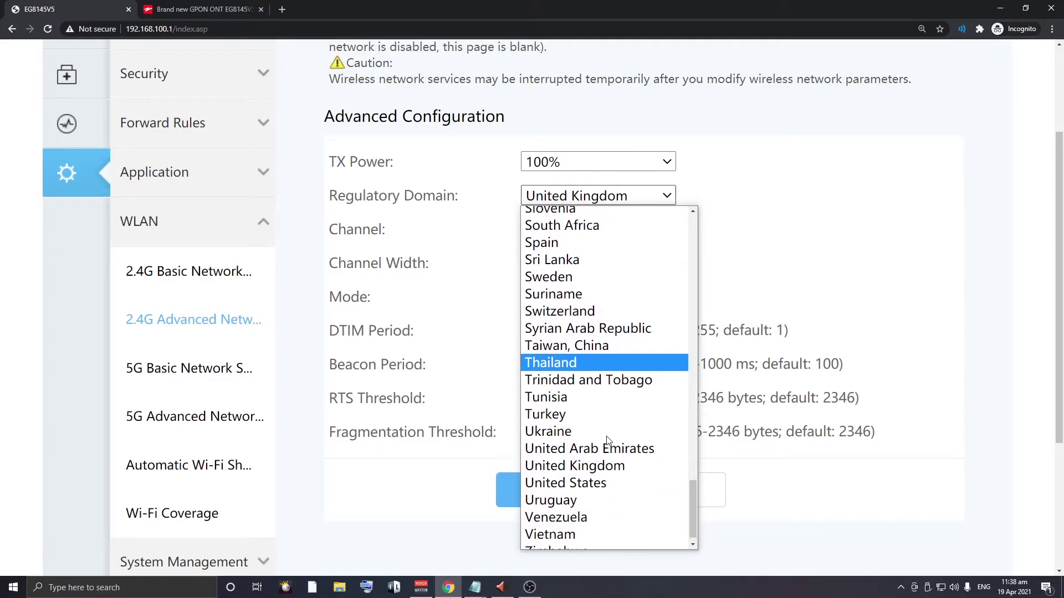
{"action": "scroll", "coordinate": [609, 441], "scroll_direction": "up", "scroll_amount": 5}
{"action": "scroll", "coordinate": [606, 427], "scroll_direction": "up", "scroll_amount": 2}
{"action": "scroll", "coordinate": [606, 415], "scroll_direction": "down", "scroll_amount": 2}
{"action": "left_click", "coordinate": [807, 257]}
{"action": "left_click", "coordinate": [654, 196]}
{"action": "scroll", "coordinate": [661, 377], "scroll_direction": "down", "scroll_amount": 2}
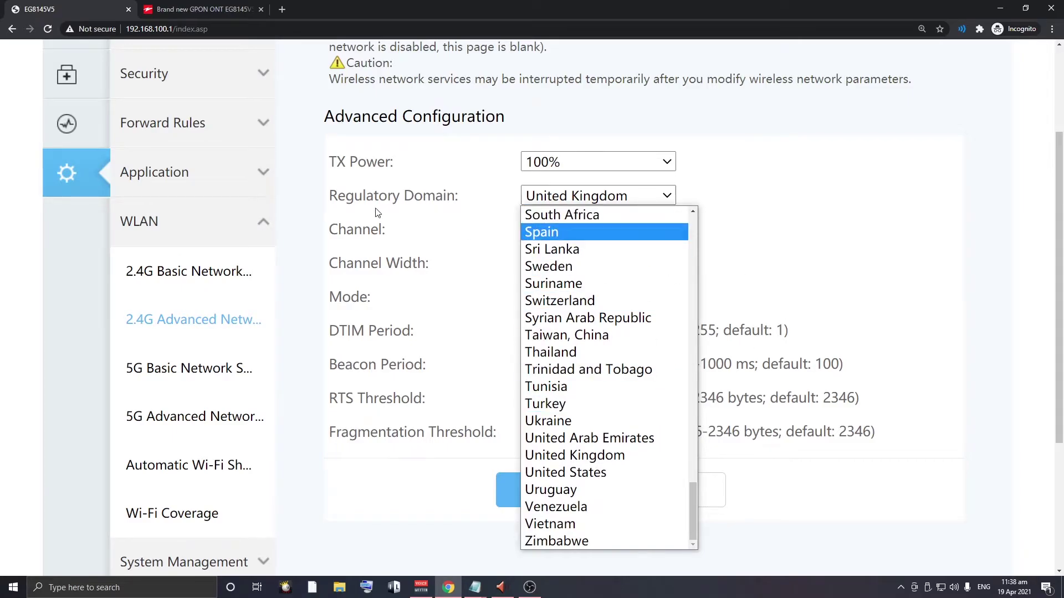
{"action": "double_click", "coordinate": [334, 198]}
{"action": "left_click_drag", "start_coordinate": [334, 203], "coordinate": [508, 206]}
{"action": "left_click", "coordinate": [730, 219]}
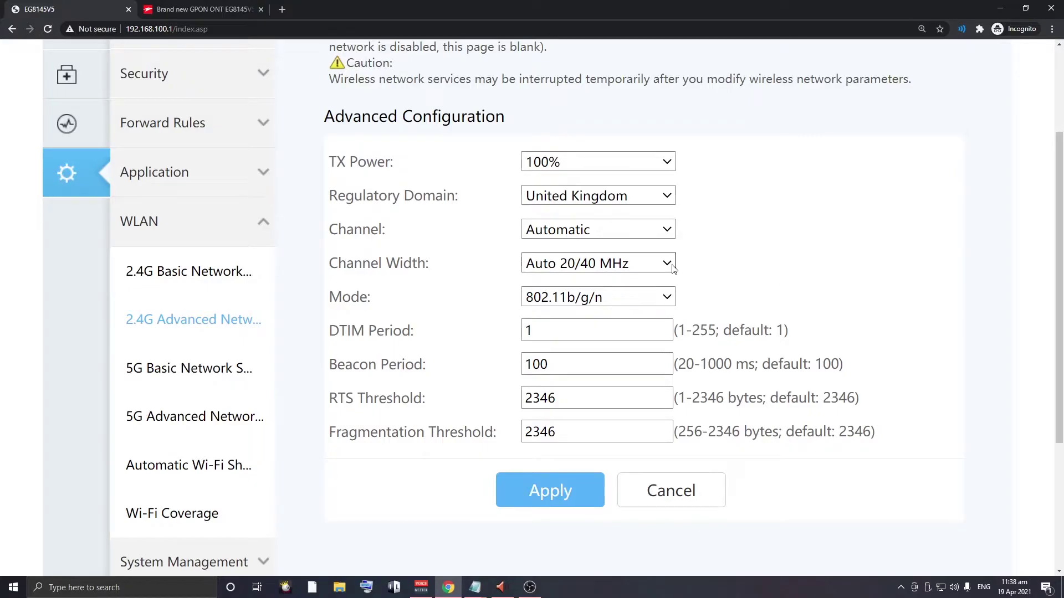
{"action": "left_click", "coordinate": [614, 201]}
{"action": "scroll", "coordinate": [613, 208], "scroll_direction": "up", "scroll_amount": 7}
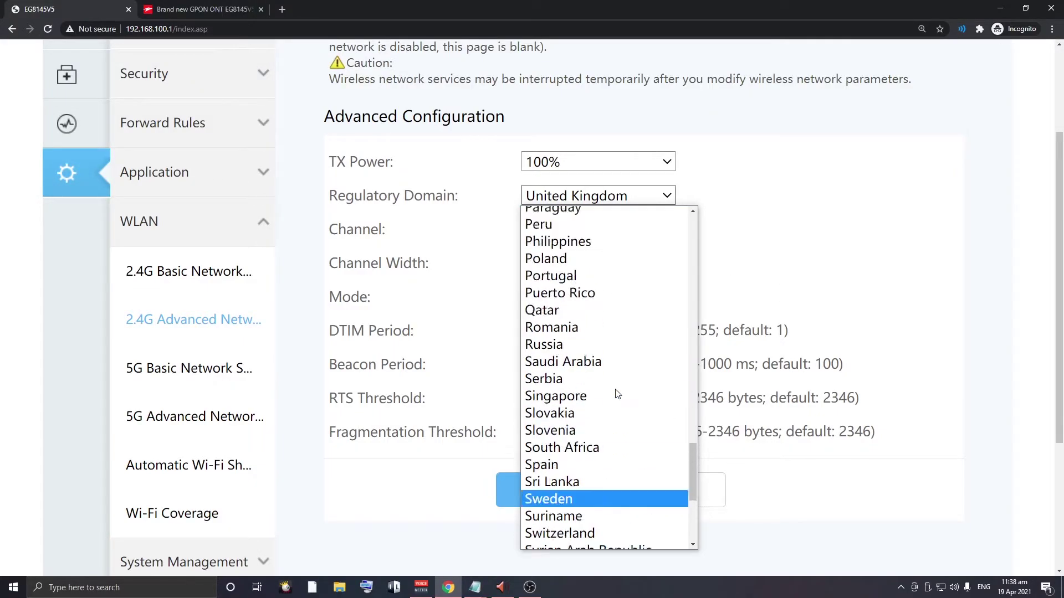
{"action": "scroll", "coordinate": [616, 391], "scroll_direction": "up", "scroll_amount": 6}
{"action": "left_click", "coordinate": [855, 333]}
{"action": "left_click", "coordinate": [620, 197]}
{"action": "scroll", "coordinate": [617, 410], "scroll_direction": "up", "scroll_amount": 20}
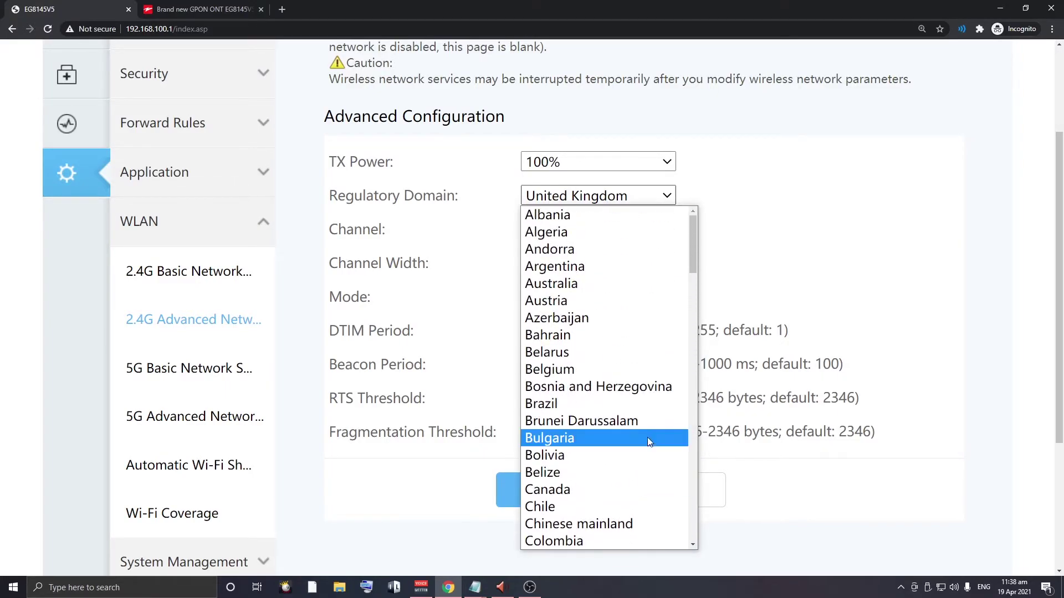
{"action": "left_click", "coordinate": [769, 333]}
Step: Highlight the allowed range and default value shown beside the DTIM Period setting
{"action": "left_click_drag", "start_coordinate": [770, 331], "coordinate": [692, 330]}
{"action": "left_click", "coordinate": [693, 331]}
{"action": "double_click", "coordinate": [703, 330]}
{"action": "left_click", "coordinate": [688, 327]}
{"action": "left_click_drag", "start_coordinate": [770, 330], "coordinate": [698, 335]}
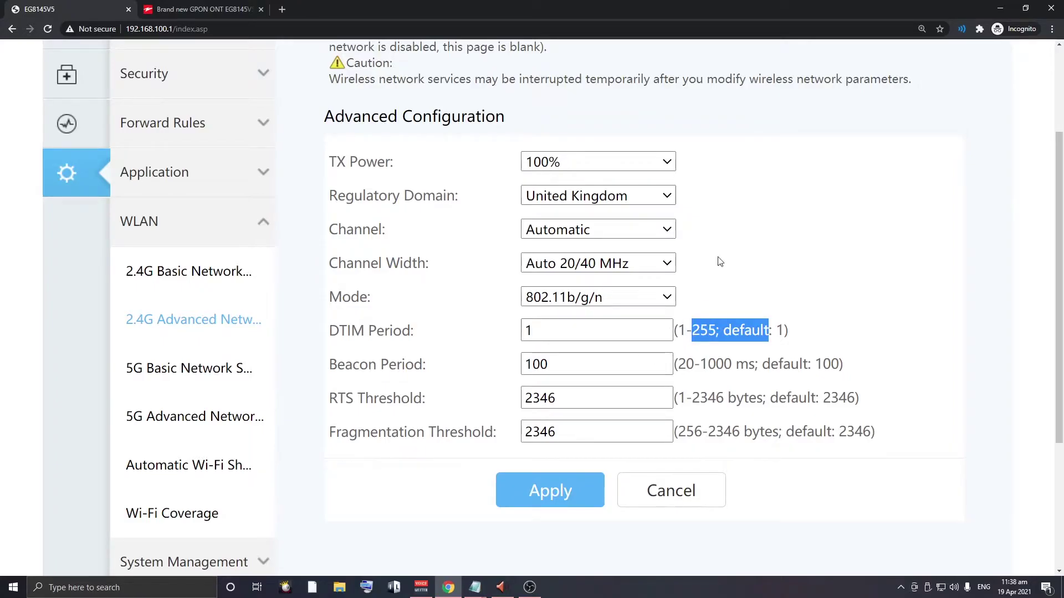
Step: Recheck the 2.4G Regulatory Domain and Channel options without changing them, and view the rest of the page
{"action": "left_click", "coordinate": [641, 201]}
{"action": "left_click", "coordinate": [803, 177]}
{"action": "left_click", "coordinate": [648, 229]}
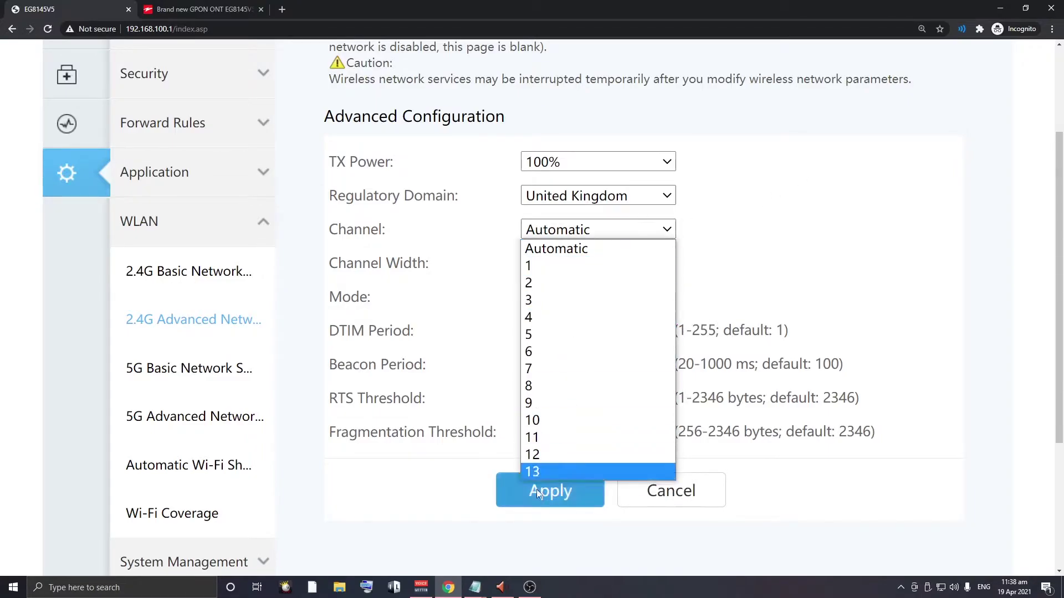
{"action": "scroll", "coordinate": [268, 498], "scroll_direction": "down", "scroll_amount": 3}
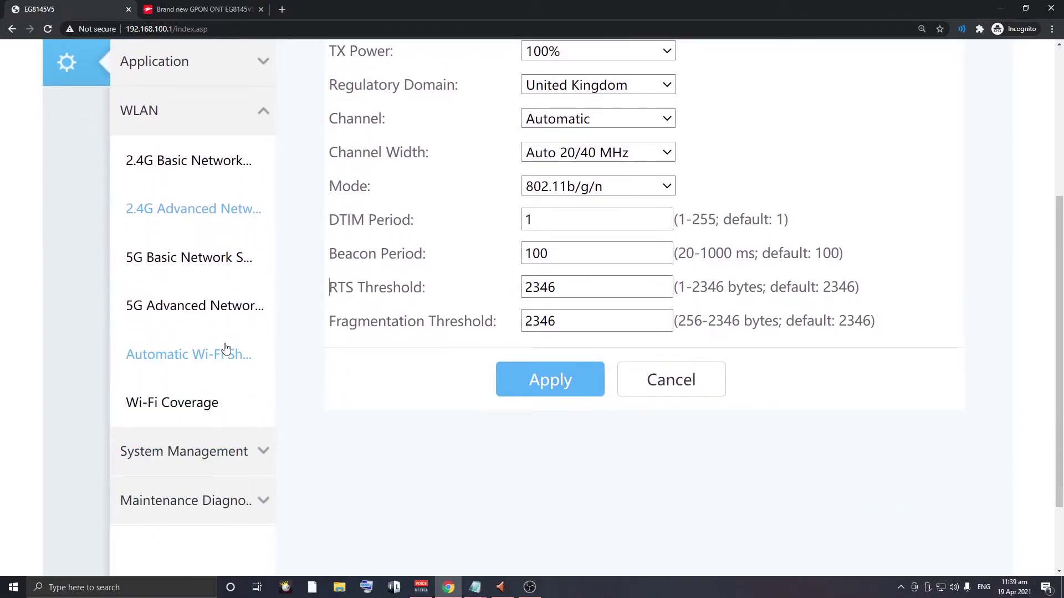
Step: Browse the maintenance section, then open Account Management under System Management and highlight the user name
{"action": "left_click", "coordinate": [226, 348]}
{"action": "left_click", "coordinate": [241, 488]}
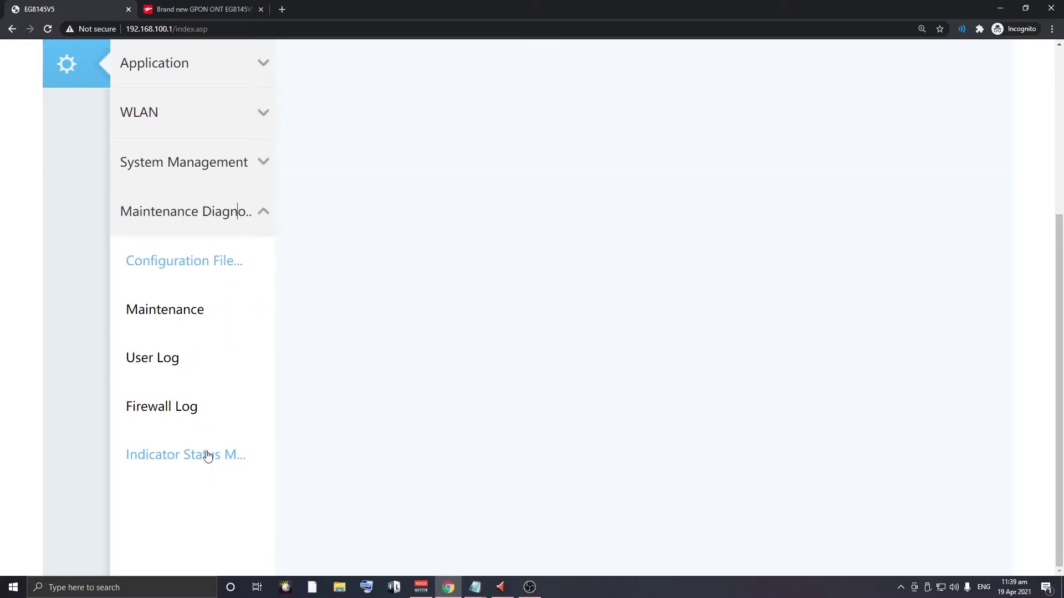
{"action": "left_click", "coordinate": [215, 176]}
{"action": "scroll", "coordinate": [237, 399], "scroll_direction": "up", "scroll_amount": 2}
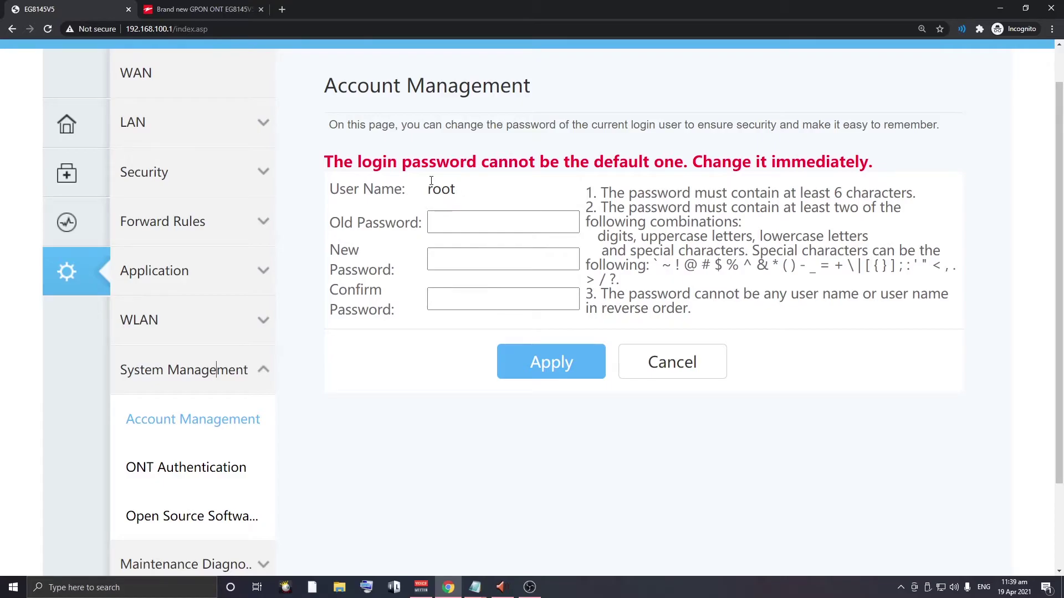
{"action": "left_click_drag", "start_coordinate": [435, 191], "coordinate": [458, 209]}
{"action": "double_click", "coordinate": [459, 198]}
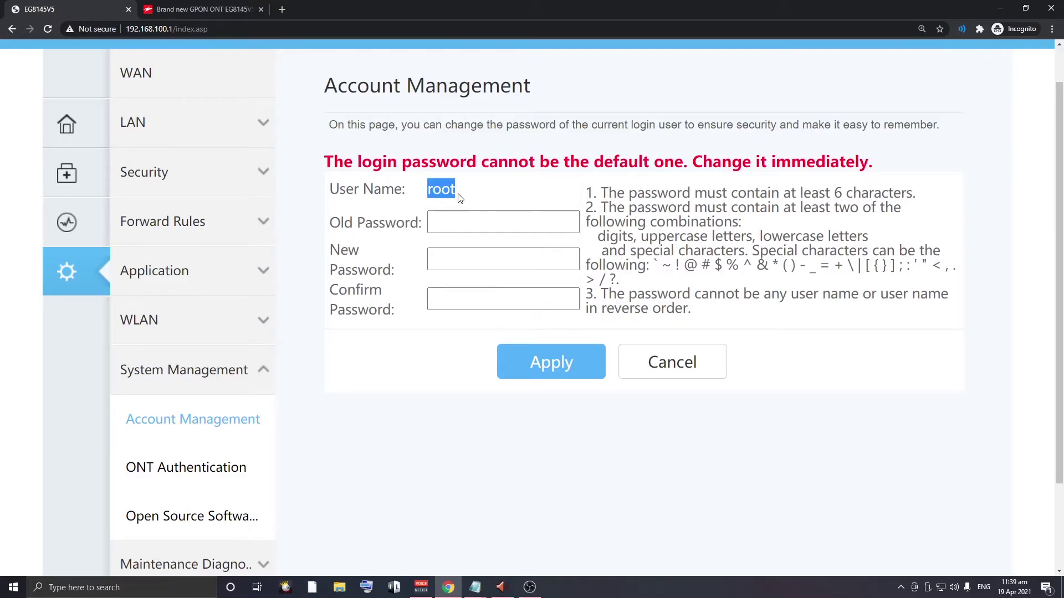
Step: Point out the Old Password, New Password and Confirm Password fields on the Account Management page without entering anything
{"action": "left_click", "coordinate": [461, 214]}
{"action": "key", "text": "Tab"}
{"action": "key", "text": "Tab"}
{"action": "left_click", "coordinate": [460, 213]}
{"action": "left_click", "coordinate": [436, 256]}
{"action": "left_click", "coordinate": [435, 297]}
{"action": "left_click", "coordinate": [435, 251]}
{"action": "key", "text": "shift+Tab"}
{"action": "key", "text": "Tab"}
{"action": "left_click", "coordinate": [450, 294]}
{"action": "left_click", "coordinate": [451, 256]}
{"action": "left_click", "coordinate": [450, 222]}
{"action": "left_click", "coordinate": [449, 261]}
{"action": "left_click", "coordinate": [462, 214]}
{"action": "left_click", "coordinate": [498, 299]}
{"action": "left_click", "coordinate": [470, 251]}
{"action": "left_click", "coordinate": [477, 226]}
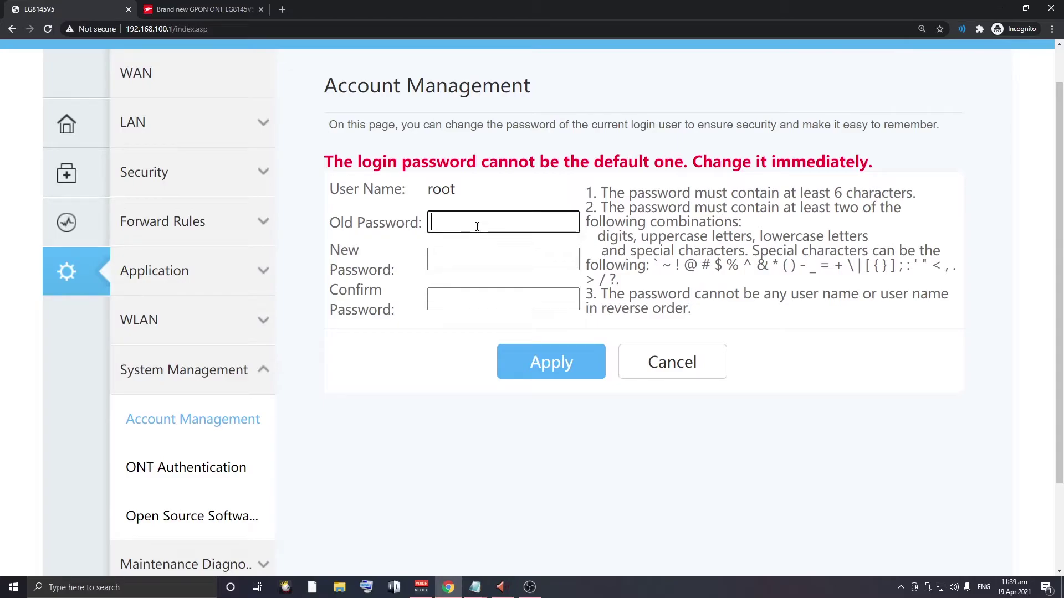
{"action": "left_click", "coordinate": [472, 249]}
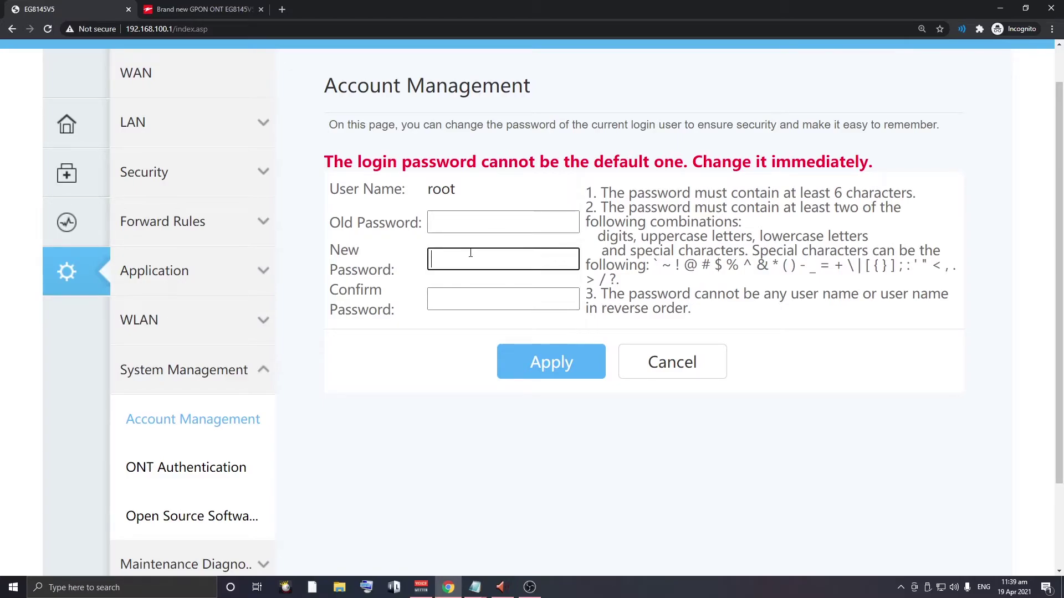
{"action": "left_click", "coordinate": [459, 225]}
{"action": "left_click", "coordinate": [480, 292]}
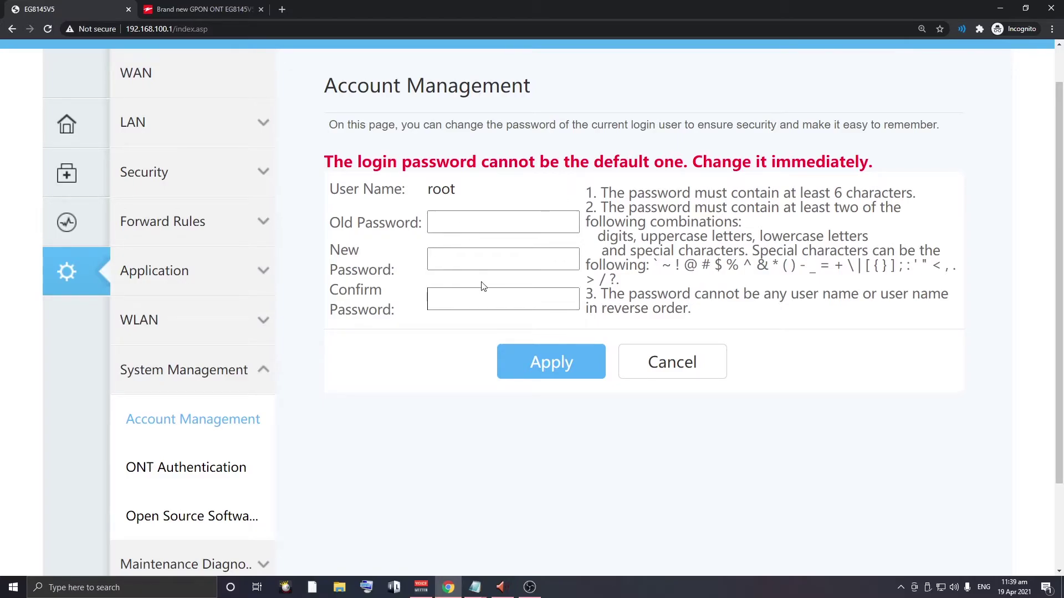
Step: Revisit the WLAN section and view the 5G and 2.4G advanced network settings without changing them
{"action": "left_click", "coordinate": [202, 327]}
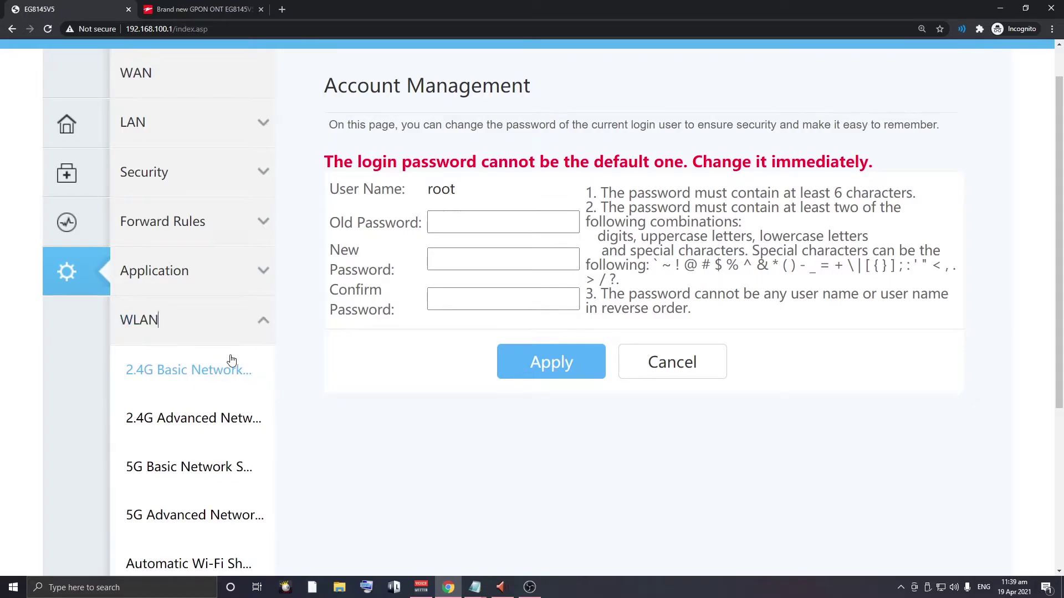
{"action": "scroll", "coordinate": [224, 360], "scroll_direction": "down", "scroll_amount": 1}
{"action": "left_click", "coordinate": [222, 329]}
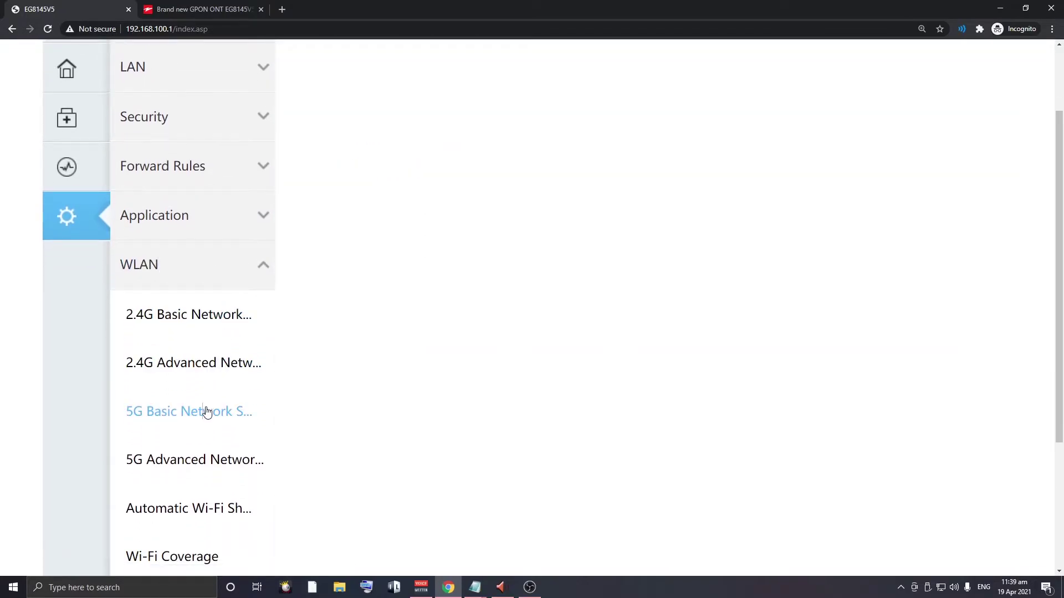
{"action": "scroll", "coordinate": [301, 501], "scroll_direction": "down", "scroll_amount": 1}
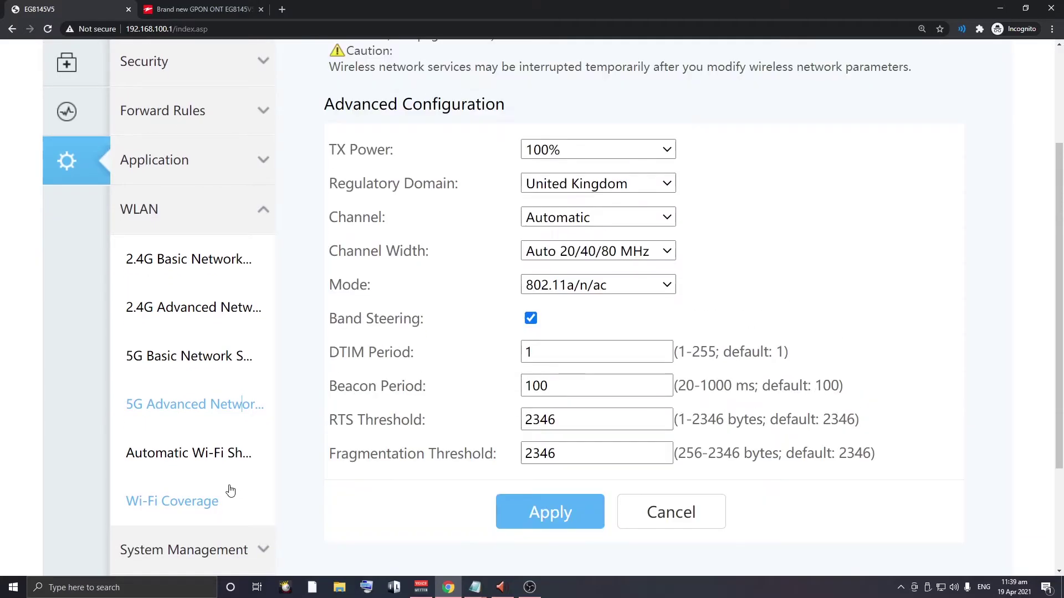
{"action": "scroll", "coordinate": [222, 467], "scroll_direction": "up", "scroll_amount": 2}
{"action": "scroll", "coordinate": [222, 432], "scroll_direction": "down", "scroll_amount": 1}
{"action": "left_click", "coordinate": [213, 363]}
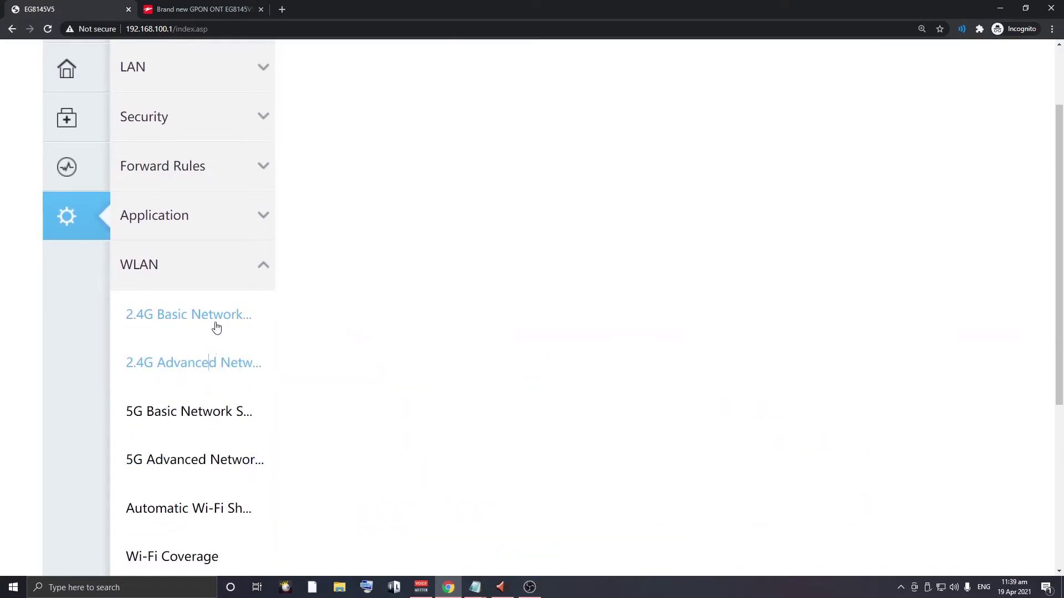
{"action": "scroll", "coordinate": [201, 480], "scroll_direction": "down", "scroll_amount": 3}
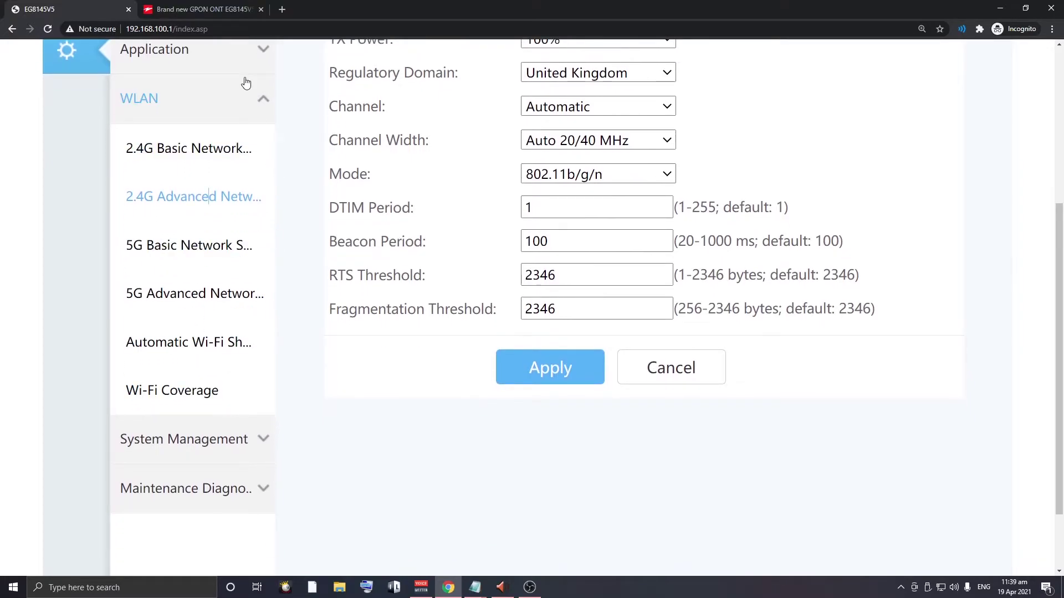
Step: Reopen Account Management and highlight the password composition rules beside the password fields
{"action": "left_click", "coordinate": [219, 458]}
{"action": "scroll", "coordinate": [215, 456], "scroll_direction": "up", "scroll_amount": 4}
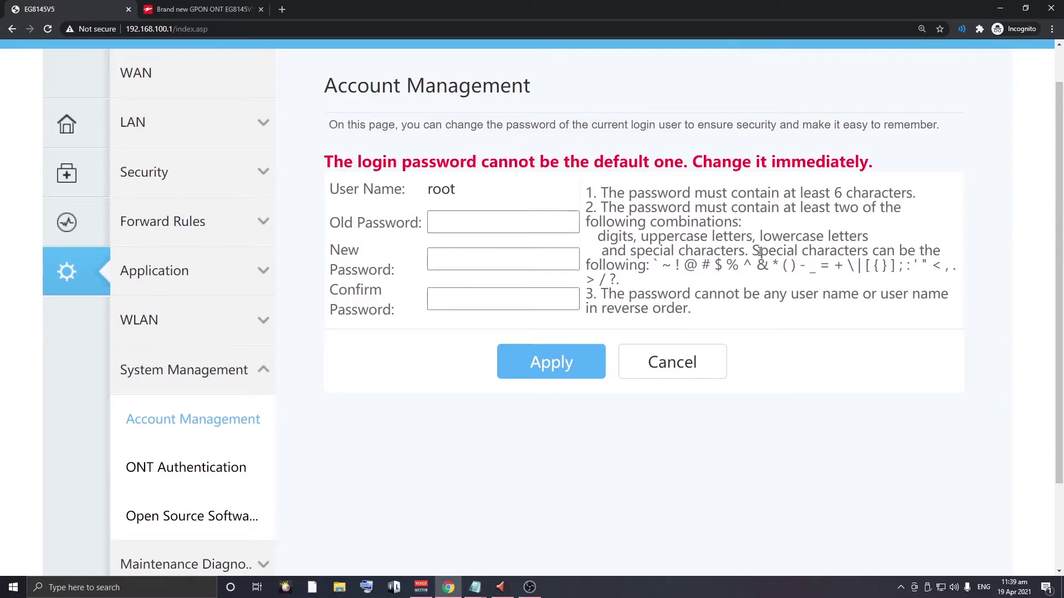
{"action": "left_click_drag", "start_coordinate": [946, 330], "coordinate": [693, 309]}
{"action": "left_click", "coordinate": [687, 311]}
{"action": "left_click", "coordinate": [692, 310]}
{"action": "left_click", "coordinate": [762, 316]}
{"action": "left_click", "coordinate": [687, 308]}
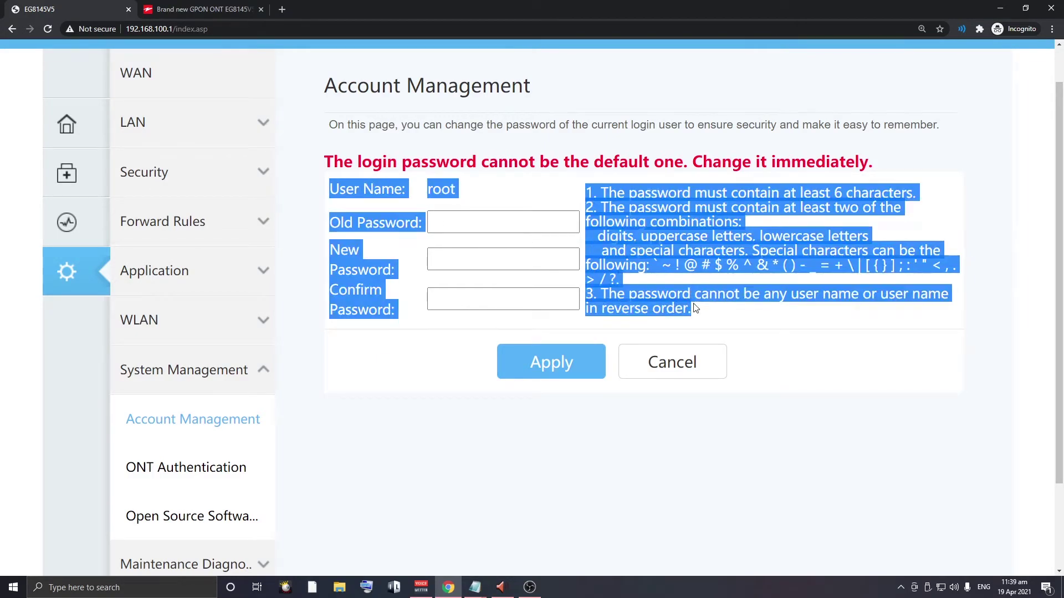
{"action": "left_click", "coordinate": [484, 306]}
{"action": "left_click", "coordinate": [207, 332]}
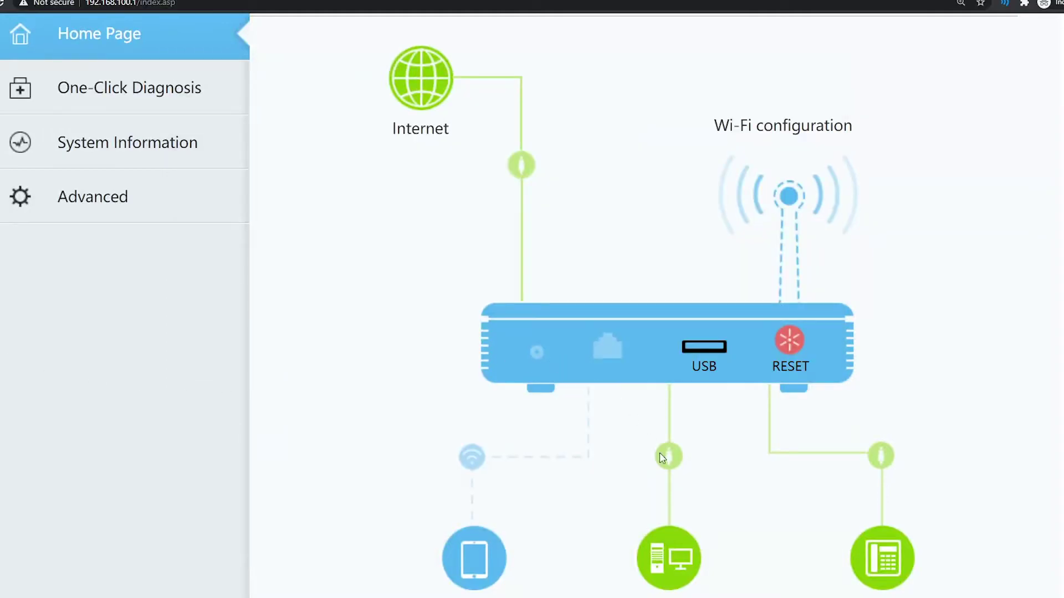
Step: Open the list of connected Wi-Fi devices from the home page and look through its entries
{"action": "scroll", "coordinate": [676, 478], "scroll_direction": "down", "scroll_amount": 1}
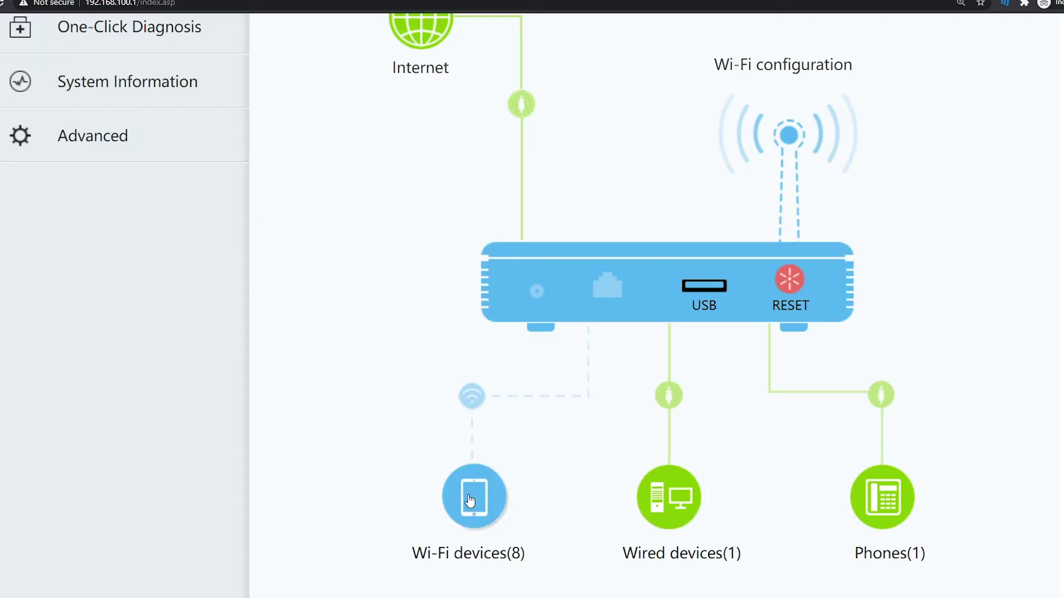
{"action": "left_click", "coordinate": [445, 499]}
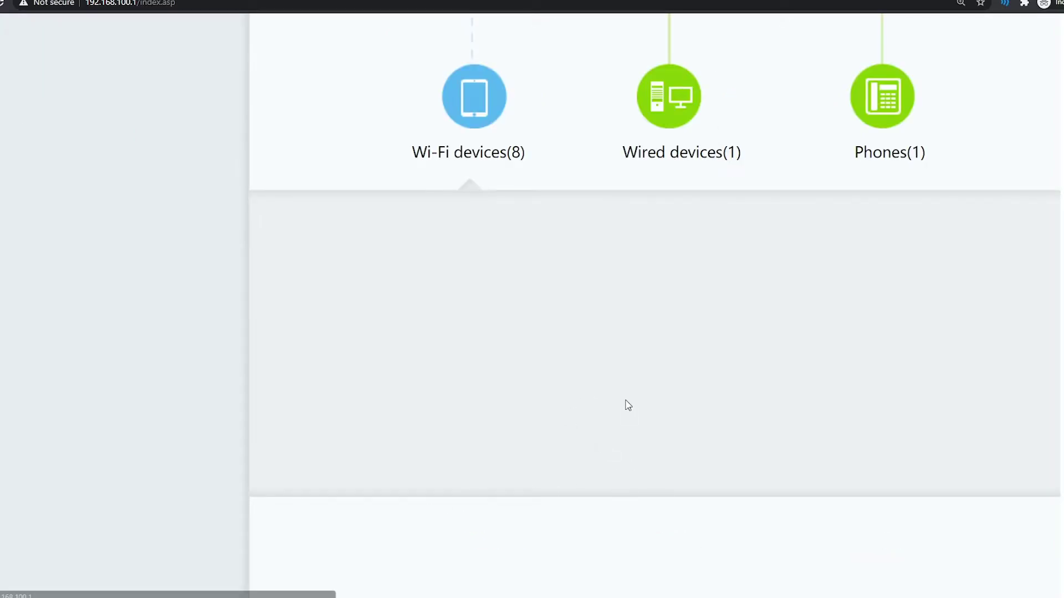
{"action": "scroll", "coordinate": [563, 131], "scroll_direction": "up", "scroll_amount": 3}
{"action": "scroll", "coordinate": [593, 370], "scroll_direction": "down", "scroll_amount": 2}
{"action": "scroll", "coordinate": [511, 427], "scroll_direction": "down", "scroll_amount": 1}
{"action": "scroll", "coordinate": [171, 434], "scroll_direction": "down", "scroll_amount": 3}
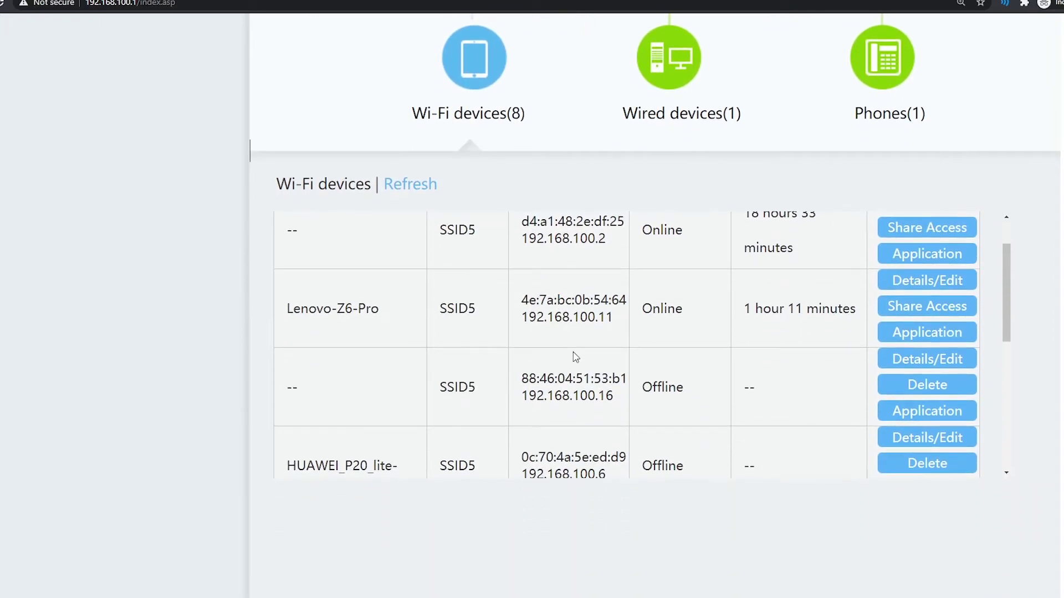
Step: Highlight the MAC address of the first online device in the Wi-Fi devices list
{"action": "scroll", "coordinate": [567, 294], "scroll_direction": "up", "scroll_amount": 1}
{"action": "left_click_drag", "start_coordinate": [534, 233], "coordinate": [593, 225]}
{"action": "left_click_drag", "start_coordinate": [623, 277], "coordinate": [512, 276]}
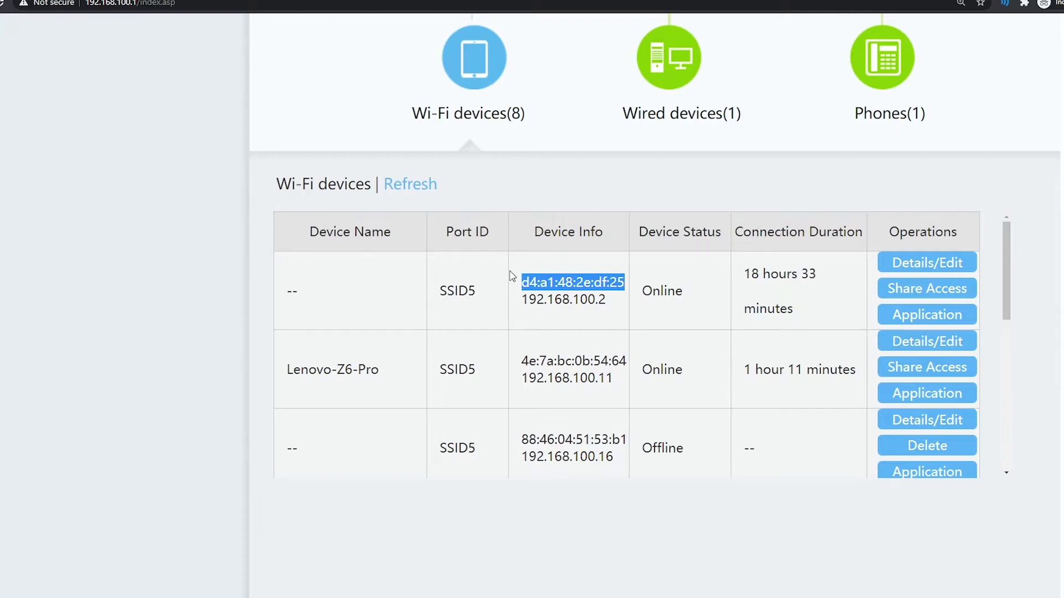
{"action": "double_click", "coordinate": [524, 280]}
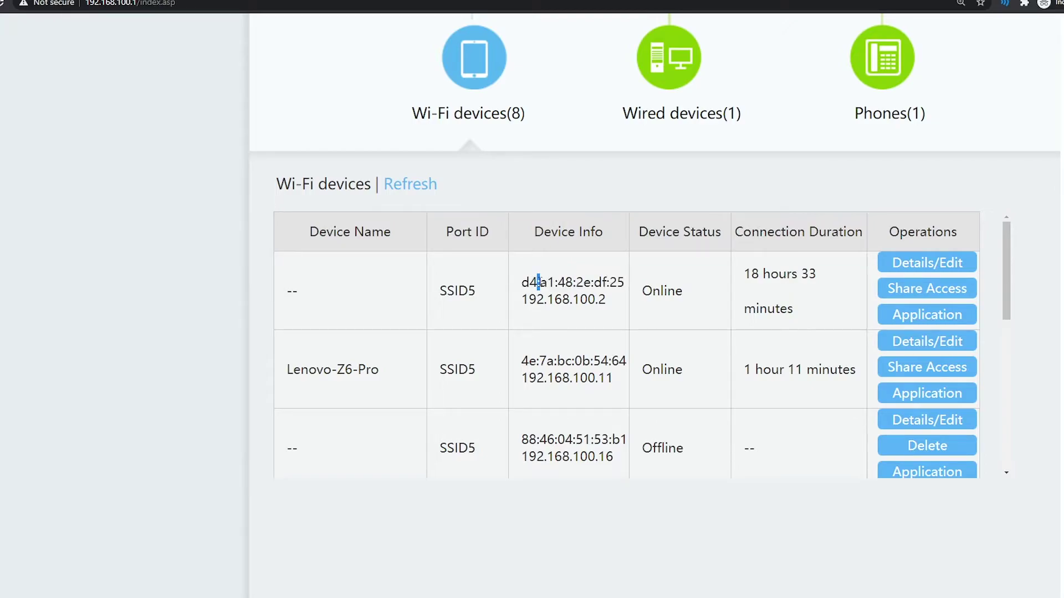
{"action": "left_click_drag", "start_coordinate": [573, 280], "coordinate": [524, 279]}
{"action": "left_click", "coordinate": [530, 275]}
{"action": "scroll", "coordinate": [482, 352], "scroll_direction": "down", "scroll_amount": 1}
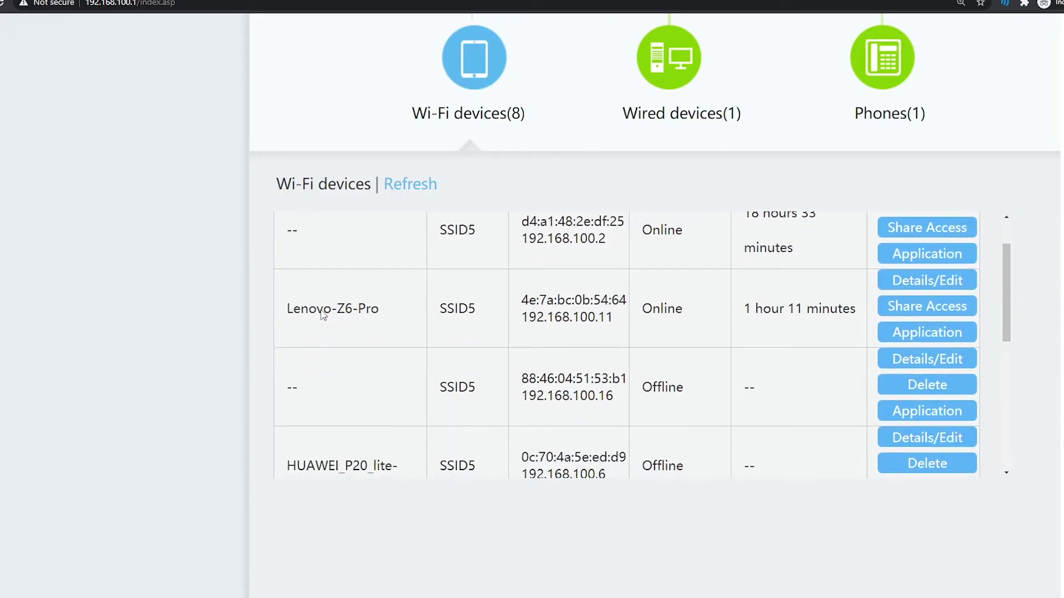
Step: Copy the MAC address of the Lenovo-Z6-Pro from the Wi-Fi devices list
{"action": "left_click_drag", "start_coordinate": [303, 310], "coordinate": [368, 320]}
{"action": "left_click", "coordinate": [544, 317]}
{"action": "mouse_move", "coordinate": [528, 292]}
{"action": "left_mouse_down"}
{"action": "mouse_move", "coordinate": [609, 299]}
{"action": "mouse_move", "coordinate": [521, 299]}
{"action": "left_mouse_up"}
{"action": "key", "text": "ctrl+c"}
{"action": "right_click", "coordinate": [617, 302]}
{"action": "left_click", "coordinate": [617, 301]}
{"action": "right_click", "coordinate": [617, 301]}
{"action": "left_click", "coordinate": [630, 314]}
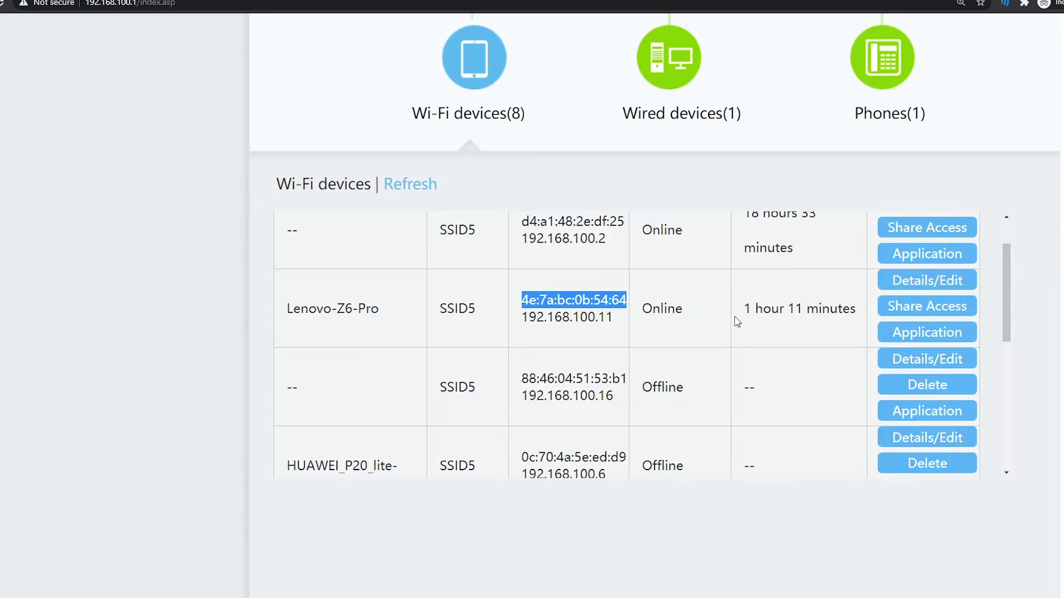
Step: Open the MAC Filtering page in the Security section of the advanced settings
{"action": "scroll", "coordinate": [471, 345], "scroll_direction": "up", "scroll_amount": 10}
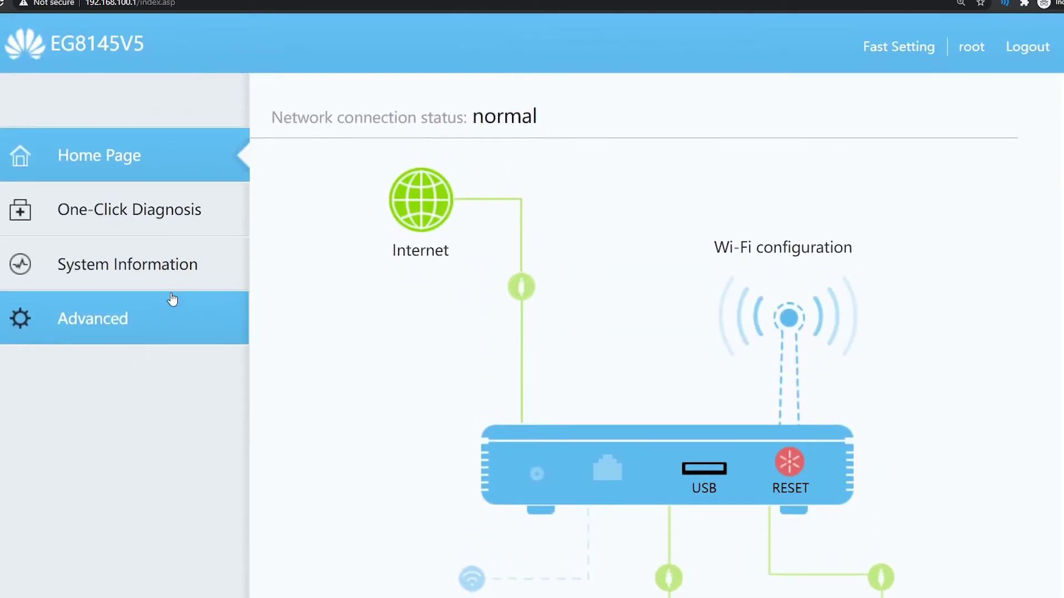
{"action": "left_click", "coordinate": [133, 318]}
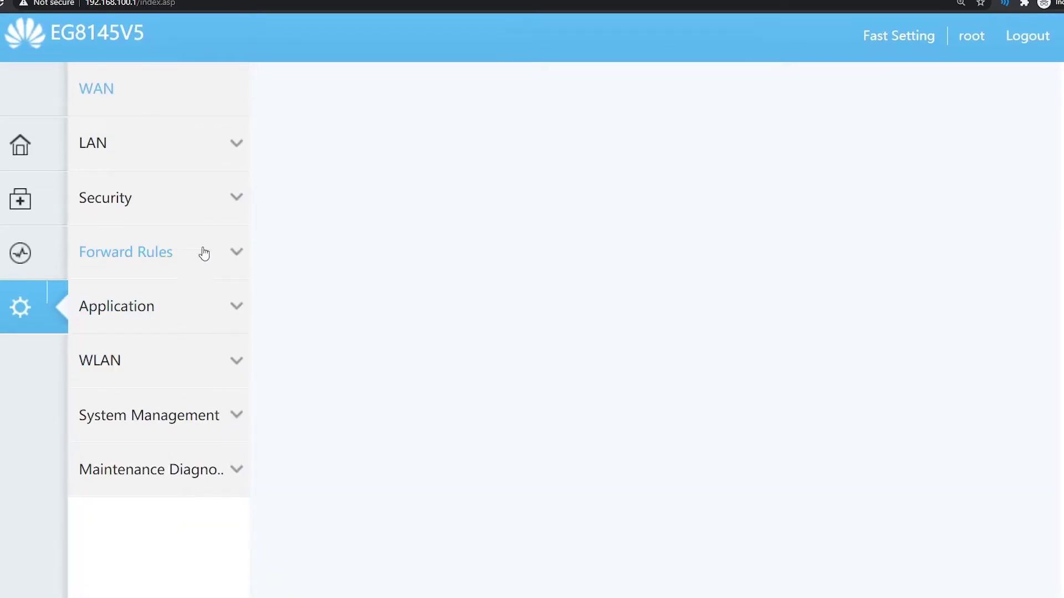
{"action": "left_click", "coordinate": [177, 199]}
{"action": "scroll", "coordinate": [190, 284], "scroll_direction": "down", "scroll_amount": 1}
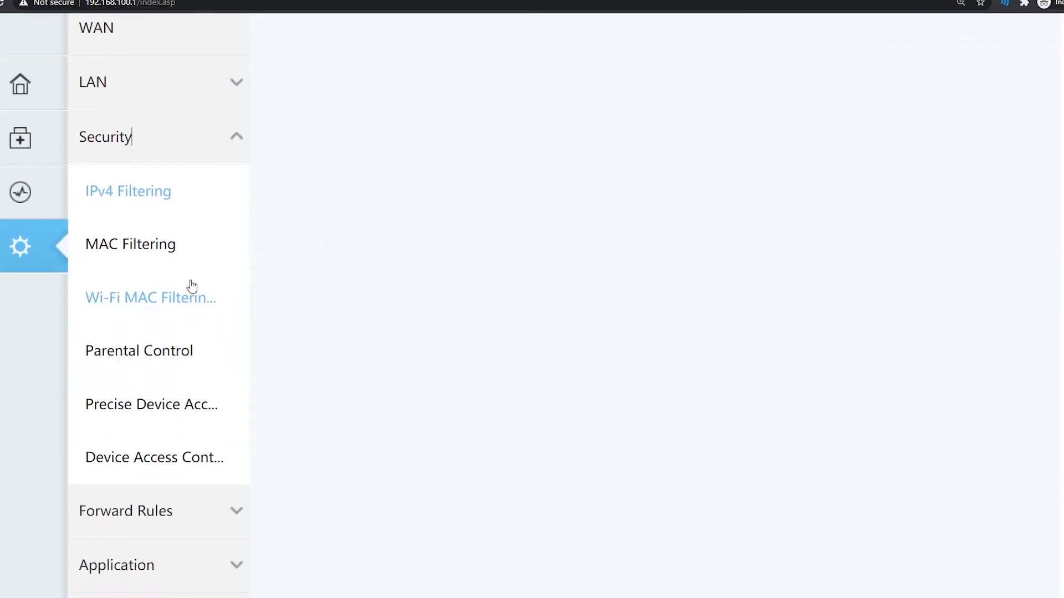
{"action": "left_click", "coordinate": [178, 309]}
{"action": "left_click", "coordinate": [160, 266]}
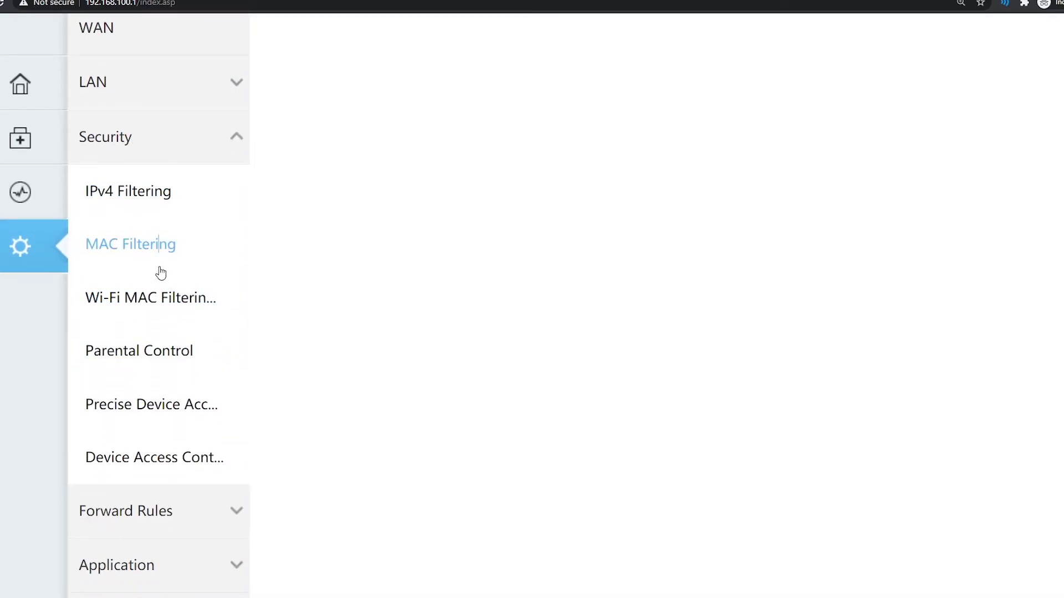
Step: Try enabling the MAC filter in Blacklist mode and paste the copied Lenovo-Z6-Pro address into a new entry
{"action": "left_click", "coordinate": [331, 242]}
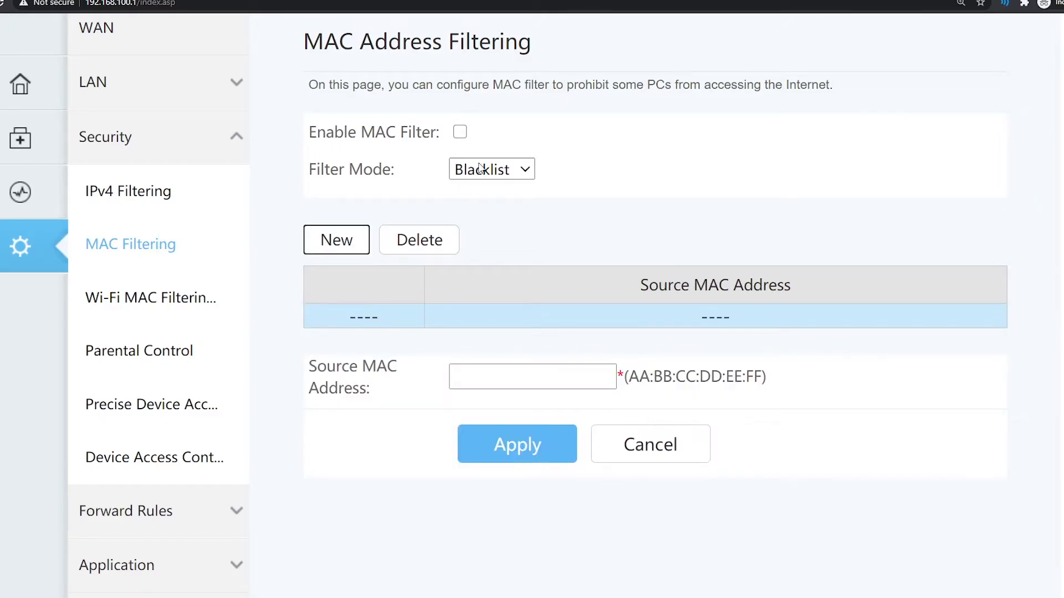
{"action": "left_click", "coordinate": [459, 133]}
{"action": "left_click", "coordinate": [336, 240]}
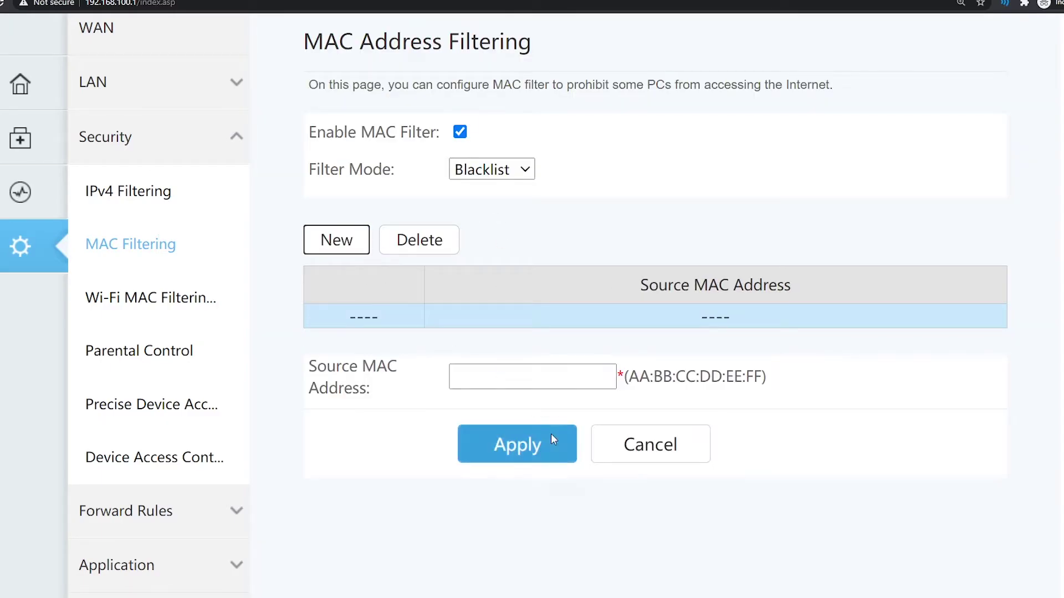
{"action": "left_click", "coordinate": [496, 379]}
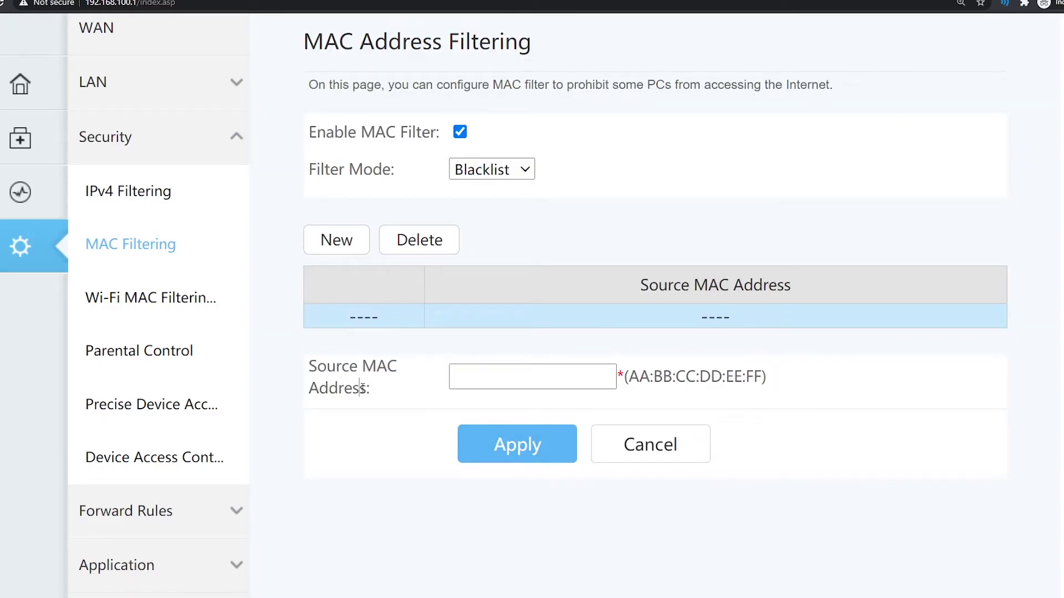
{"action": "right_click", "coordinate": [556, 376]}
{"action": "left_click", "coordinate": [587, 470]}
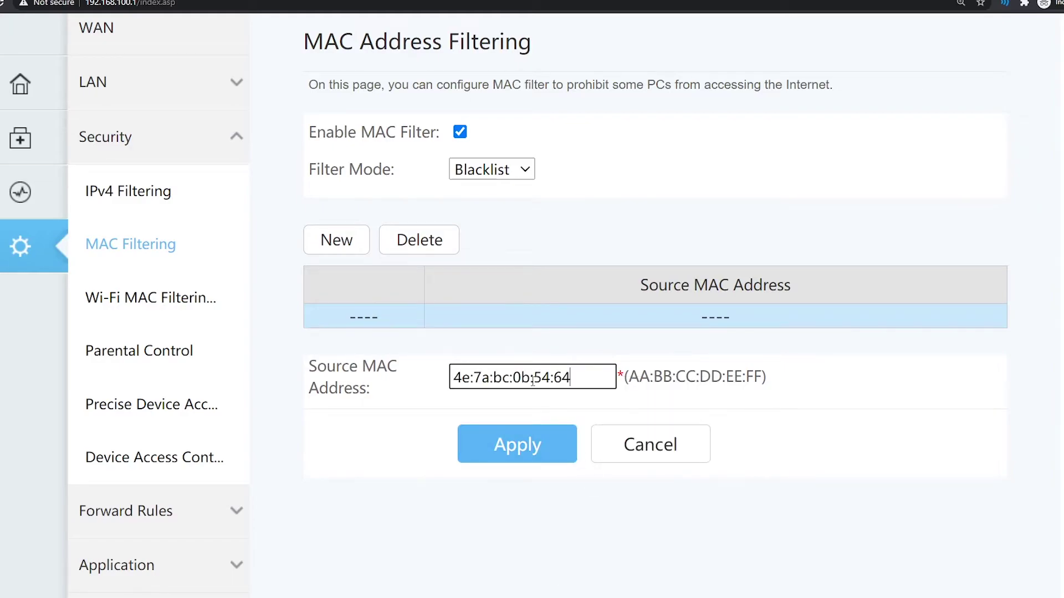
Step: Copy the address from the Source MAC Address field, clear the field, and disable the MAC filter
{"action": "left_click_drag", "start_coordinate": [596, 374], "coordinate": [351, 384]}
{"action": "key", "text": "ctrl+c"}
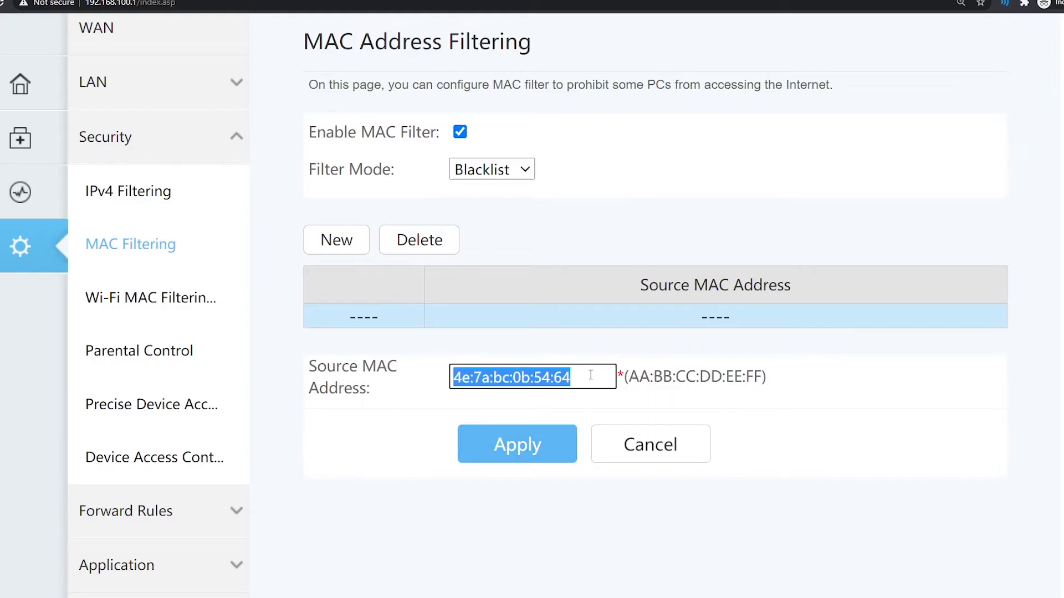
{"action": "key", "text": "BackSpace"}
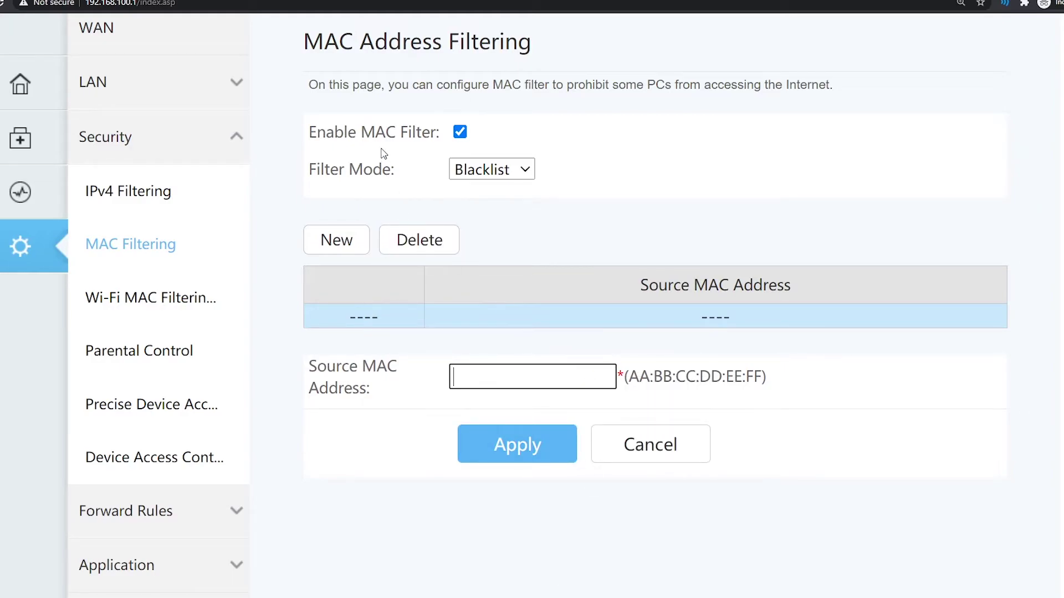
{"action": "left_click", "coordinate": [461, 133]}
Step: Open the Wi-Fi MAC Filtering page, enable the WLAN MAC filter in Blacklist mode and start a new entry
{"action": "left_click", "coordinate": [161, 299]}
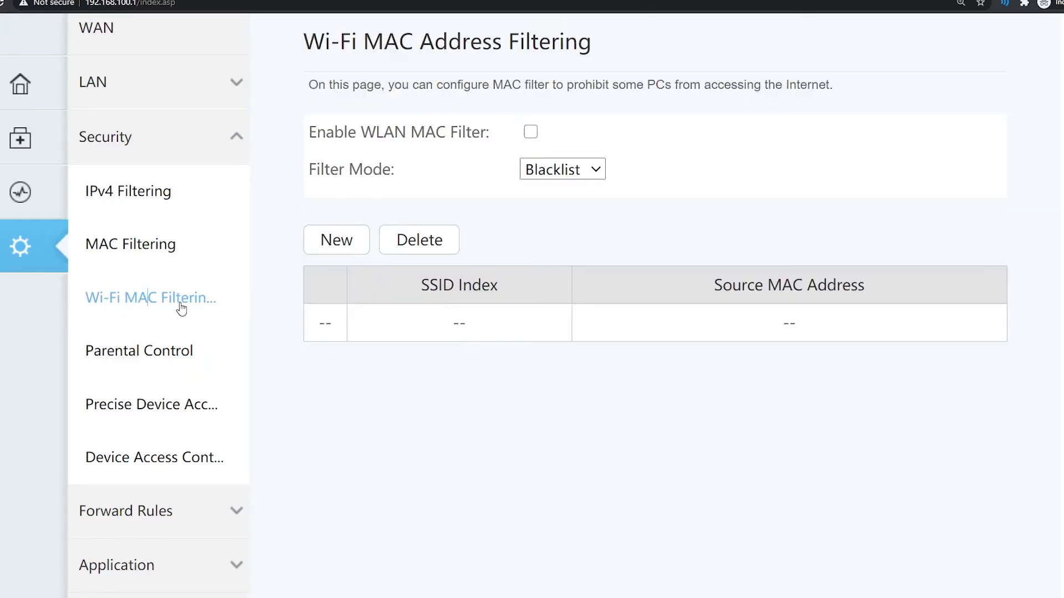
{"action": "left_click", "coordinate": [339, 250]}
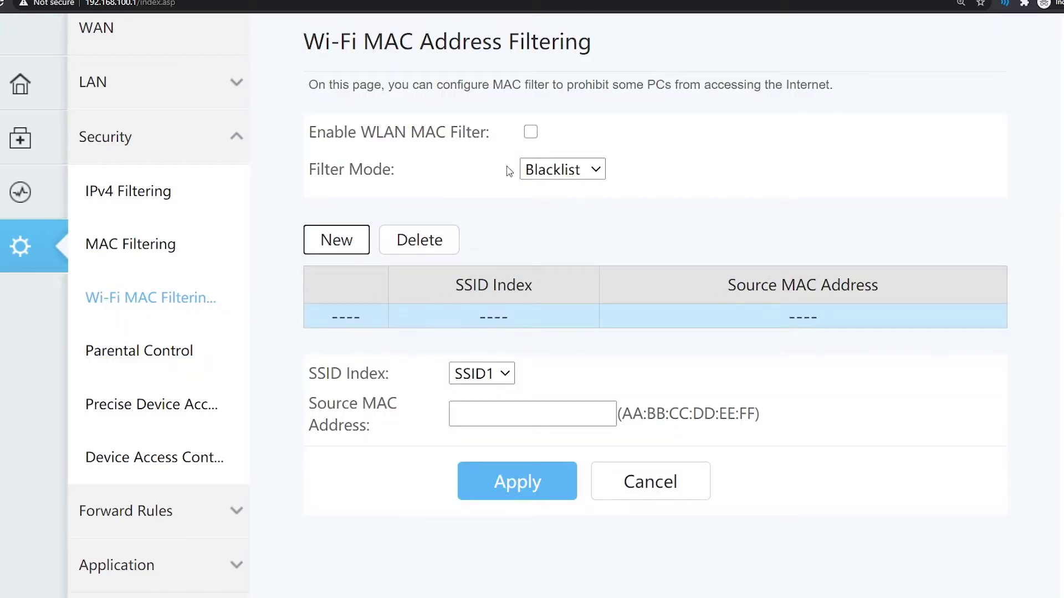
{"action": "left_click", "coordinate": [531, 131]}
{"action": "left_click", "coordinate": [335, 244]}
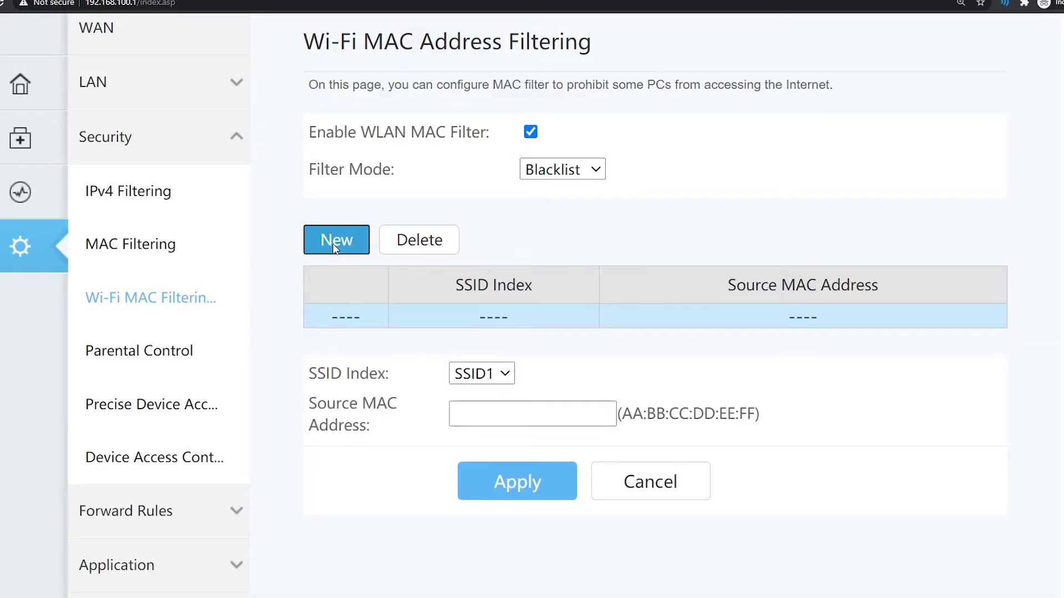
Step: Add a blacklist rule on SSID5 with the copied Lenovo-Z6-Pro MAC address as source and apply it
{"action": "left_click", "coordinate": [485, 373]}
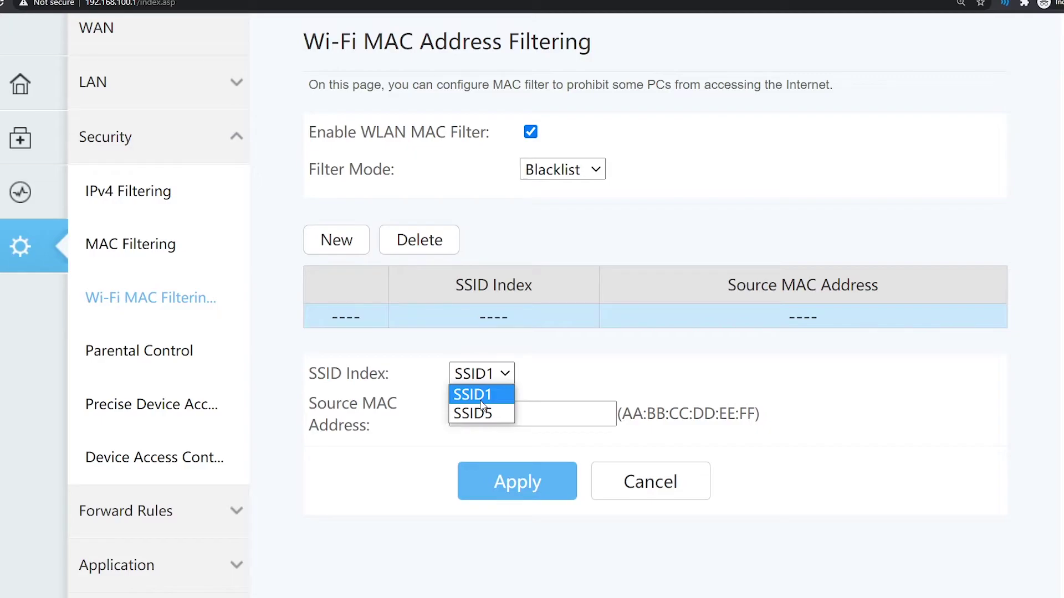
{"action": "left_click", "coordinate": [481, 403]}
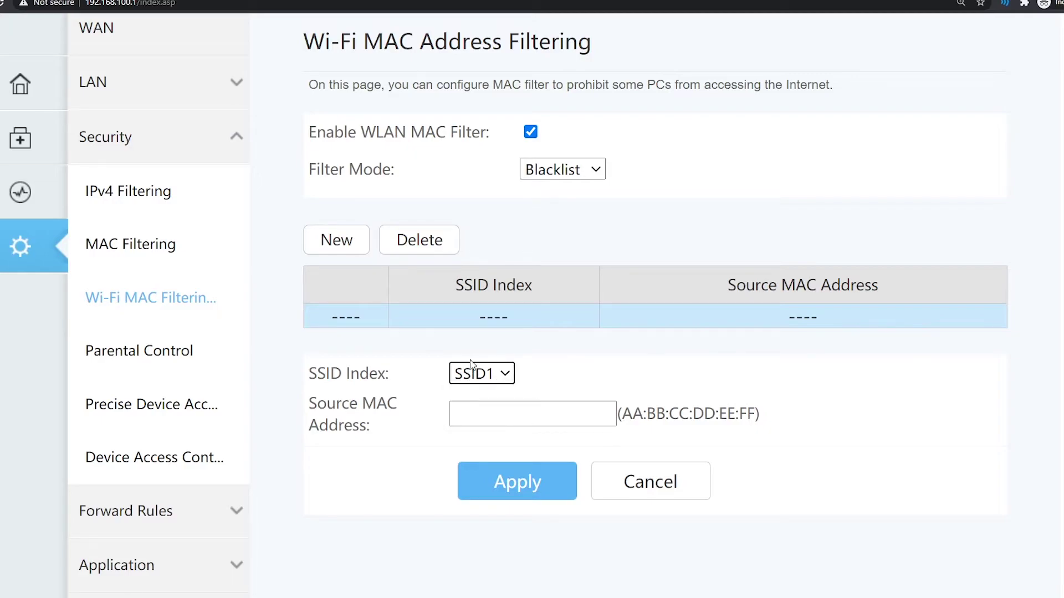
{"action": "left_click", "coordinate": [487, 375]}
{"action": "left_click", "coordinate": [476, 415]}
{"action": "left_click", "coordinate": [491, 409]}
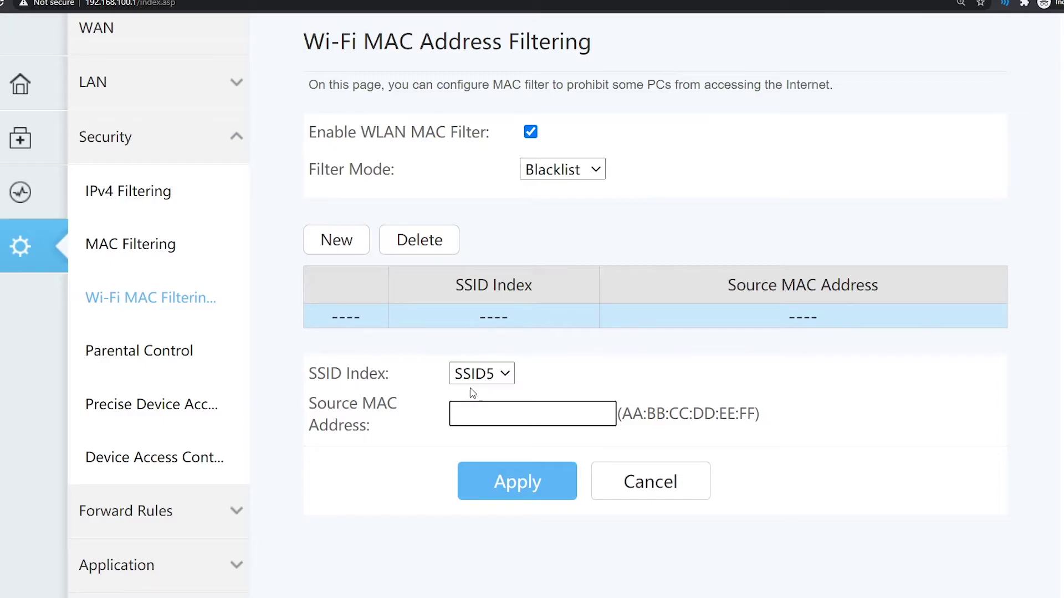
{"action": "right_click", "coordinate": [500, 419]}
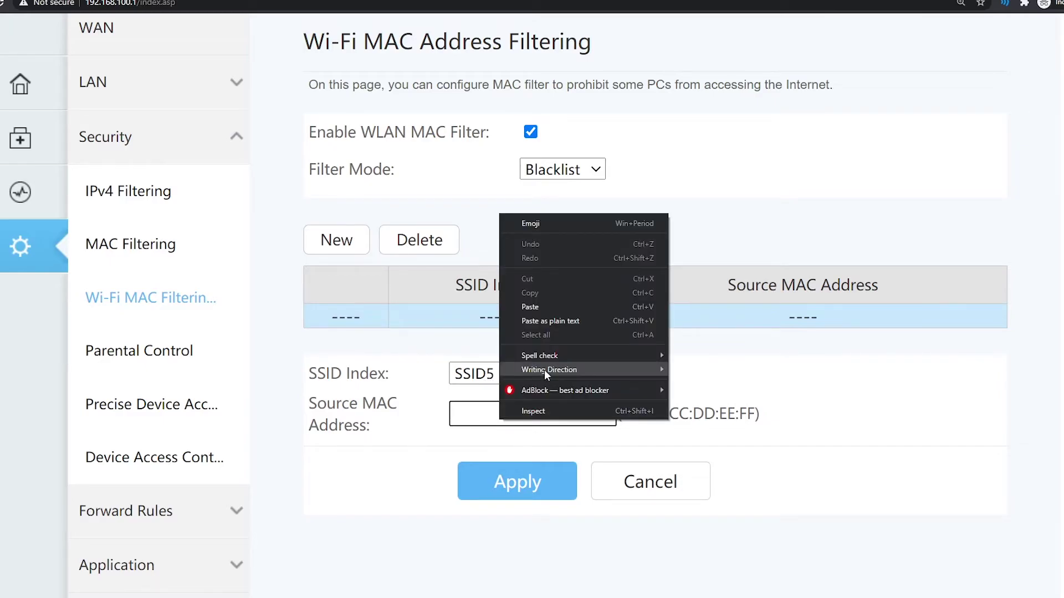
{"action": "left_click", "coordinate": [547, 305]}
{"action": "left_click", "coordinate": [559, 482]}
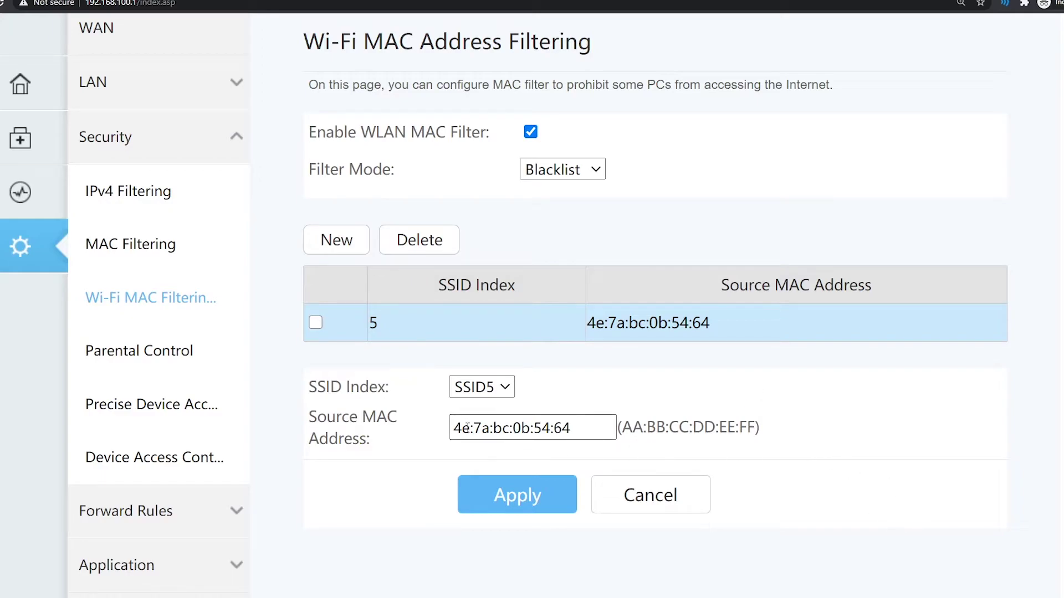
Step: Examine the source MAC address listed in the Wi-Fi filter rule
{"action": "left_click_drag", "start_coordinate": [713, 323], "coordinate": [576, 335]}
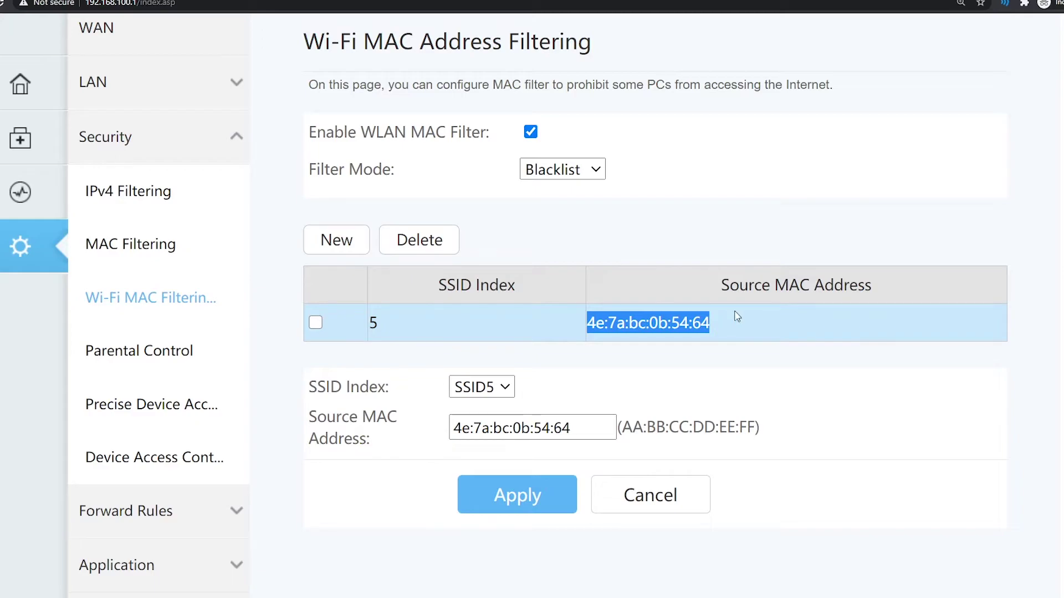
{"action": "double_click", "coordinate": [681, 324]}
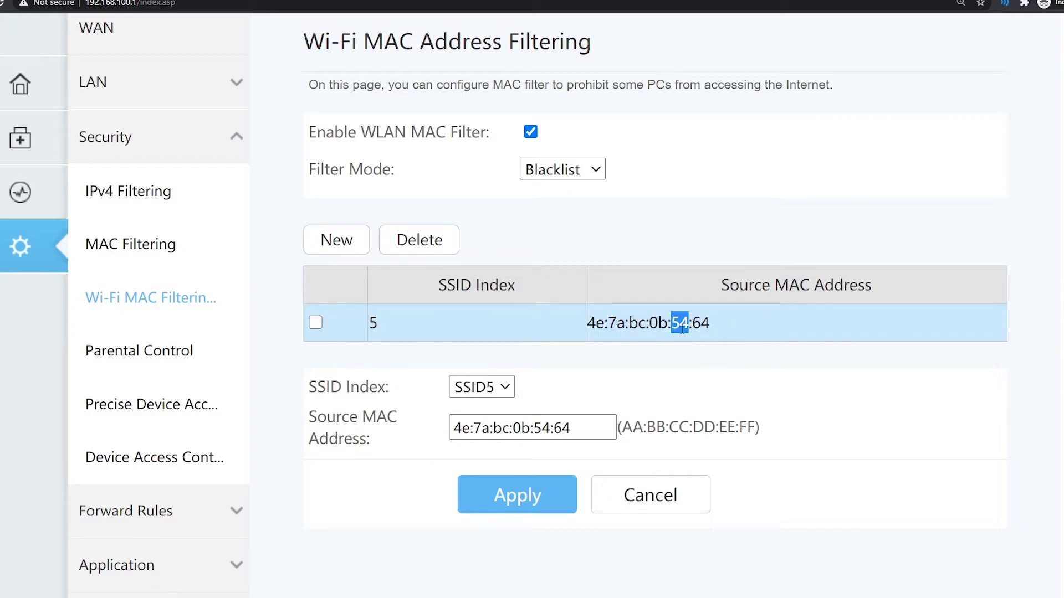
{"action": "triple_click", "coordinate": [598, 328]}
{"action": "left_click_drag", "start_coordinate": [720, 327], "coordinate": [576, 330]}
{"action": "left_click", "coordinate": [573, 331]}
{"action": "double_click", "coordinate": [603, 324]}
{"action": "triple_click", "coordinate": [605, 323]}
{"action": "left_click", "coordinate": [372, 348]}
Step: Delete the SSID5 rule from the Wi-Fi MAC filter list and confirm the deletion
{"action": "left_click", "coordinate": [317, 323]}
{"action": "left_click", "coordinate": [419, 240]}
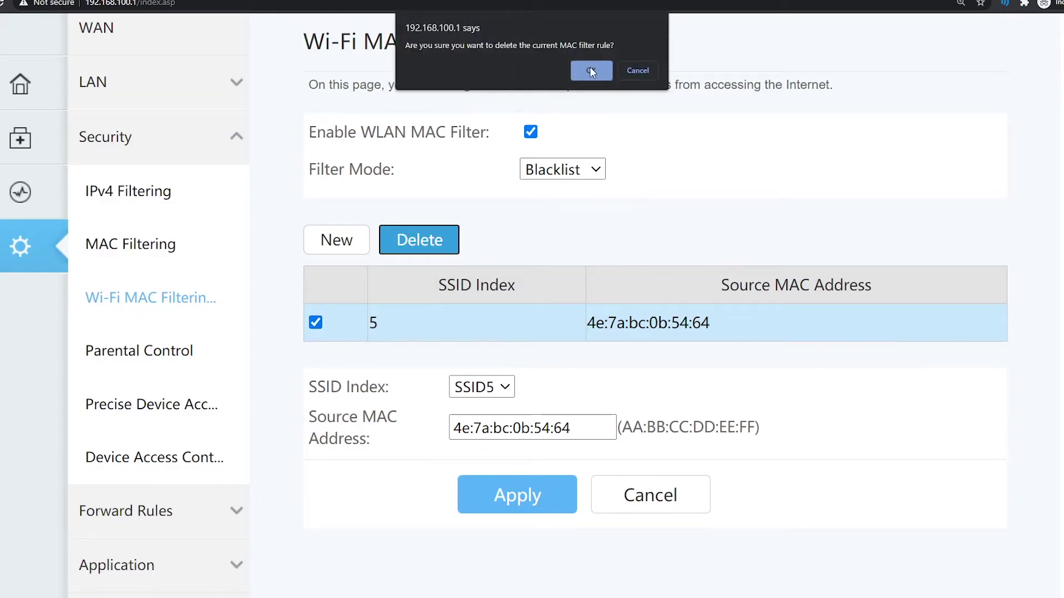
{"action": "left_click", "coordinate": [590, 70]}
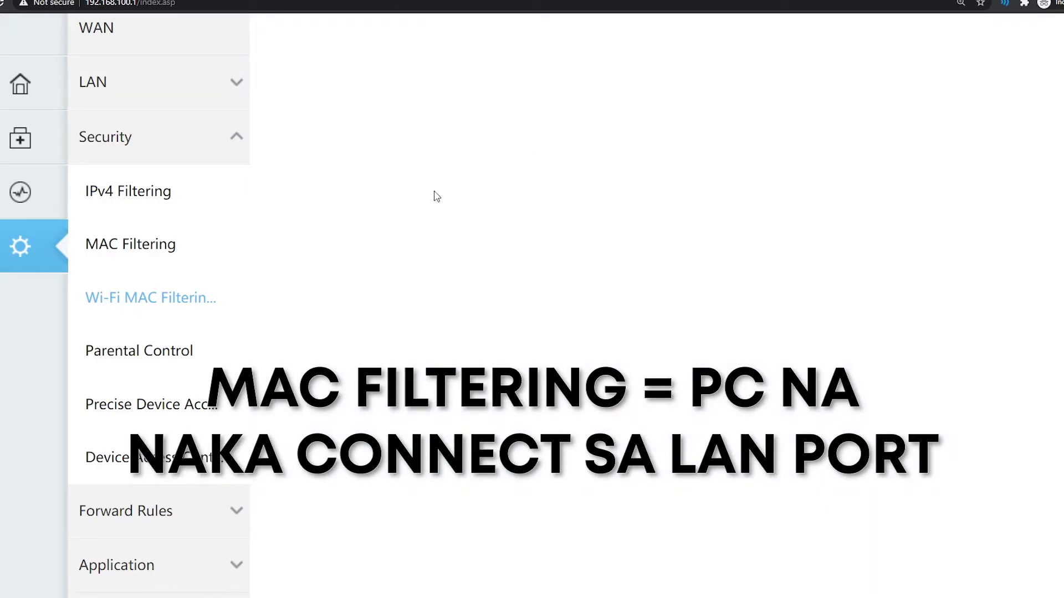
Step: Open the Automatic Wi-Fi Shutdown page in the WLAN section and enable automatic Wi-Fi shutdown
{"action": "left_click", "coordinate": [161, 258]}
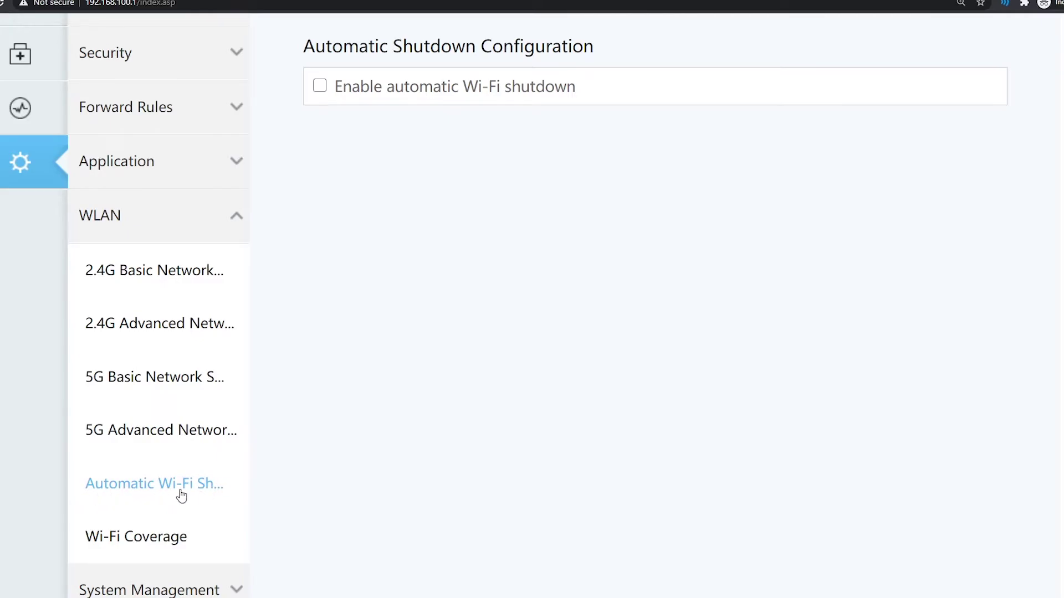
{"action": "left_click", "coordinate": [318, 83]}
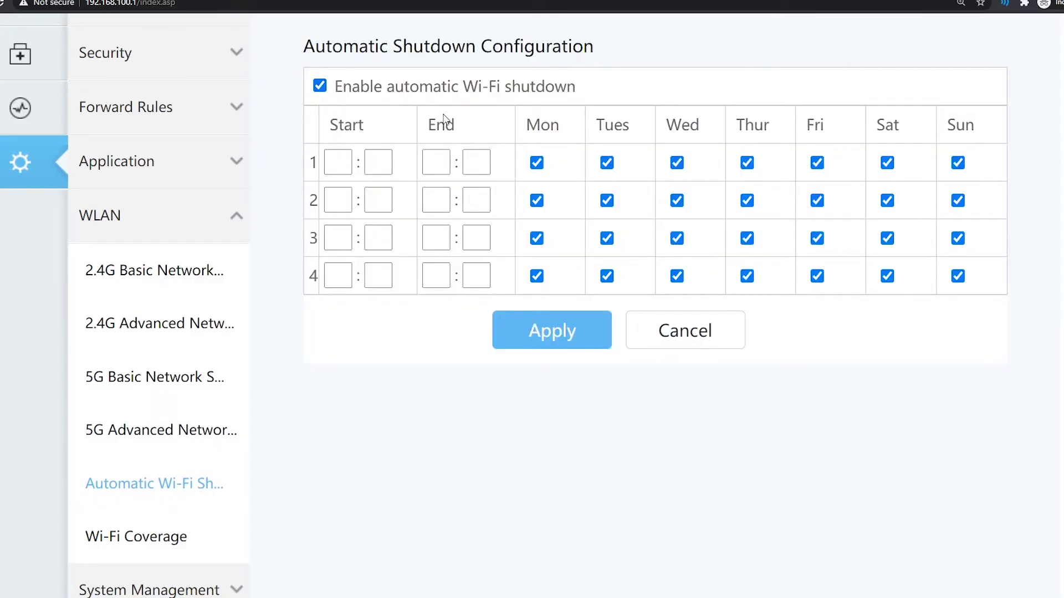
{"action": "left_click", "coordinate": [436, 162]}
Step: Deselect all days in row 4 and Tuesday through Sunday in row 3 of the shutdown schedule
{"action": "left_click", "coordinate": [537, 276]}
{"action": "left_click", "coordinate": [607, 276]}
{"action": "left_click", "coordinate": [606, 238]}
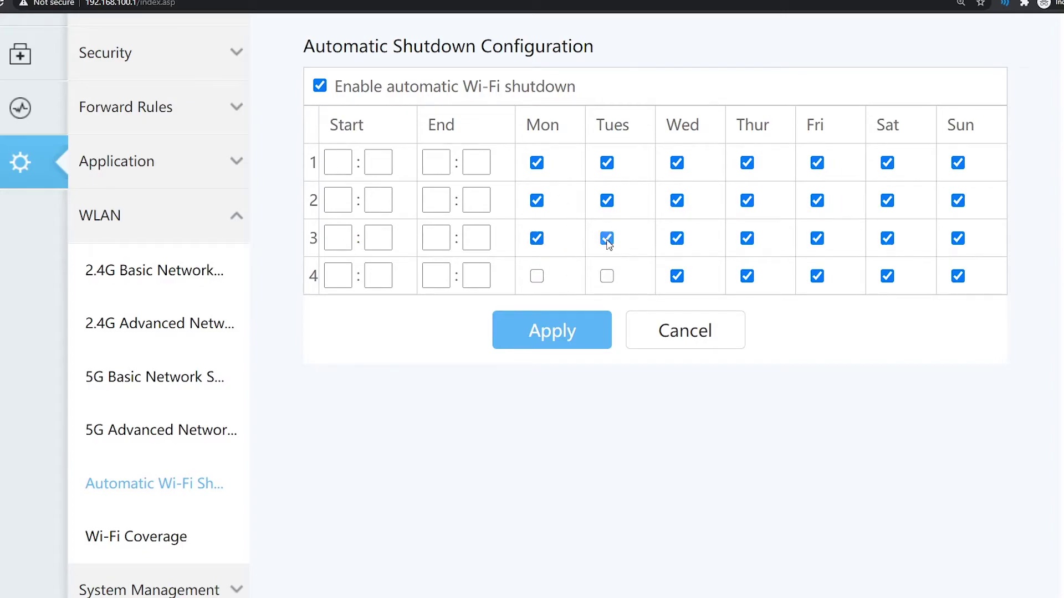
{"action": "left_click", "coordinate": [677, 238]}
{"action": "left_click", "coordinate": [677, 276]}
{"action": "left_click", "coordinate": [747, 276]}
{"action": "left_click", "coordinate": [747, 238]}
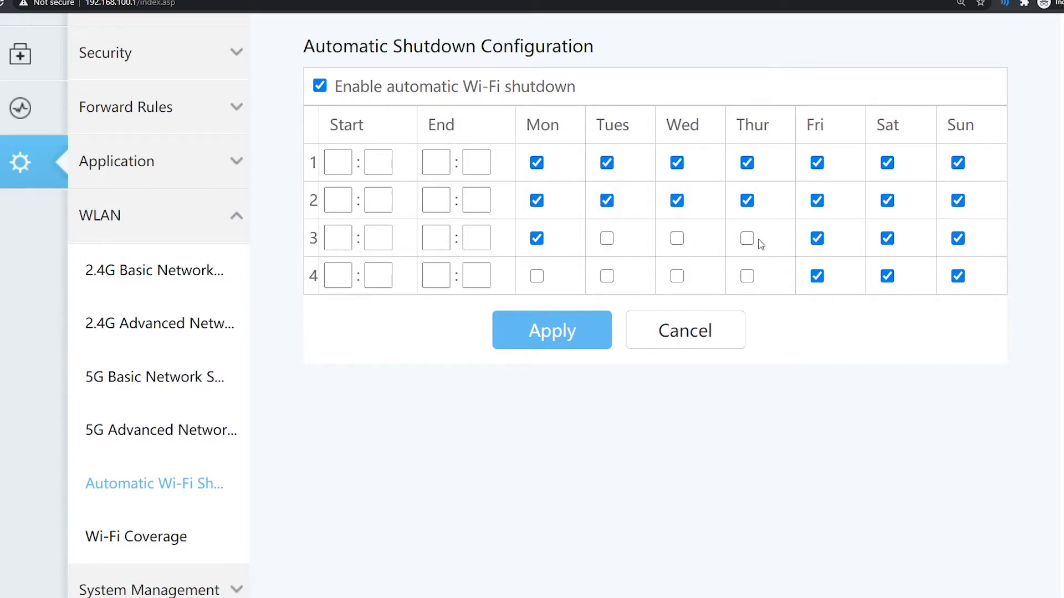
{"action": "left_click", "coordinate": [817, 276]}
{"action": "left_click", "coordinate": [818, 238]}
{"action": "left_click", "coordinate": [887, 276]}
{"action": "left_click", "coordinate": [887, 238]}
{"action": "left_click", "coordinate": [958, 276]}
{"action": "left_click", "coordinate": [958, 238]}
Step: Deselect all days in row 2 and Monday in row 3, leaving only row 1 active in the schedule
{"action": "left_click", "coordinate": [958, 201]}
{"action": "left_click", "coordinate": [887, 200]}
{"action": "left_click", "coordinate": [817, 201]}
{"action": "left_click", "coordinate": [747, 201]}
{"action": "left_click", "coordinate": [676, 202]}
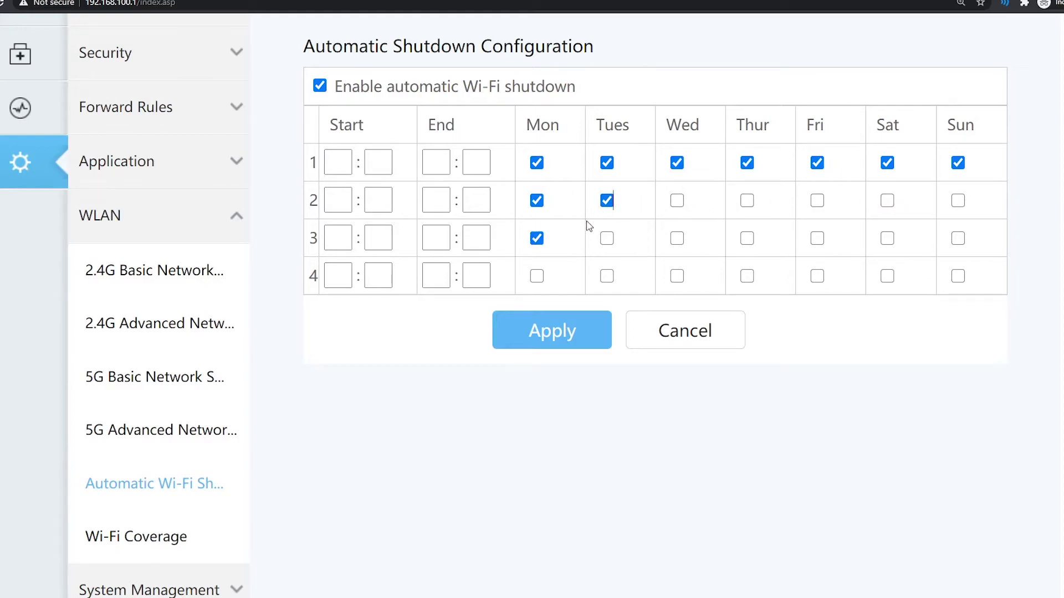
{"action": "left_click", "coordinate": [536, 200]}
{"action": "left_click", "coordinate": [536, 239]}
{"action": "left_click", "coordinate": [607, 201]}
Step: Set the start time in row 1 of the shutdown schedule to 18:00
{"action": "left_click", "coordinate": [338, 163]}
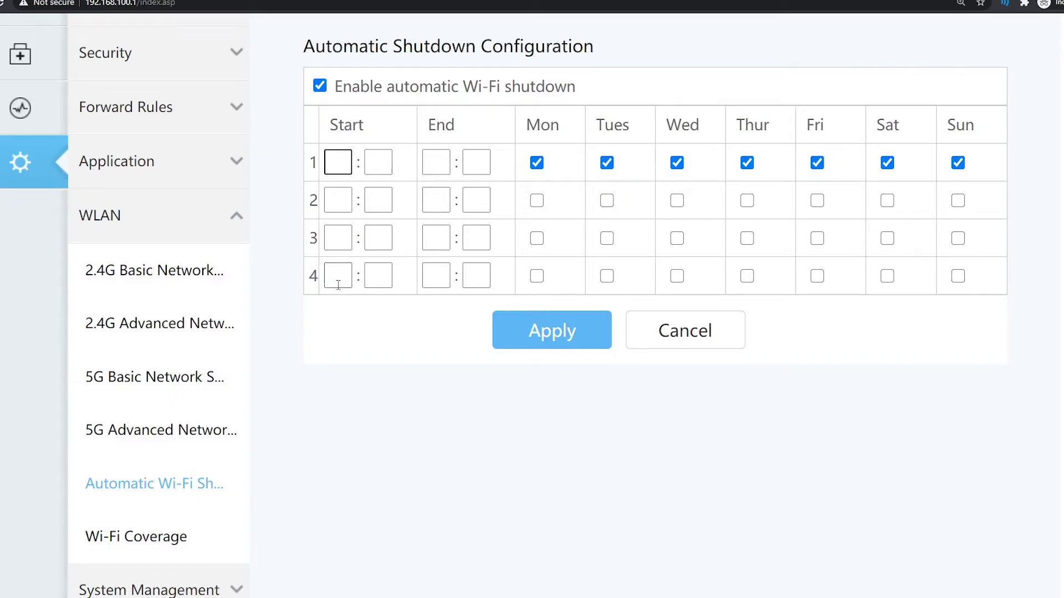
{"action": "scroll", "coordinate": [335, 278], "scroll_direction": "up", "scroll_amount": 2}
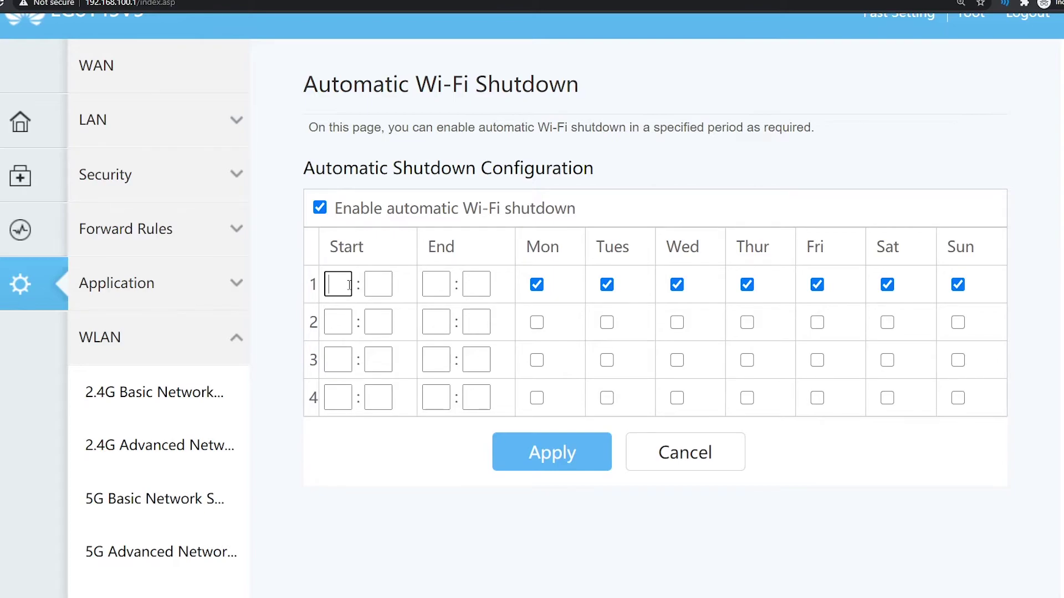
{"action": "type", "text": "18"}
{"action": "left_click", "coordinate": [390, 286]}
{"action": "type", "text": "00"}
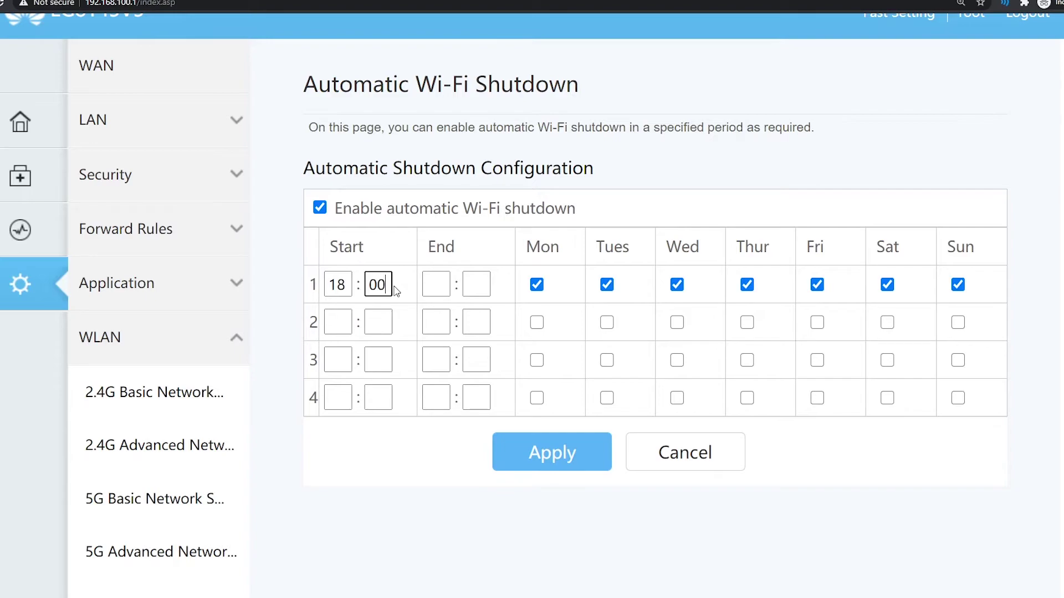
{"action": "double_click", "coordinate": [344, 285]}
{"action": "double_click", "coordinate": [386, 287]}
Step: Open a new incognito page and search Google for "24hrs clock"
{"action": "key", "text": "ctrl+shift+n"}
{"action": "type", "text": "24"}
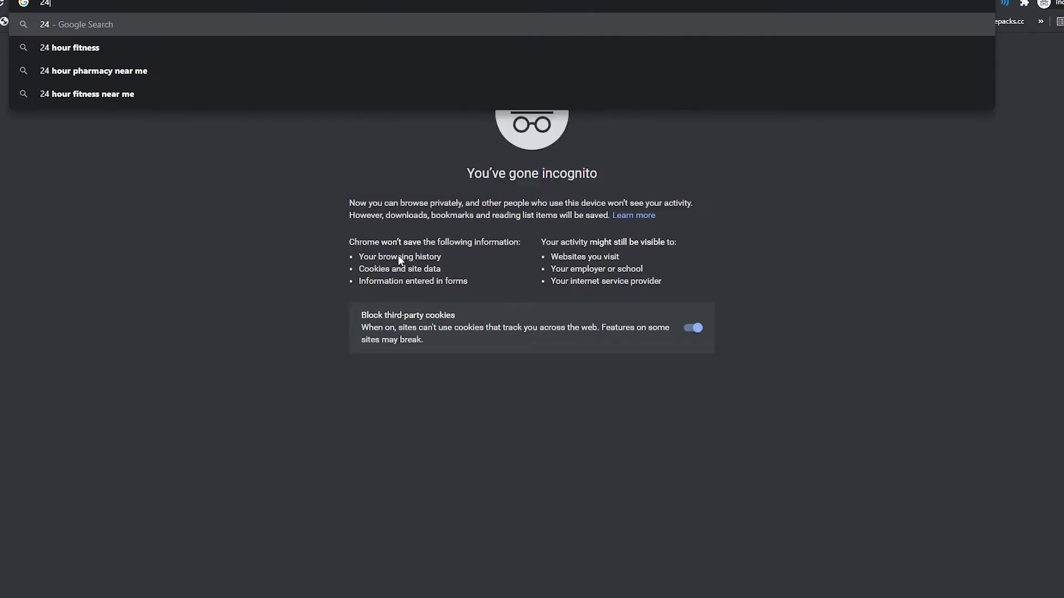
{"action": "type", "text": "hrs c:ock"}
{"action": "key", "text": "Return"}
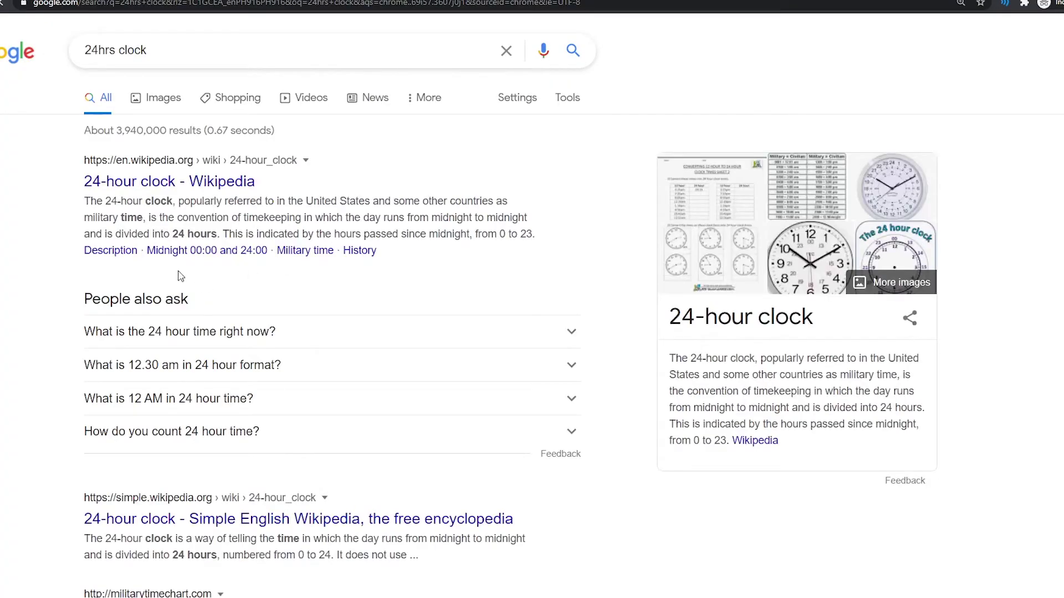
Step: Browse the 24-hour clock image results and open the militarytimechart.com page from its time chart image
{"action": "left_click", "coordinate": [820, 208]}
{"action": "left_click", "coordinate": [14, 297]}
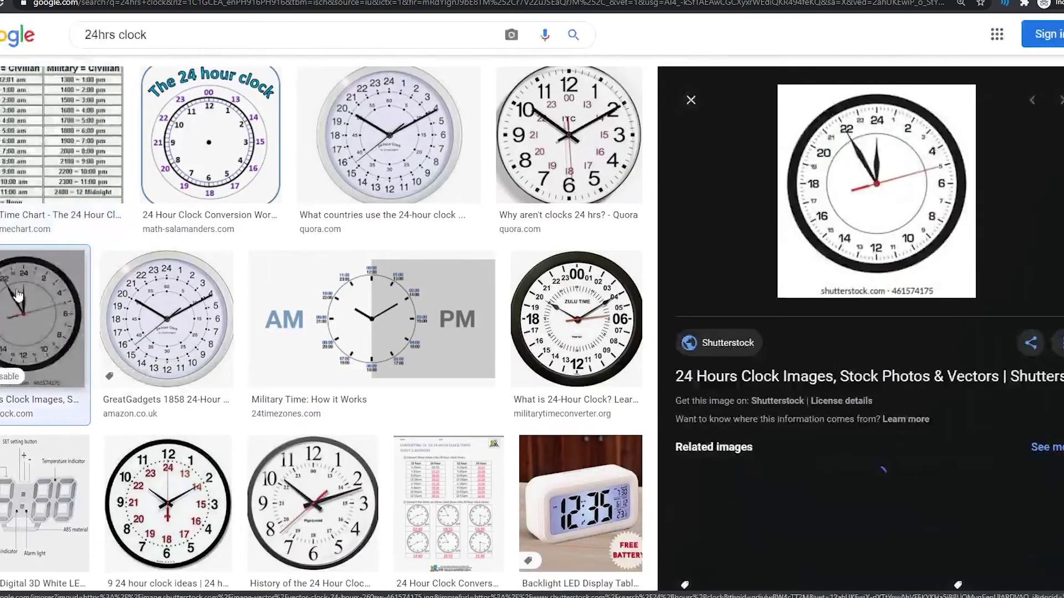
{"action": "left_click", "coordinate": [61, 138]}
{"action": "key", "text": "ctrl+plus"}
{"action": "key", "text": "ctrl+0"}
{"action": "left_click", "coordinate": [862, 195]}
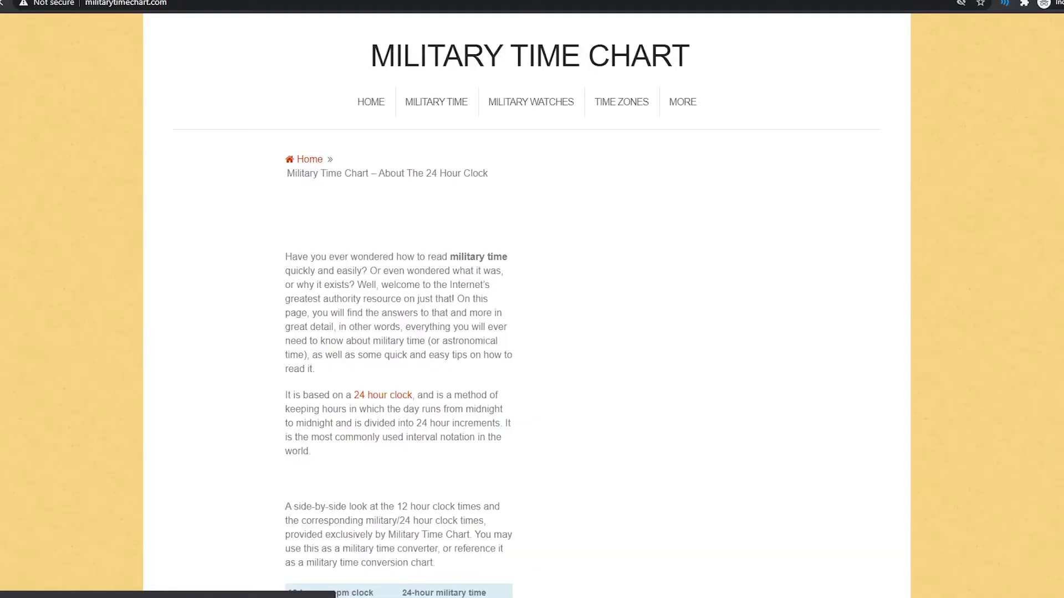
Step: Examine the table matching 12-hour am-pm times to 24-hour military times
{"action": "scroll", "coordinate": [482, 487], "scroll_direction": "down", "scroll_amount": 12}
{"action": "scroll", "coordinate": [482, 482], "scroll_direction": "up", "scroll_amount": 4}
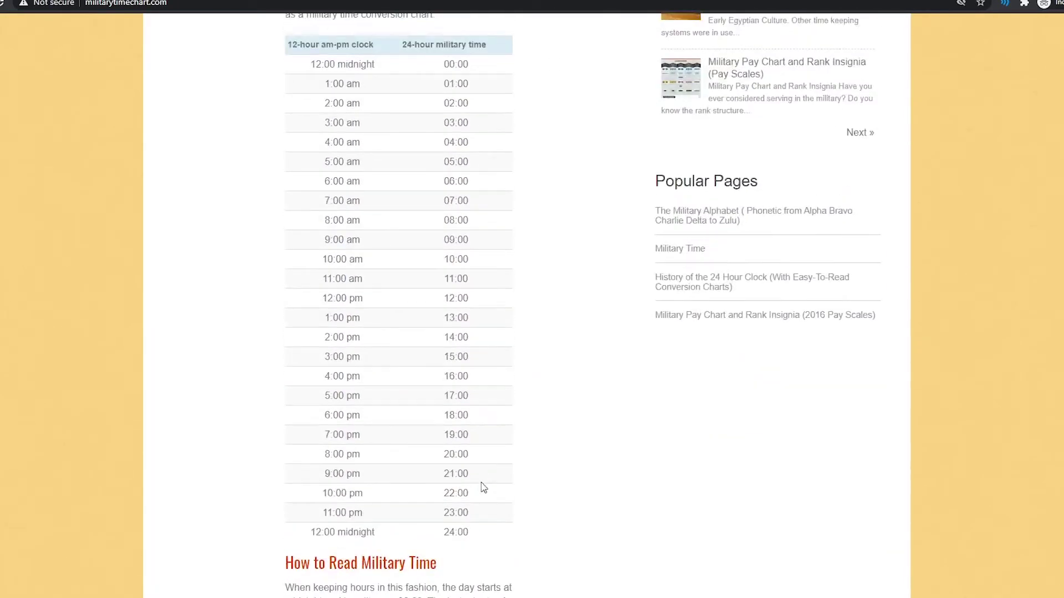
{"action": "key", "text": "ctrl+plus"}
{"action": "key", "text": "ctrl+plus"}
{"action": "key", "text": "ctrl+plus"}
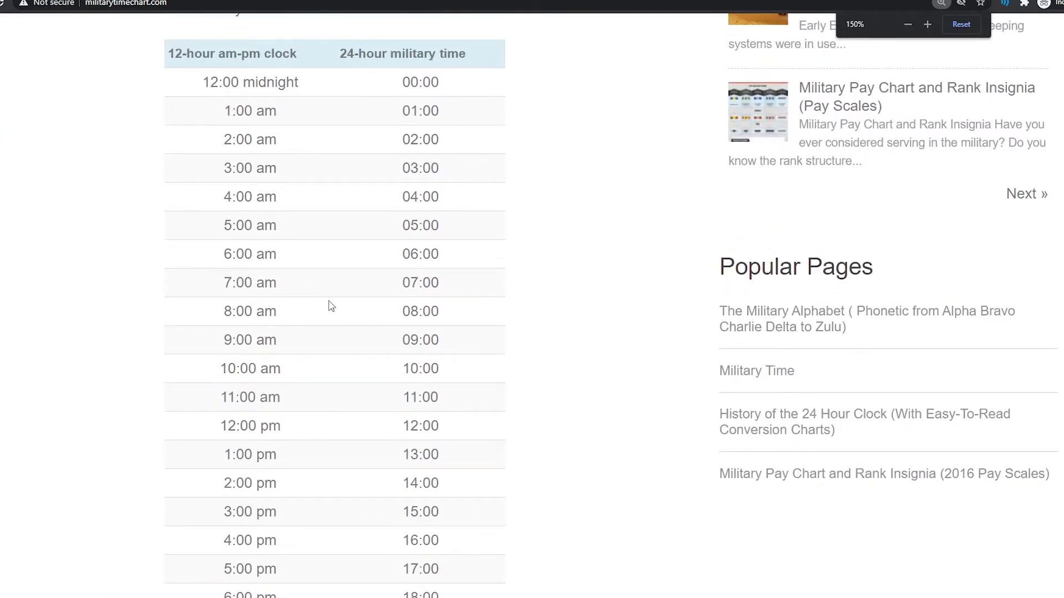
{"action": "left_click_drag", "start_coordinate": [341, 54], "coordinate": [465, 53]}
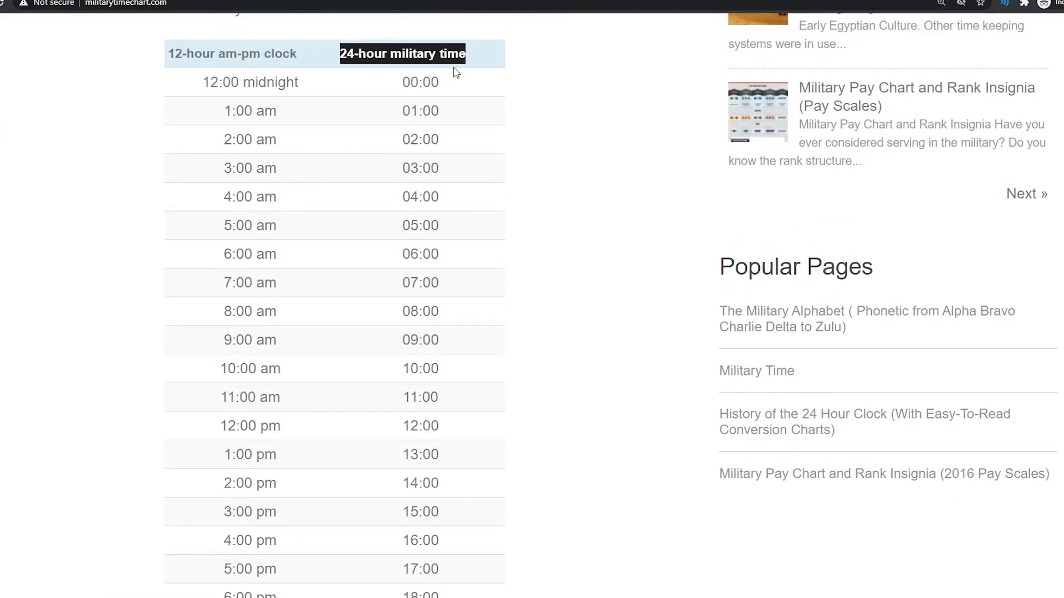
{"action": "scroll", "coordinate": [463, 178], "scroll_direction": "down", "scroll_amount": 1}
{"action": "scroll", "coordinate": [482, 178], "scroll_direction": "up", "scroll_amount": 1}
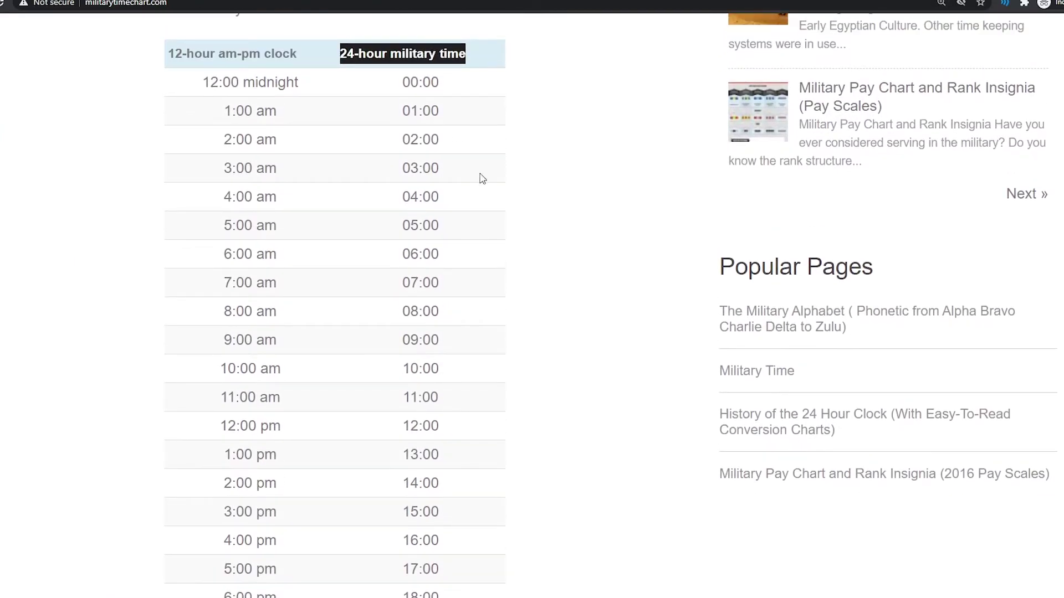
{"action": "left_click", "coordinate": [218, 78]}
{"action": "left_click_drag", "start_coordinate": [234, 111], "coordinate": [257, 110]}
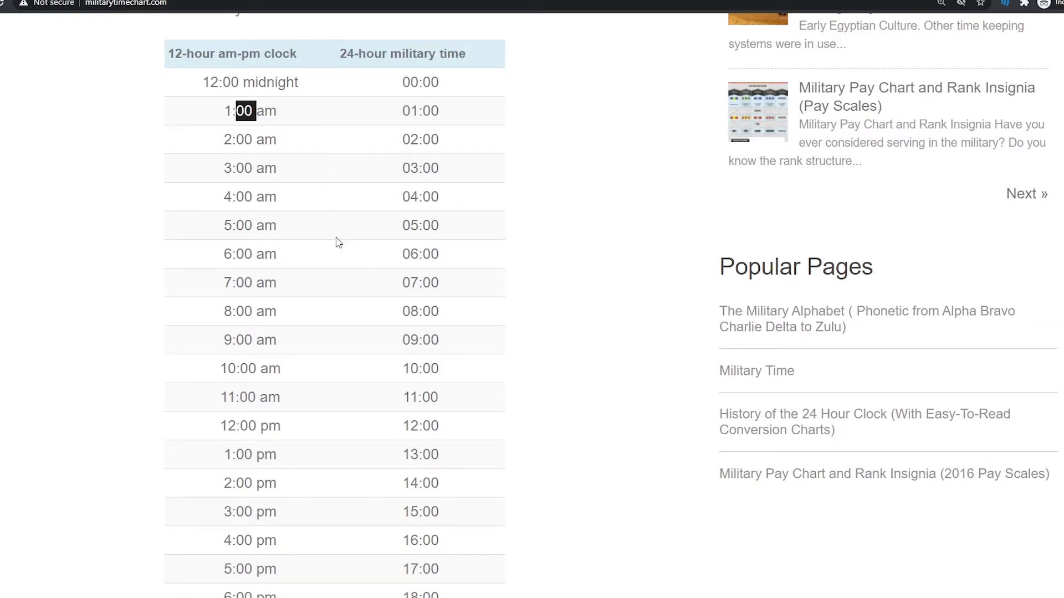
Step: Look up the 24-hour equivalent of 6:00 pm in the chart and return to the router's Automatic Wi-Fi Shutdown page
{"action": "scroll", "coordinate": [276, 404], "scroll_direction": "down", "scroll_amount": 3}
{"action": "scroll", "coordinate": [255, 421], "scroll_direction": "down", "scroll_amount": 2}
{"action": "key", "text": "ctrl+plus"}
{"action": "key", "text": "ctrl+plus"}
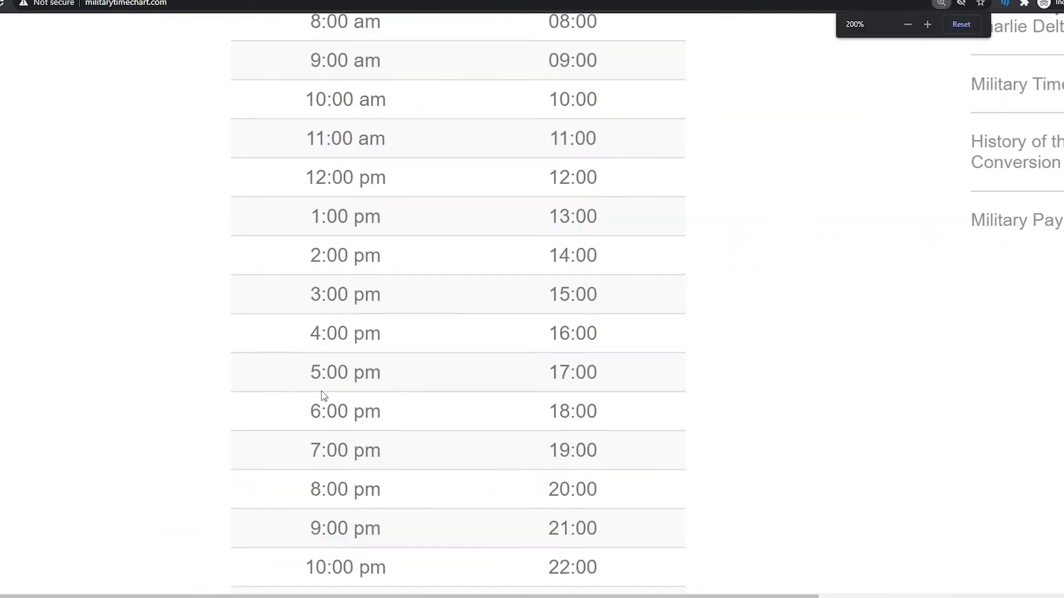
{"action": "left_click_drag", "start_coordinate": [323, 411], "coordinate": [540, 413]}
{"action": "key", "text": "ctrl+shift+Tab"}
{"action": "key", "text": "ctrl+shift+Tab"}
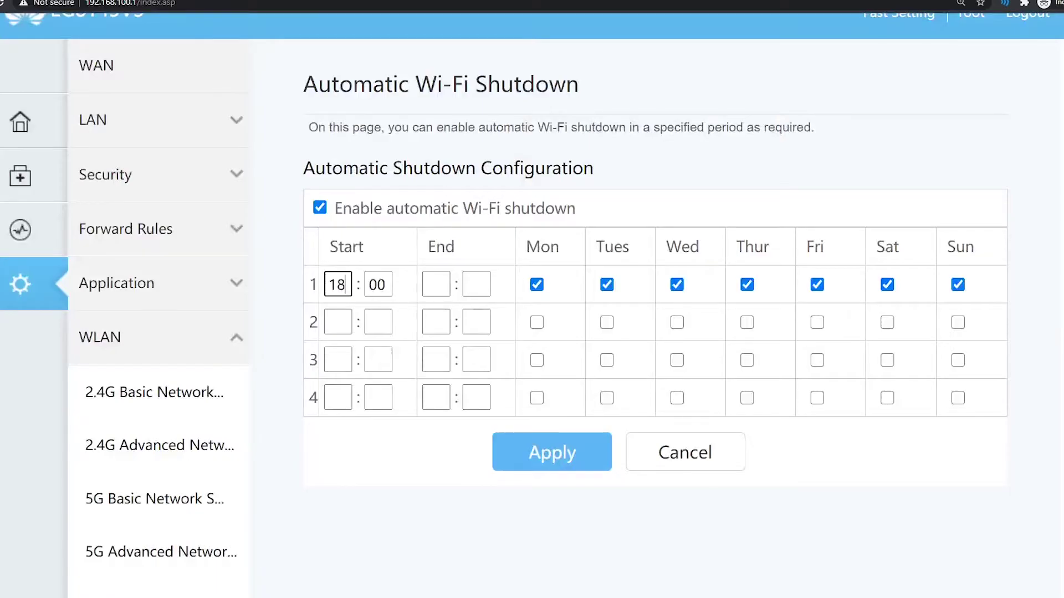
{"action": "key", "text": "ctrl+Tab"}
{"action": "key", "text": "ctrl+shift+Tab"}
Step: Look up the 24-hour equivalent of 6:00 am in the military time chart for the row 1 end time
{"action": "left_click", "coordinate": [438, 283]}
{"action": "key", "text": "ctrl+Tab"}
{"action": "key", "text": "ctrl+Tab"}
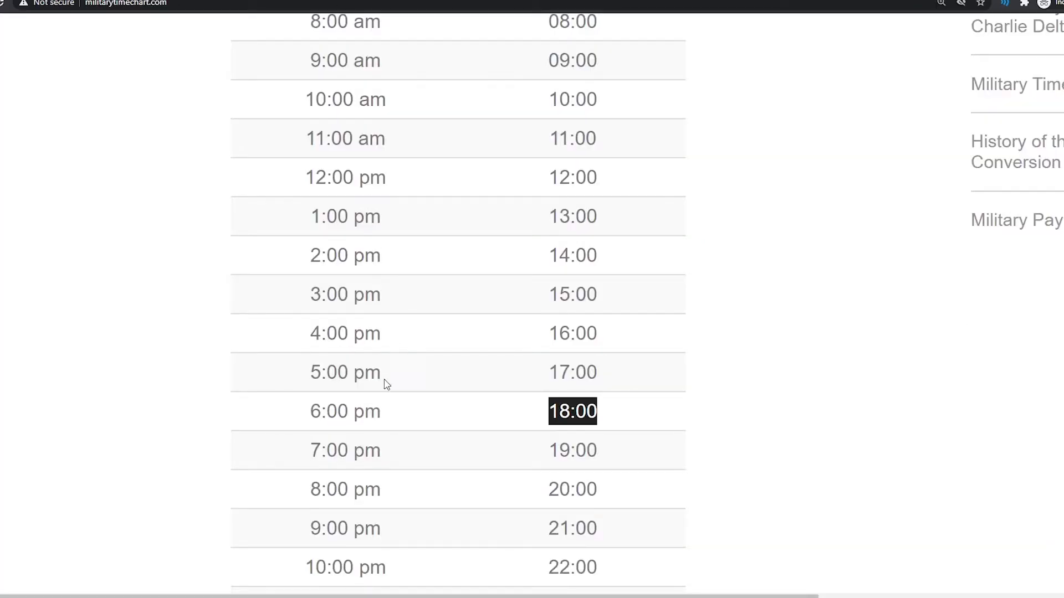
{"action": "scroll", "coordinate": [371, 441], "scroll_direction": "up", "scroll_amount": 4}
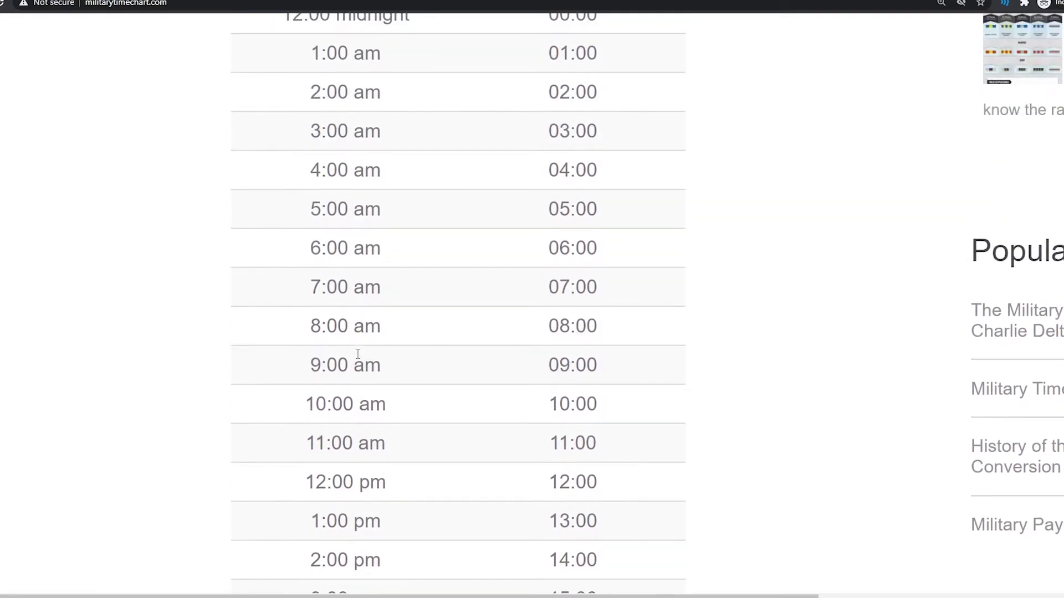
{"action": "double_click", "coordinate": [581, 248]}
{"action": "key", "text": "ctrl+shift+Tab"}
{"action": "key", "text": "ctrl+shift+Tab"}
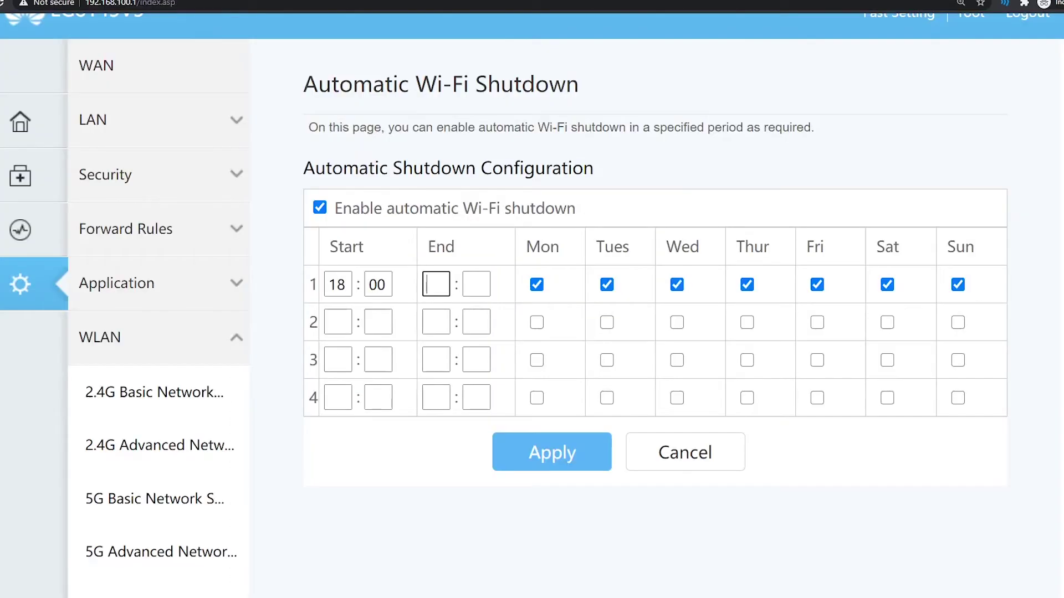
Step: Set the end time in row 1 of the shutdown schedule to 06:00
{"action": "type", "text": "06"}
{"action": "key", "text": "Tab"}
{"action": "type", "text": "00"}
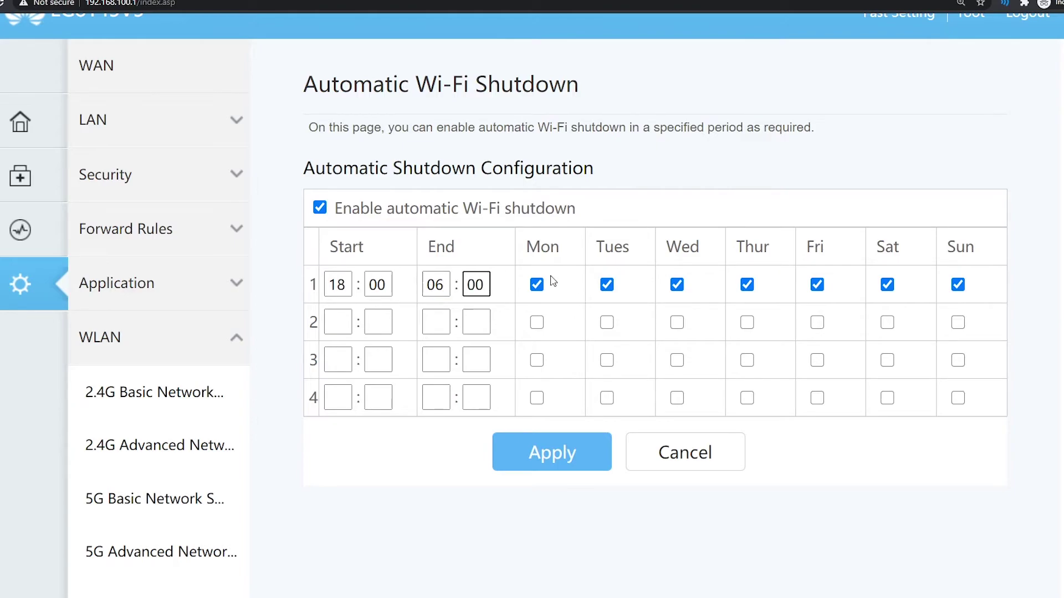
Step: Exclude Saturday and Sunday from row 1 of the automatic Wi-Fi shutdown schedule and apply the configuration
{"action": "left_click", "coordinate": [957, 284]}
{"action": "left_click", "coordinate": [886, 288]}
{"action": "left_click", "coordinate": [887, 284]}
{"action": "double_click", "coordinate": [891, 245]}
{"action": "left_click_drag", "start_coordinate": [891, 245], "coordinate": [954, 270]}
{"action": "double_click", "coordinate": [960, 246]}
{"action": "double_click", "coordinate": [887, 246]}
{"action": "double_click", "coordinate": [961, 246]}
{"action": "double_click", "coordinate": [886, 246]}
{"action": "left_click", "coordinate": [893, 282]}
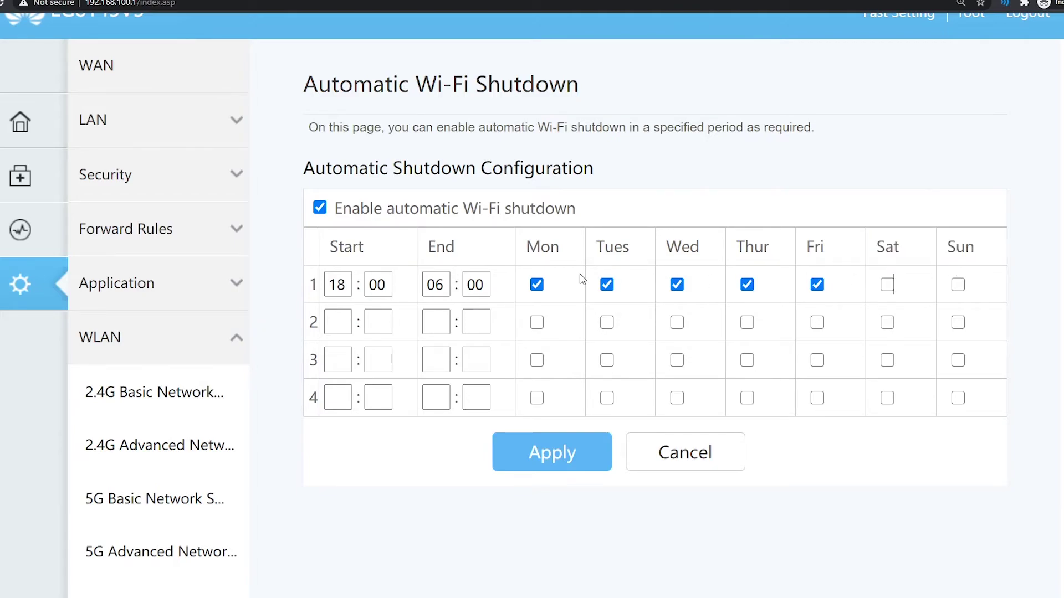
{"action": "left_click", "coordinate": [562, 457]}
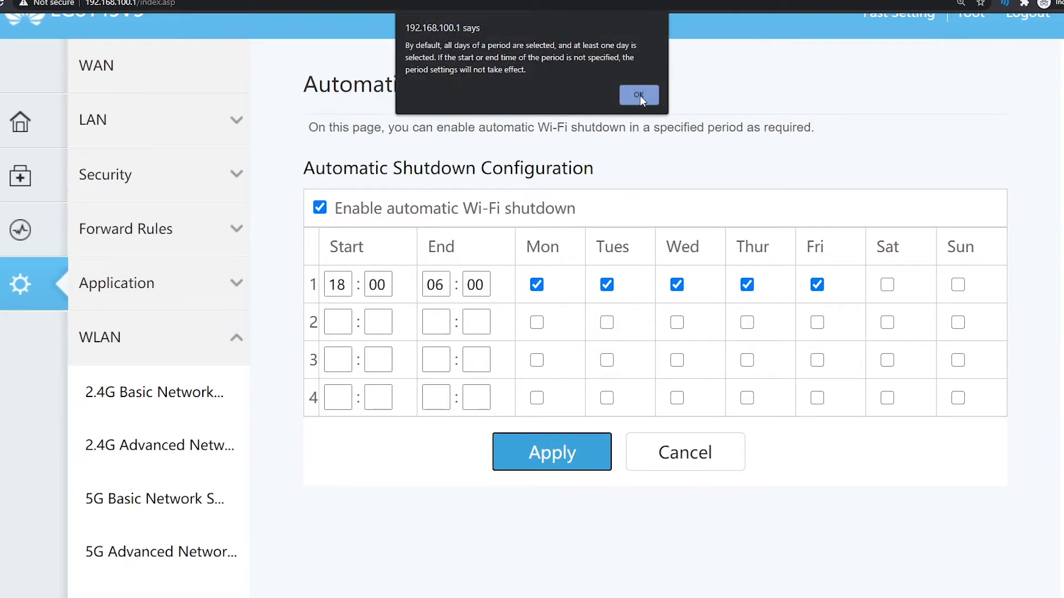
{"action": "left_click", "coordinate": [638, 96]}
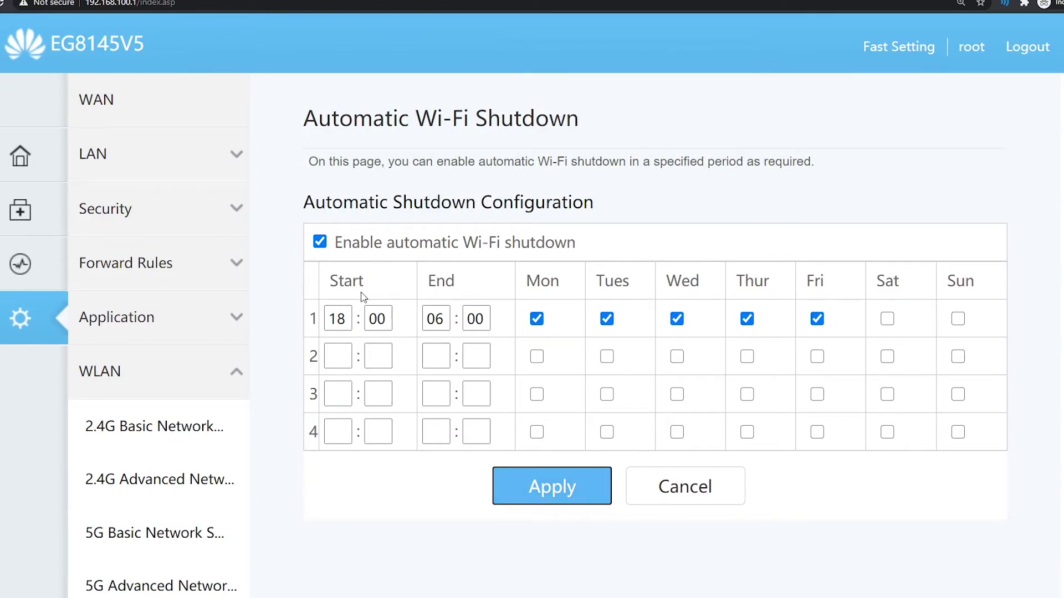
{"action": "double_click", "coordinate": [338, 319]}
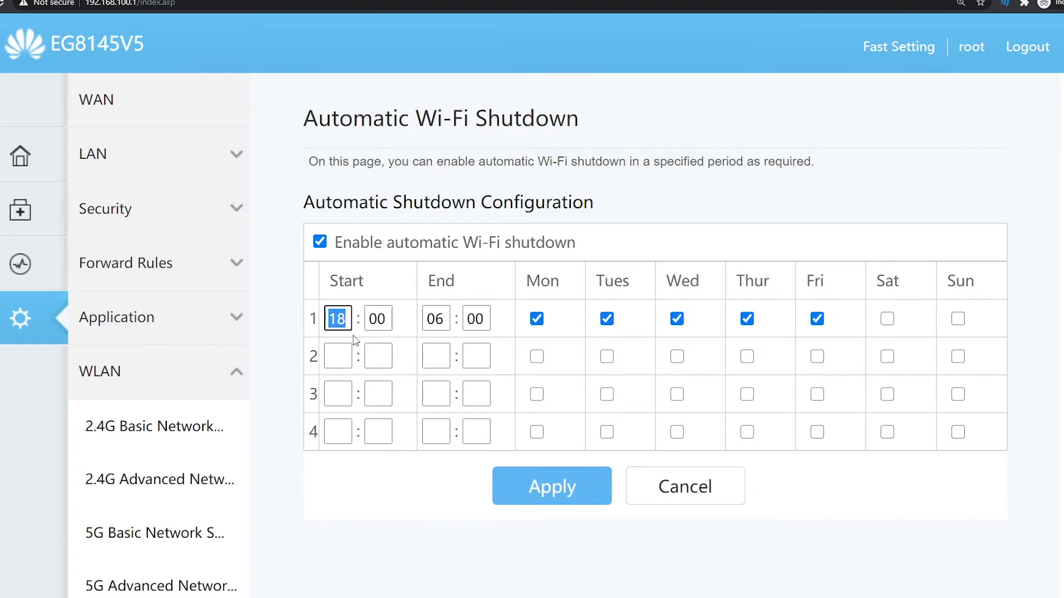
{"action": "left_click", "coordinate": [443, 320]}
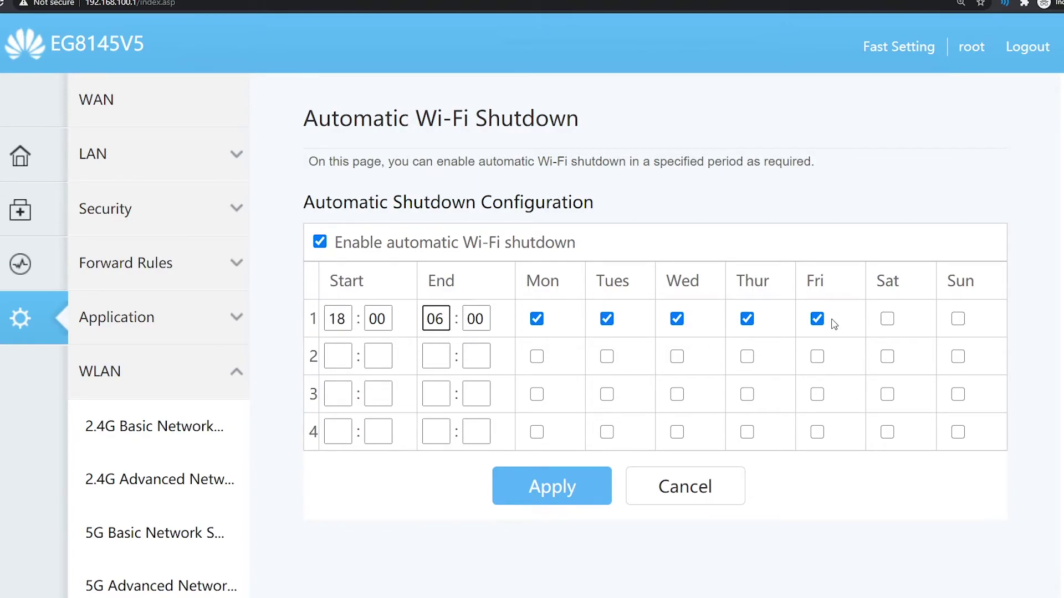
{"action": "left_click", "coordinate": [562, 277]}
{"action": "left_click", "coordinate": [370, 314]}
Step: Look up the 24-hour equivalent of 10:00 pm in the military time chart for the row 1 start time
{"action": "left_click_drag", "start_coordinate": [349, 317], "coordinate": [316, 325]}
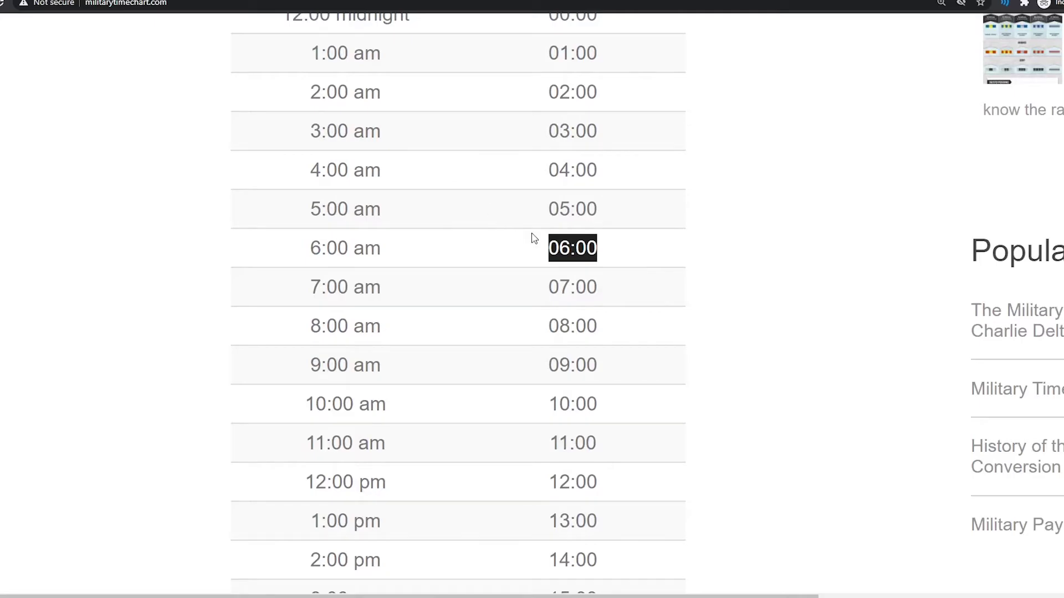
{"action": "scroll", "coordinate": [475, 415], "scroll_direction": "down", "scroll_amount": 1}
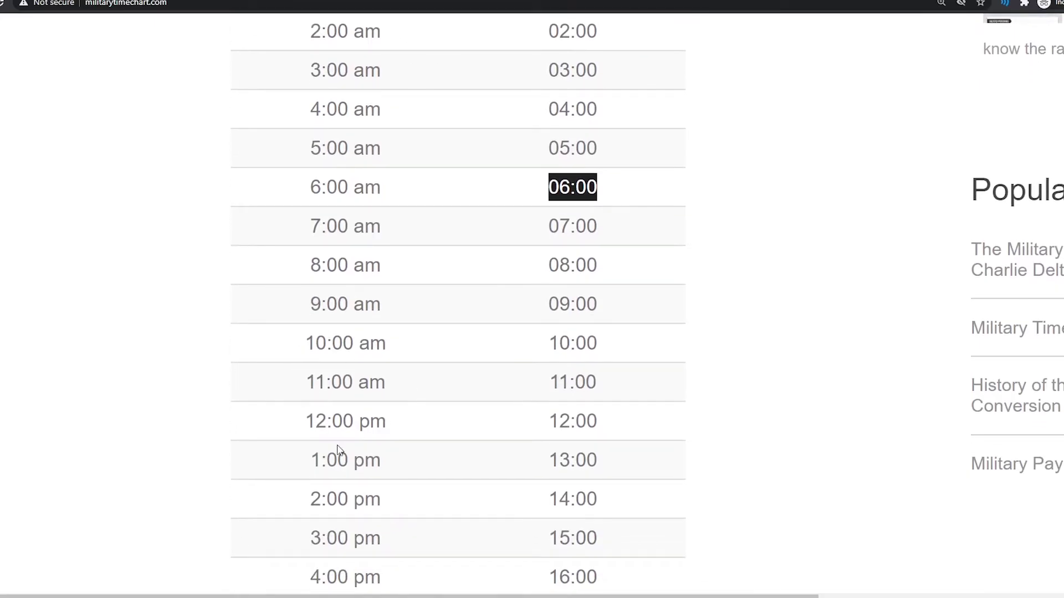
{"action": "scroll", "coordinate": [329, 430], "scroll_direction": "down", "scroll_amount": 12}
{"action": "scroll", "coordinate": [341, 382], "scroll_direction": "up", "scroll_amount": 7}
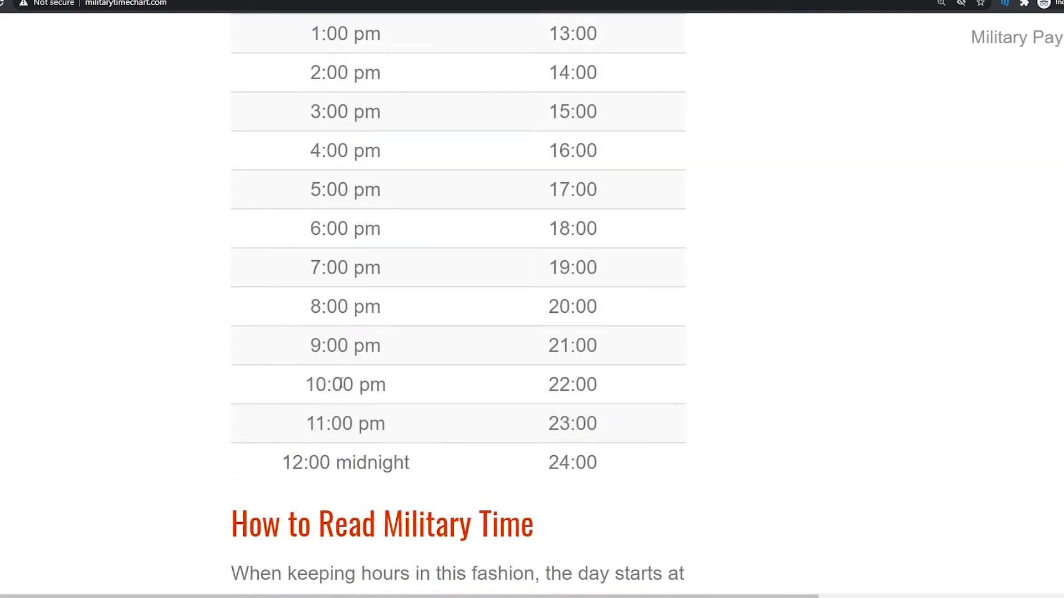
{"action": "left_click_drag", "start_coordinate": [327, 384], "coordinate": [305, 384]}
{"action": "left_click_drag", "start_coordinate": [643, 384], "coordinate": [527, 383]}
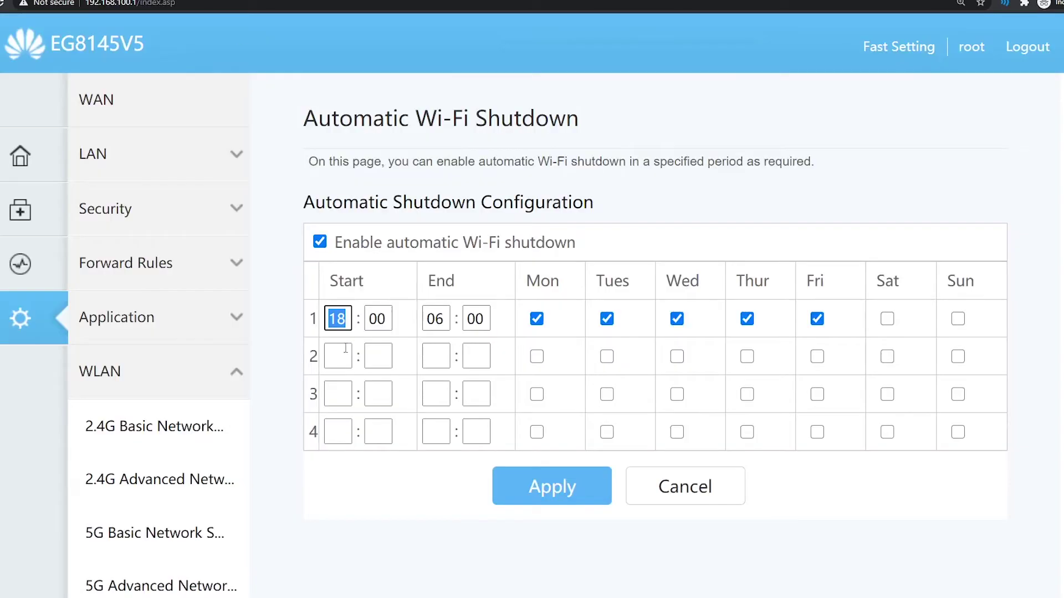
Step: Set the start time in row 1 of the shutdown schedule to 22:00
{"action": "left_click", "coordinate": [334, 310]}
{"action": "double_click", "coordinate": [336, 318]}
{"action": "type", "text": "22"}
{"action": "key", "text": "Tab"}
{"action": "type", "text": "00"}
{"action": "left_click", "coordinate": [452, 321]}
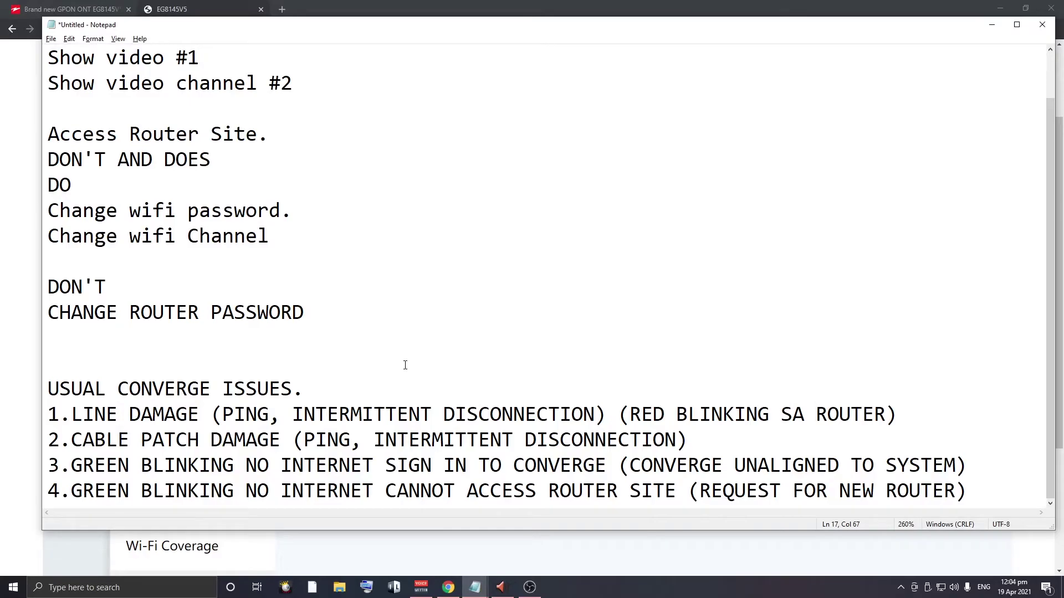
Step: Switch to the Notepad notes and examine the line damage entry and its symptoms under the usual Converge issues
{"action": "left_click_drag", "start_coordinate": [48, 416], "coordinate": [935, 411]}
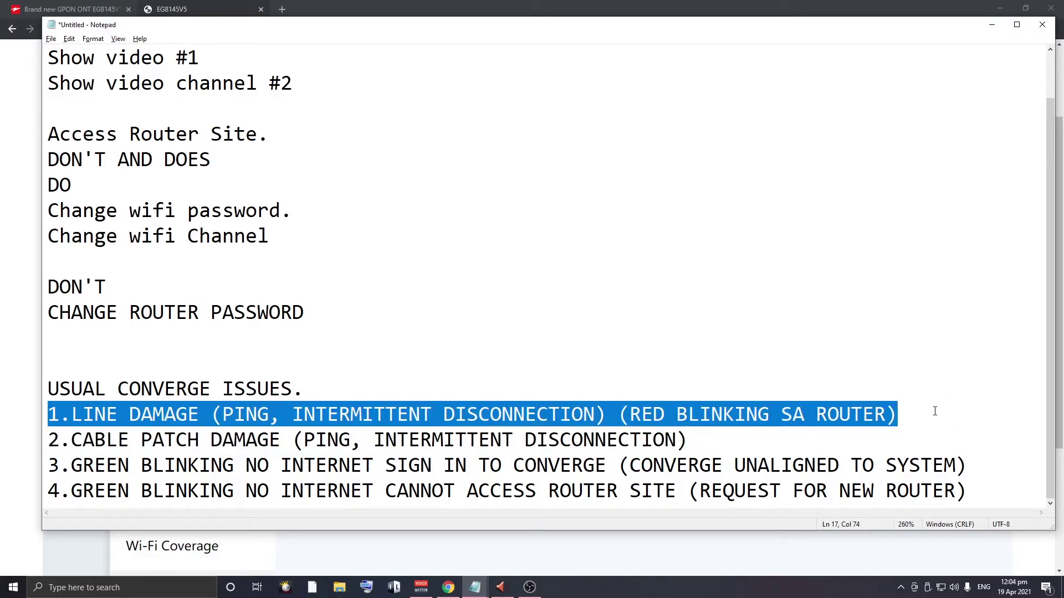
{"action": "left_click", "coordinate": [934, 411]}
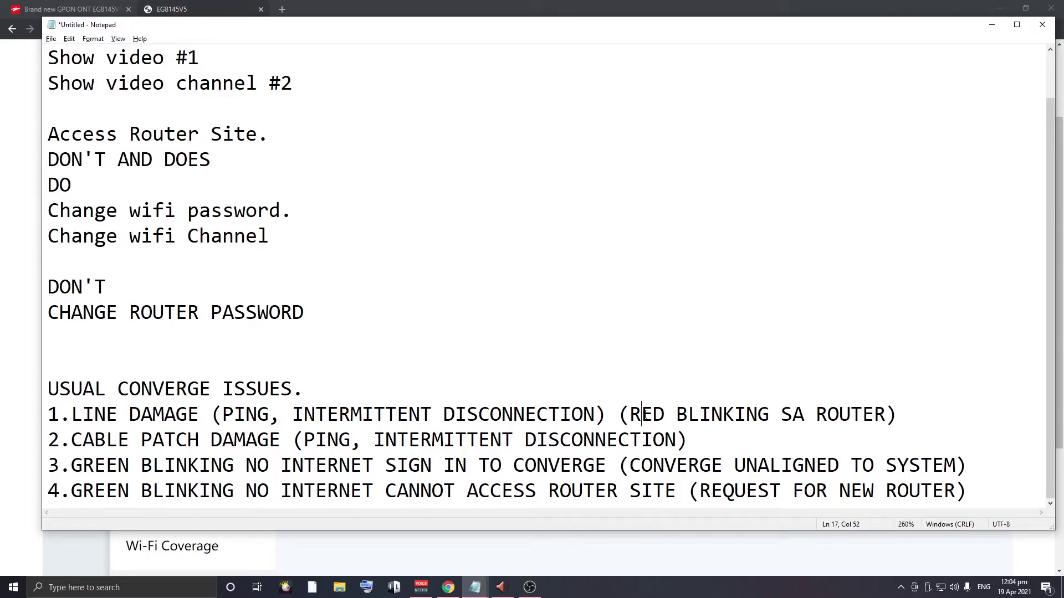
{"action": "left_click_drag", "start_coordinate": [619, 414], "coordinate": [898, 414]}
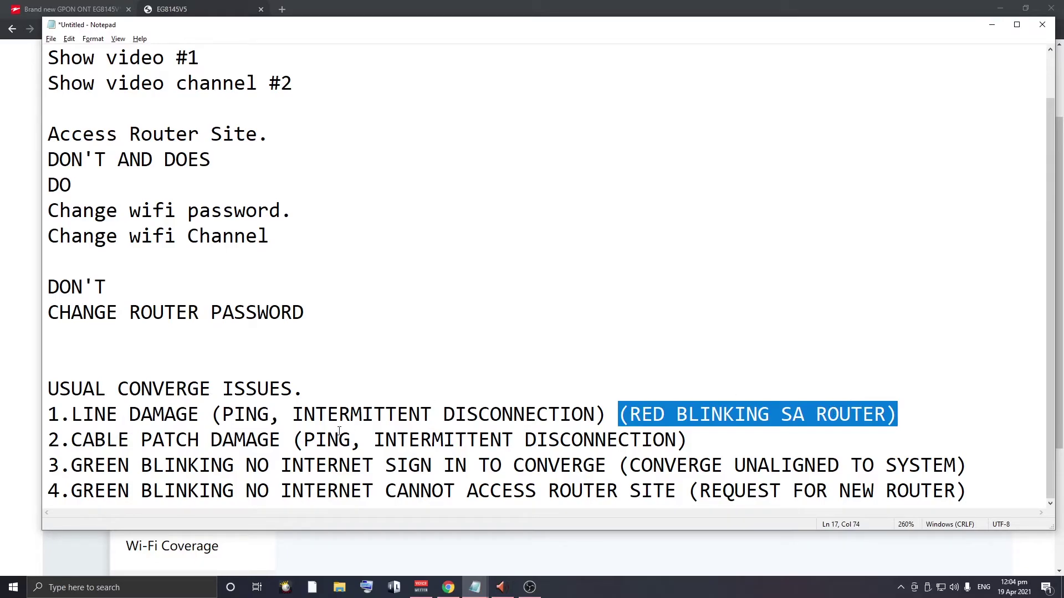
{"action": "left_click", "coordinate": [233, 415]}
{"action": "double_click", "coordinate": [254, 415]}
{"action": "left_click_drag", "start_coordinate": [293, 414], "coordinate": [618, 414]}
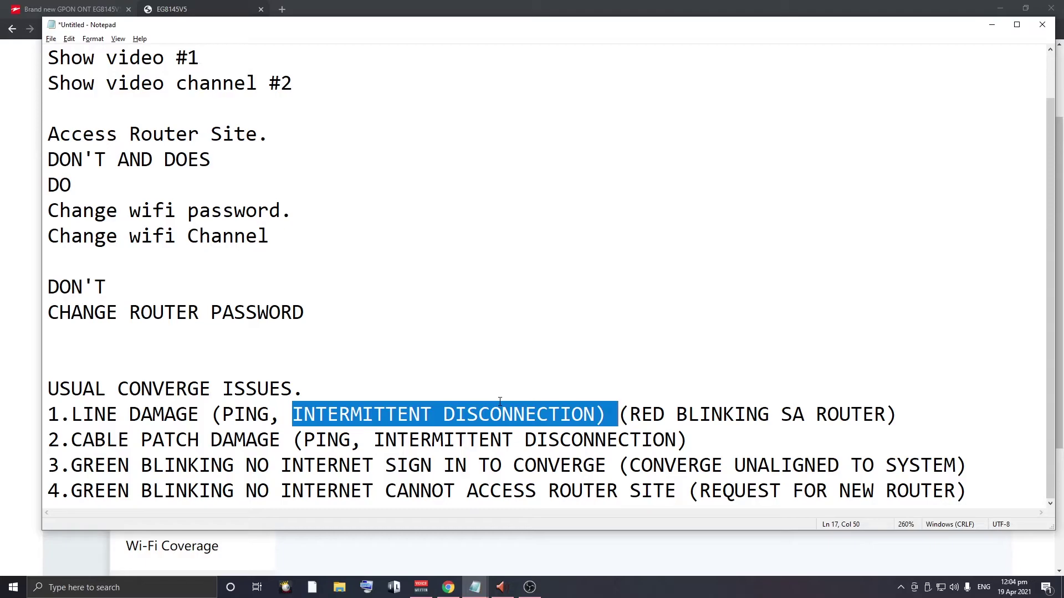
{"action": "left_click", "coordinate": [380, 421]}
{"action": "left_click_drag", "start_coordinate": [292, 415], "coordinate": [443, 414]}
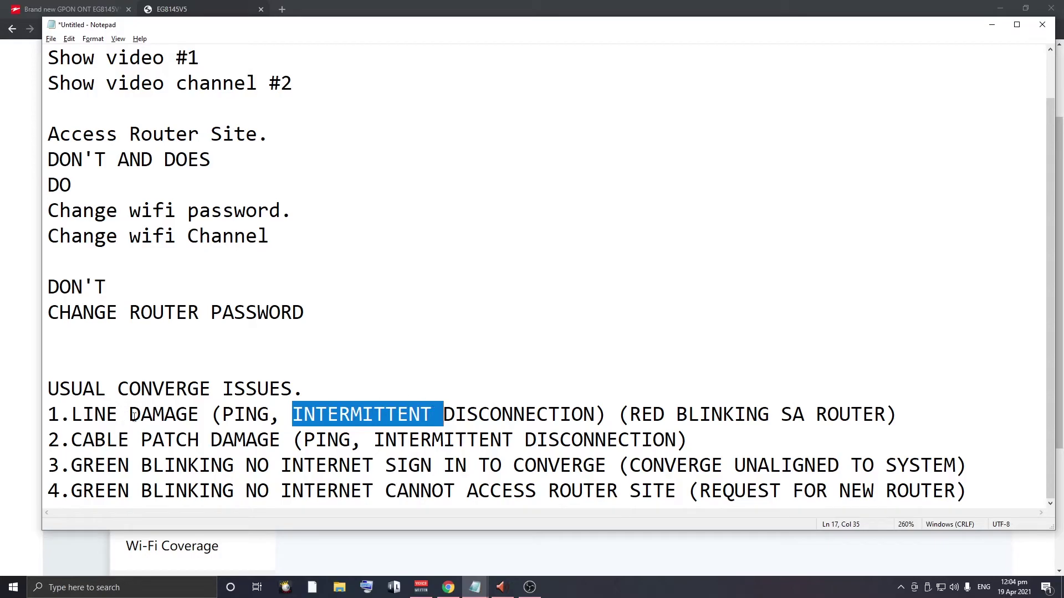
{"action": "left_click_drag", "start_coordinate": [48, 415], "coordinate": [185, 424]}
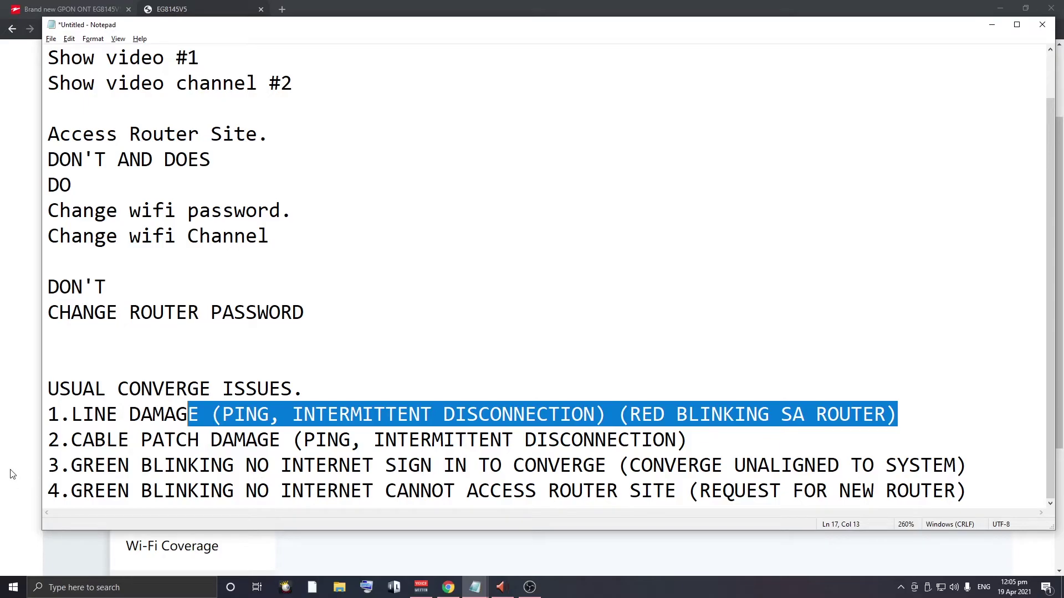
Step: Examine the cable patch damage entry in the list of usual Converge issues
{"action": "left_click_drag", "start_coordinate": [48, 441], "coordinate": [749, 442]}
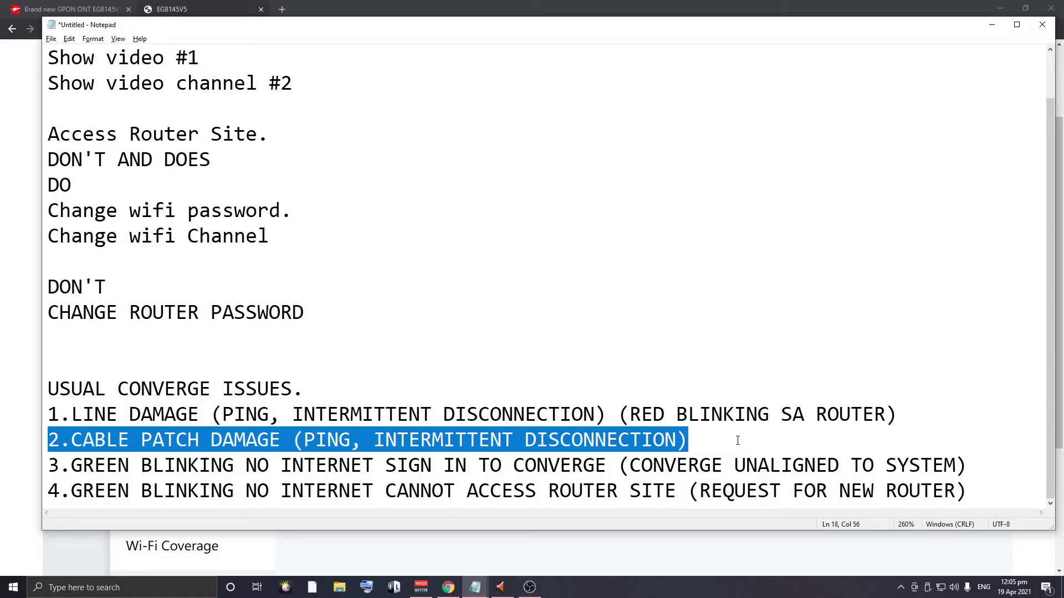
{"action": "left_click", "coordinate": [737, 441]}
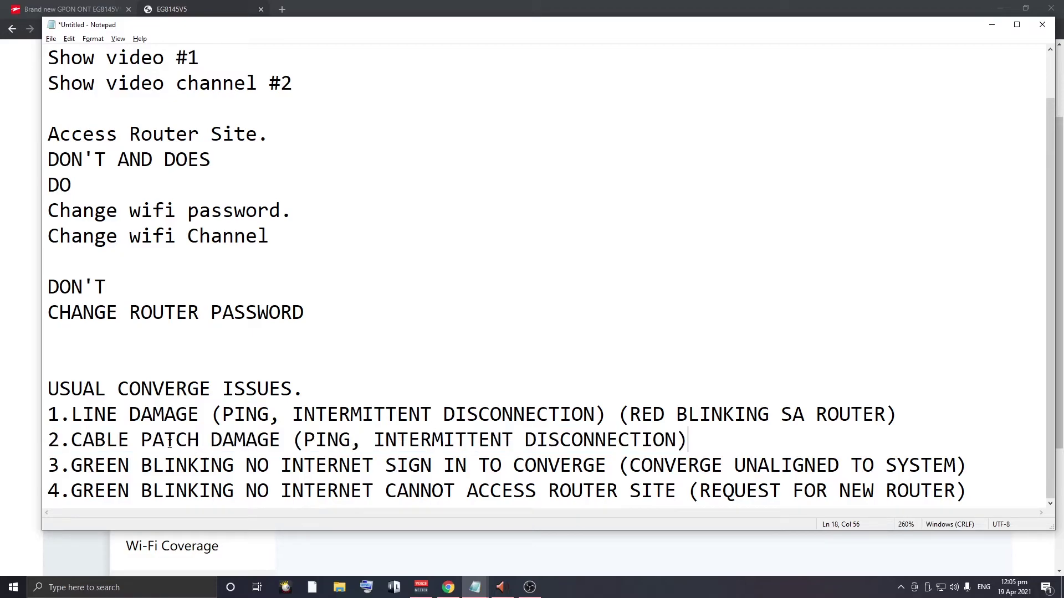
{"action": "left_click", "coordinate": [201, 439]}
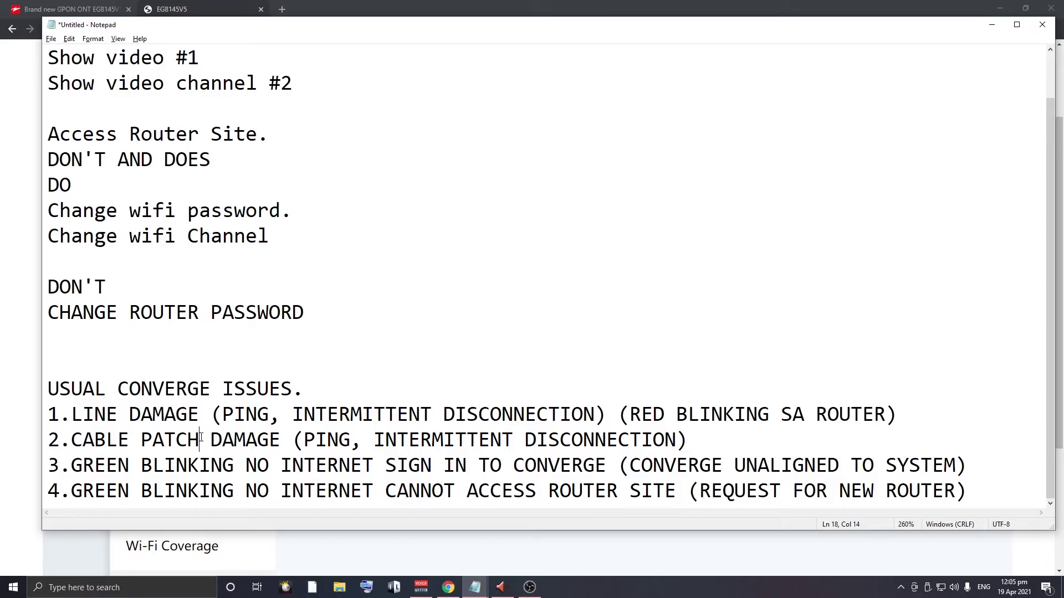